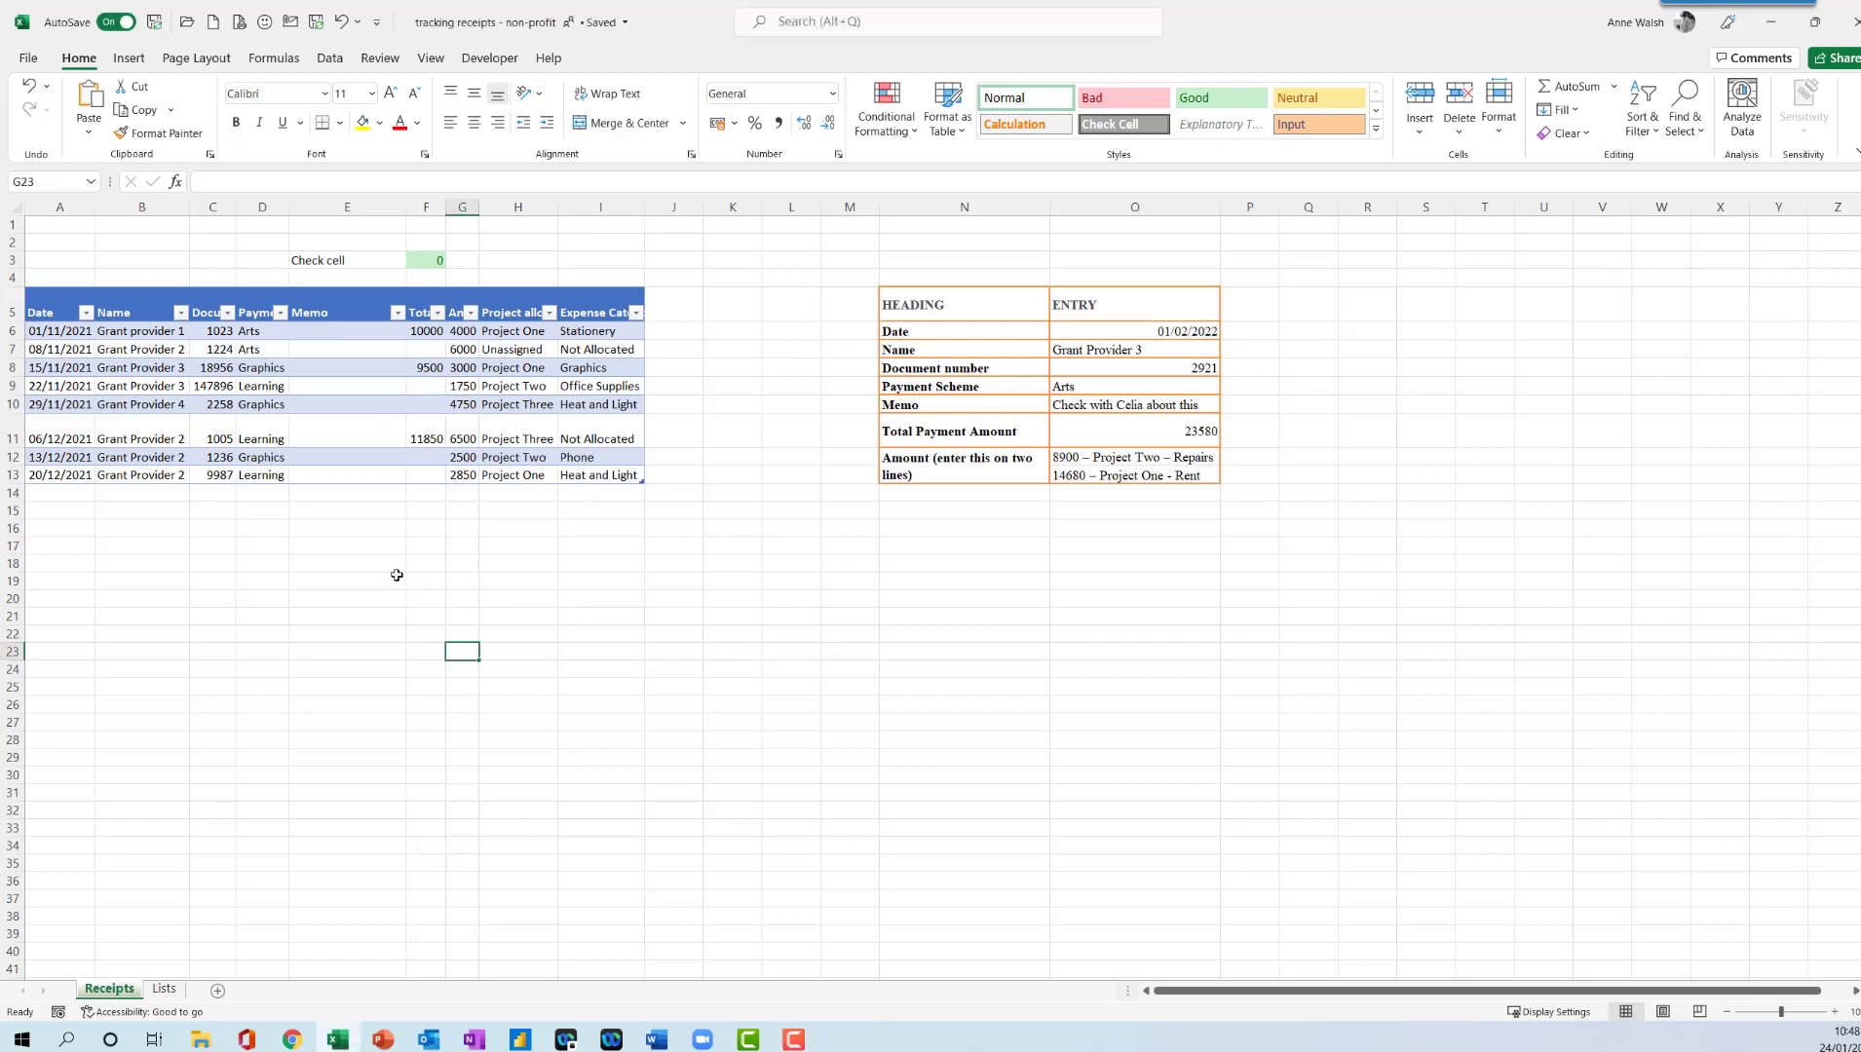
- Widen the Date and Total payment columns to fit their values, and view the formula in check cell F3
{"action": "scroll", "coordinate": [359, 540], "scroll_direction": "up", "scroll_amount": 3, "text": "ctrl"}
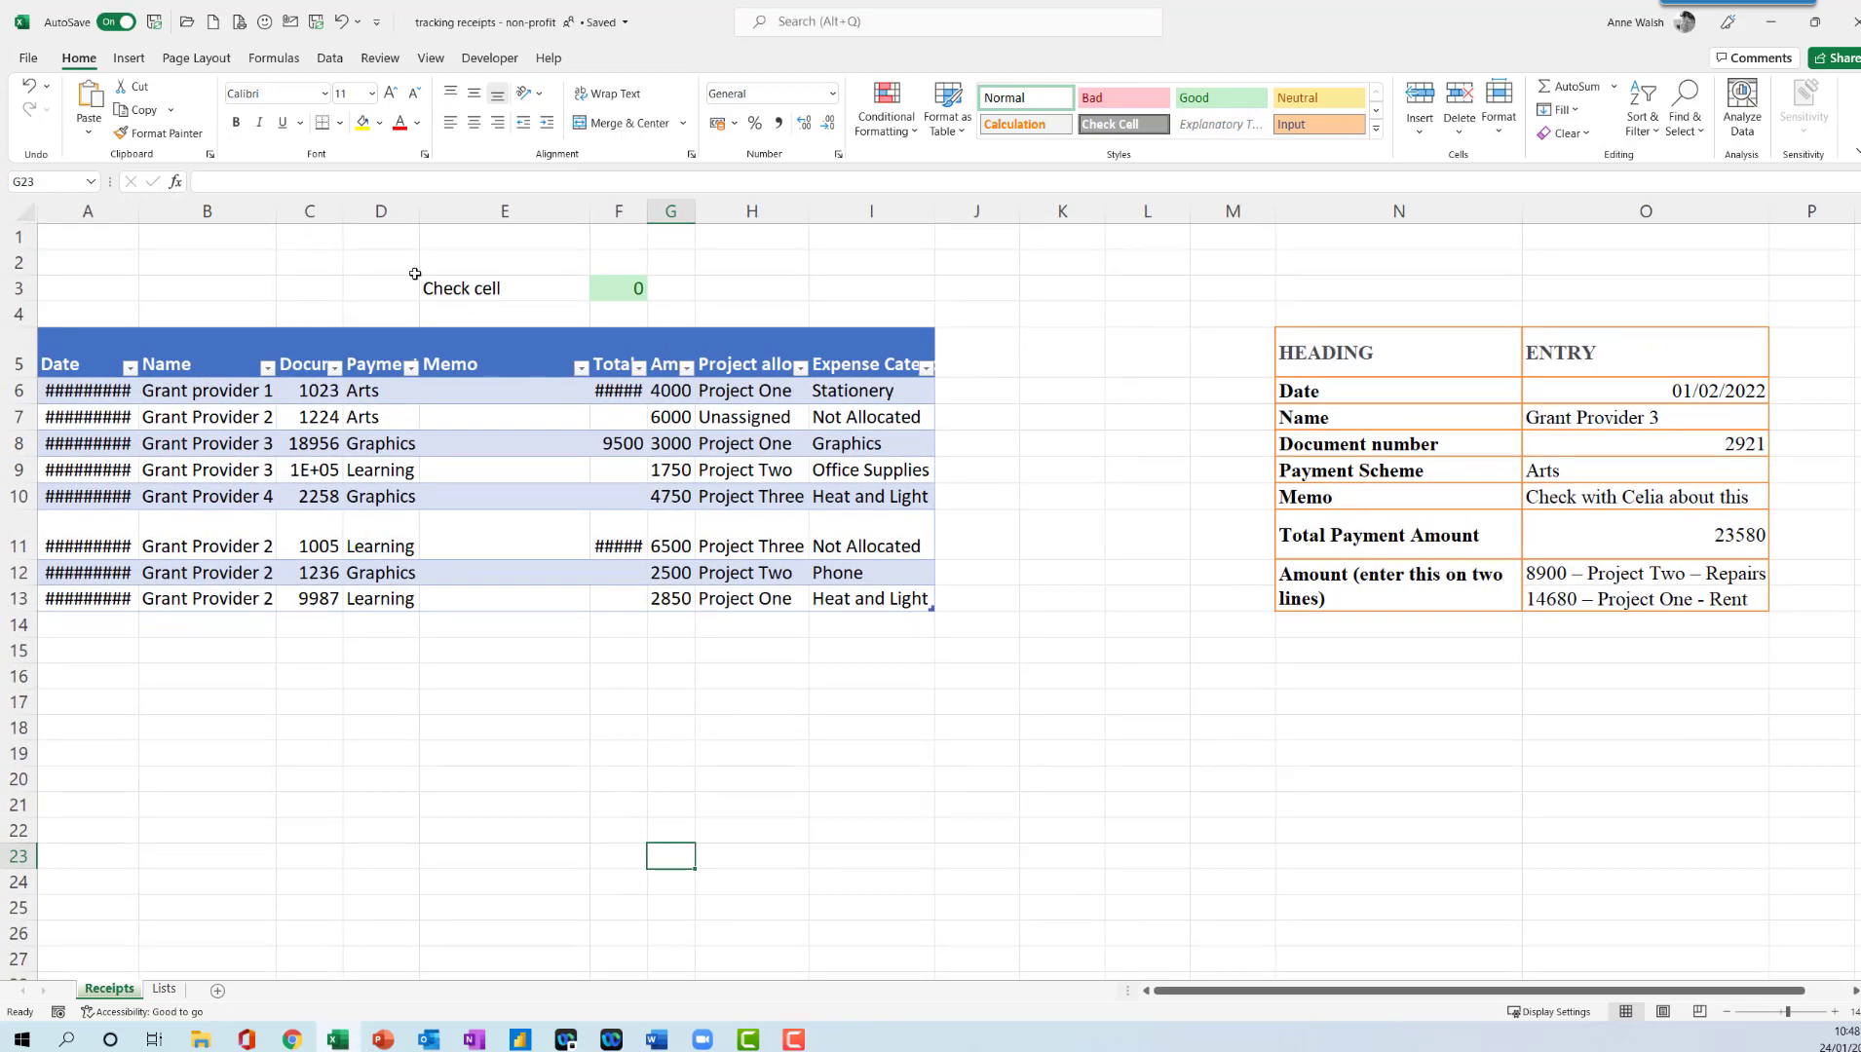
{"action": "double_click", "coordinate": [138, 211]}
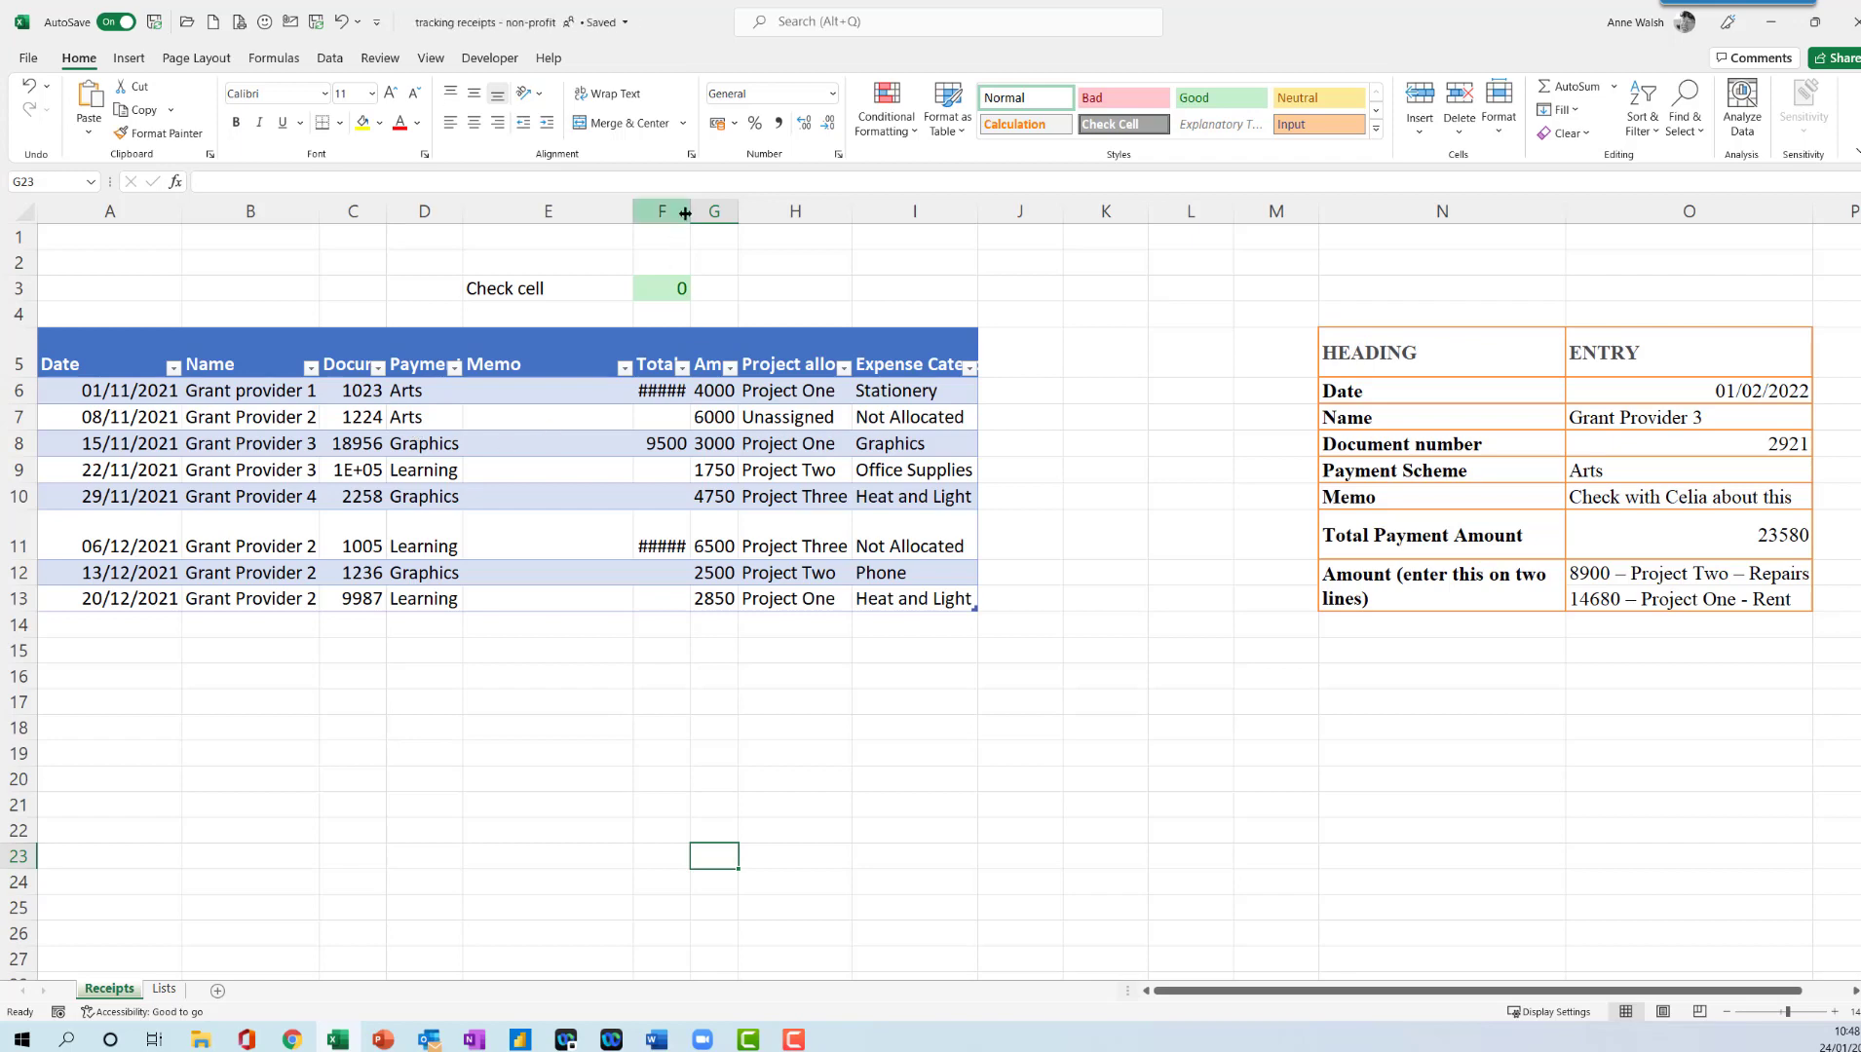
{"action": "left_click_drag", "start_coordinate": [685, 213], "coordinate": [721, 216]}
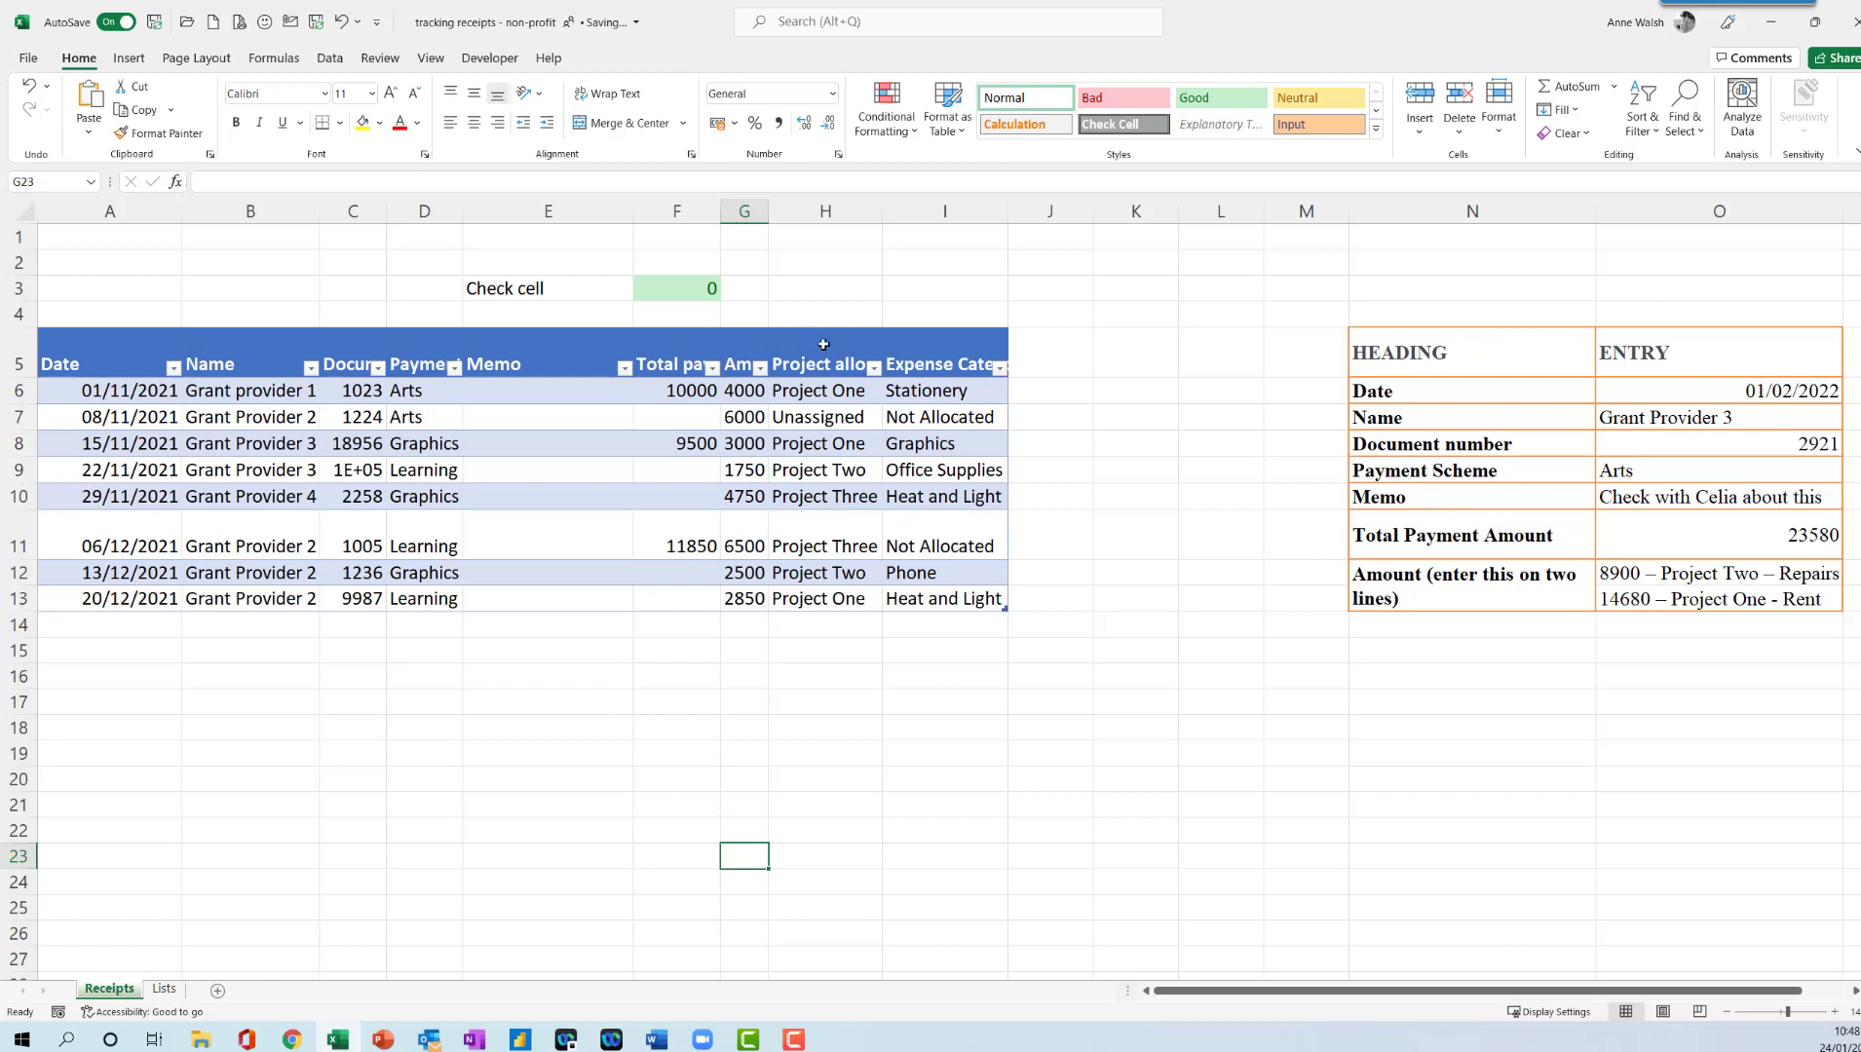
{"action": "left_click", "coordinate": [663, 284]}
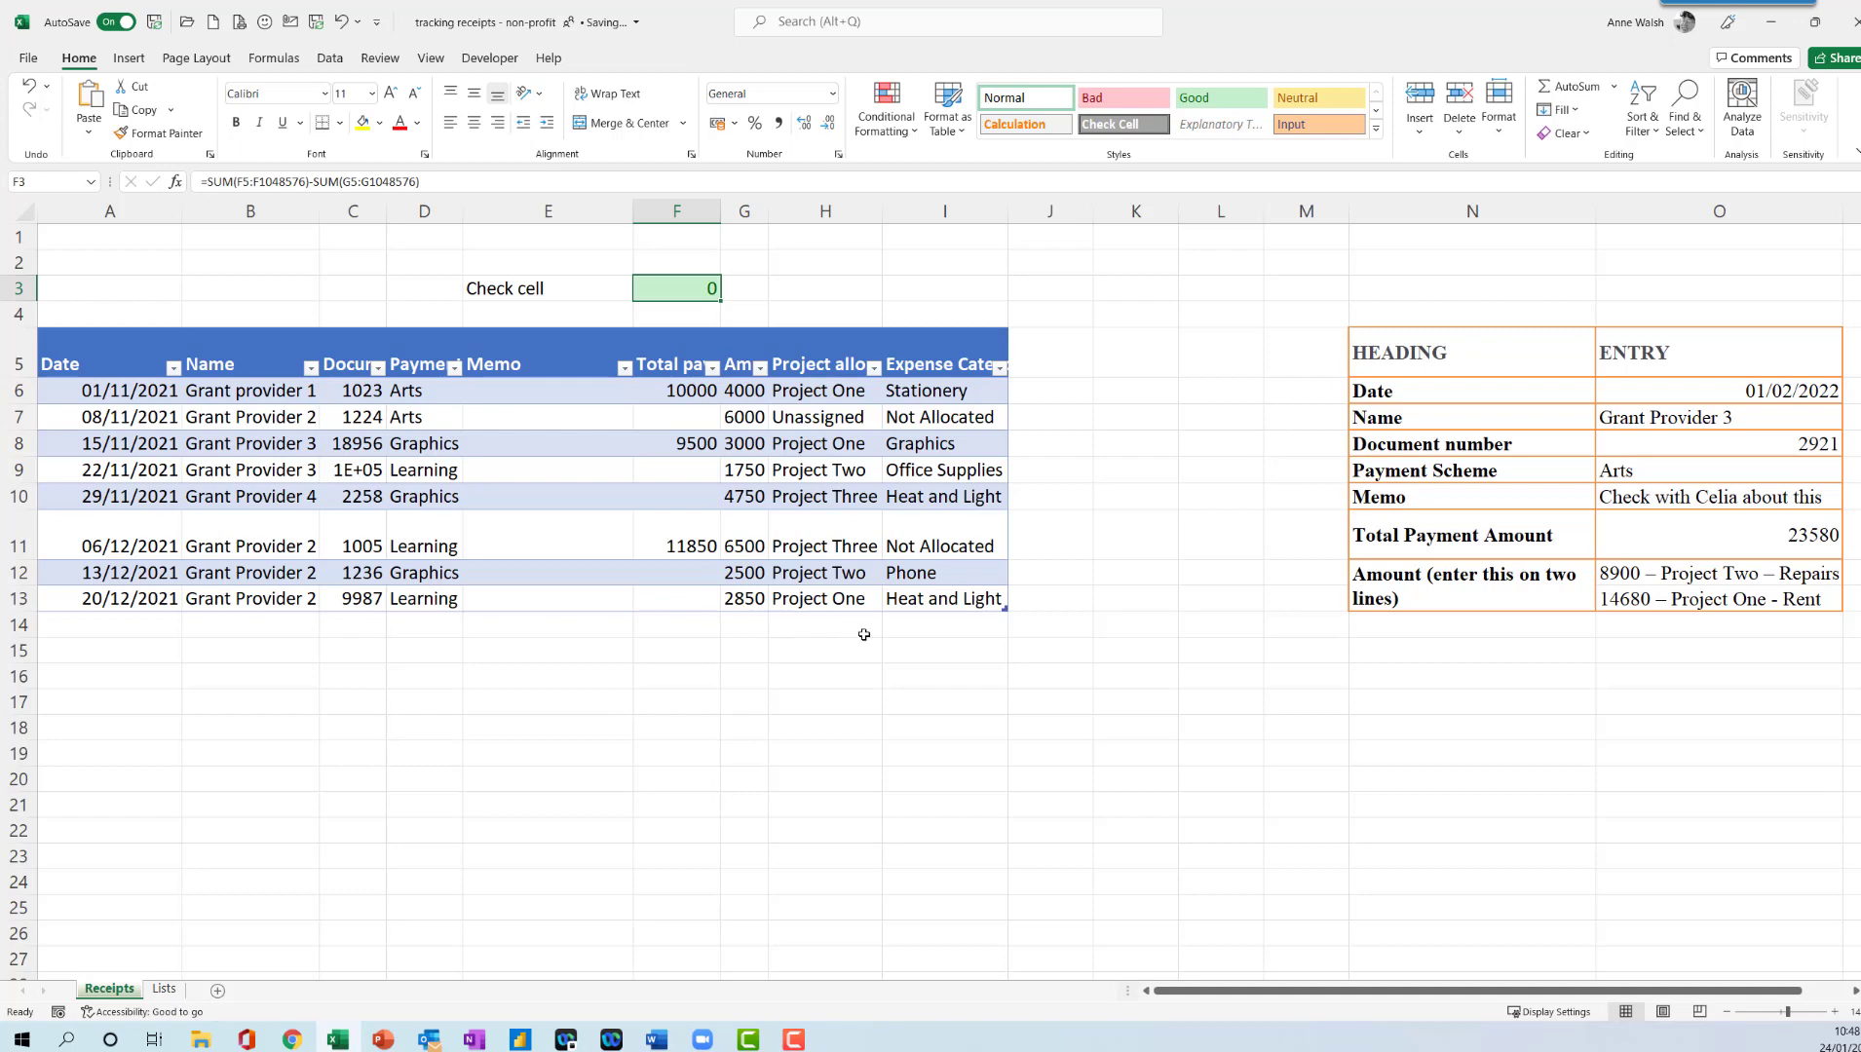
{"action": "left_click", "coordinate": [664, 622]}
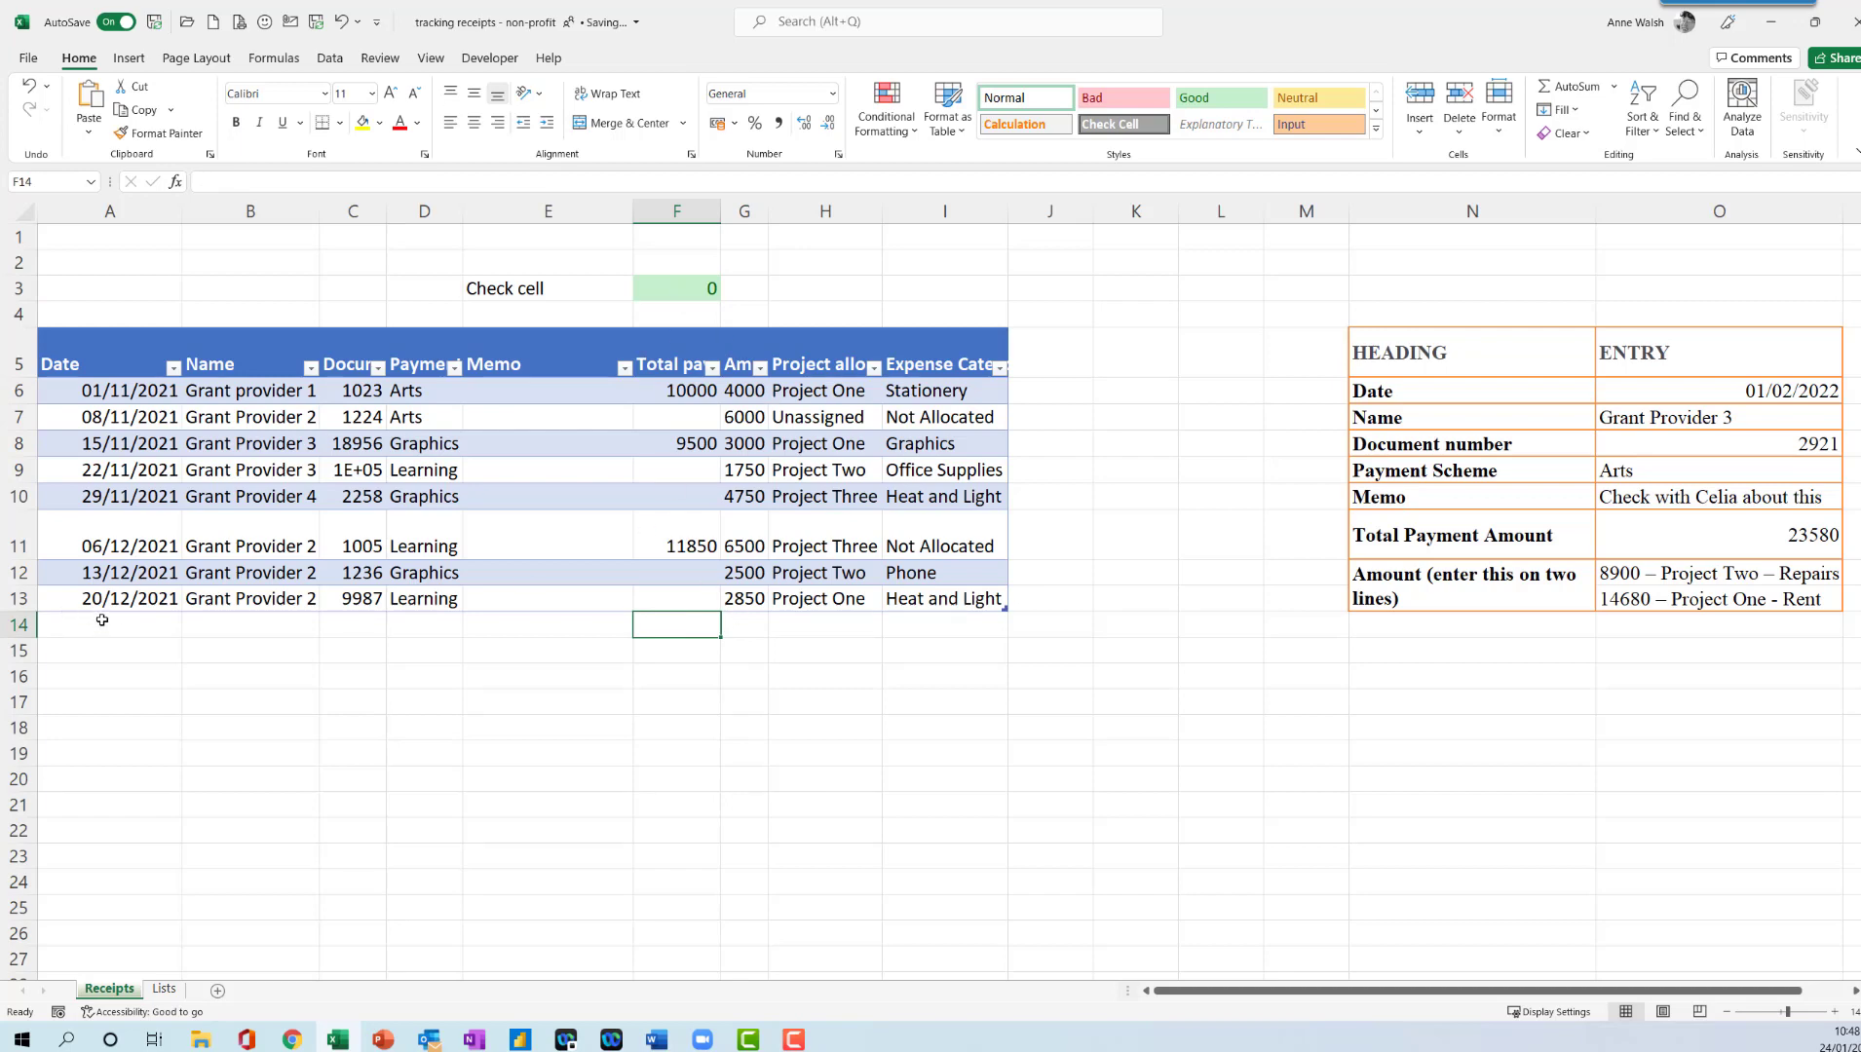
- Start a new receipt in row 14 with date 1/2/2022 and name Grant Provider 3
{"action": "left_click", "coordinate": [101, 622]}
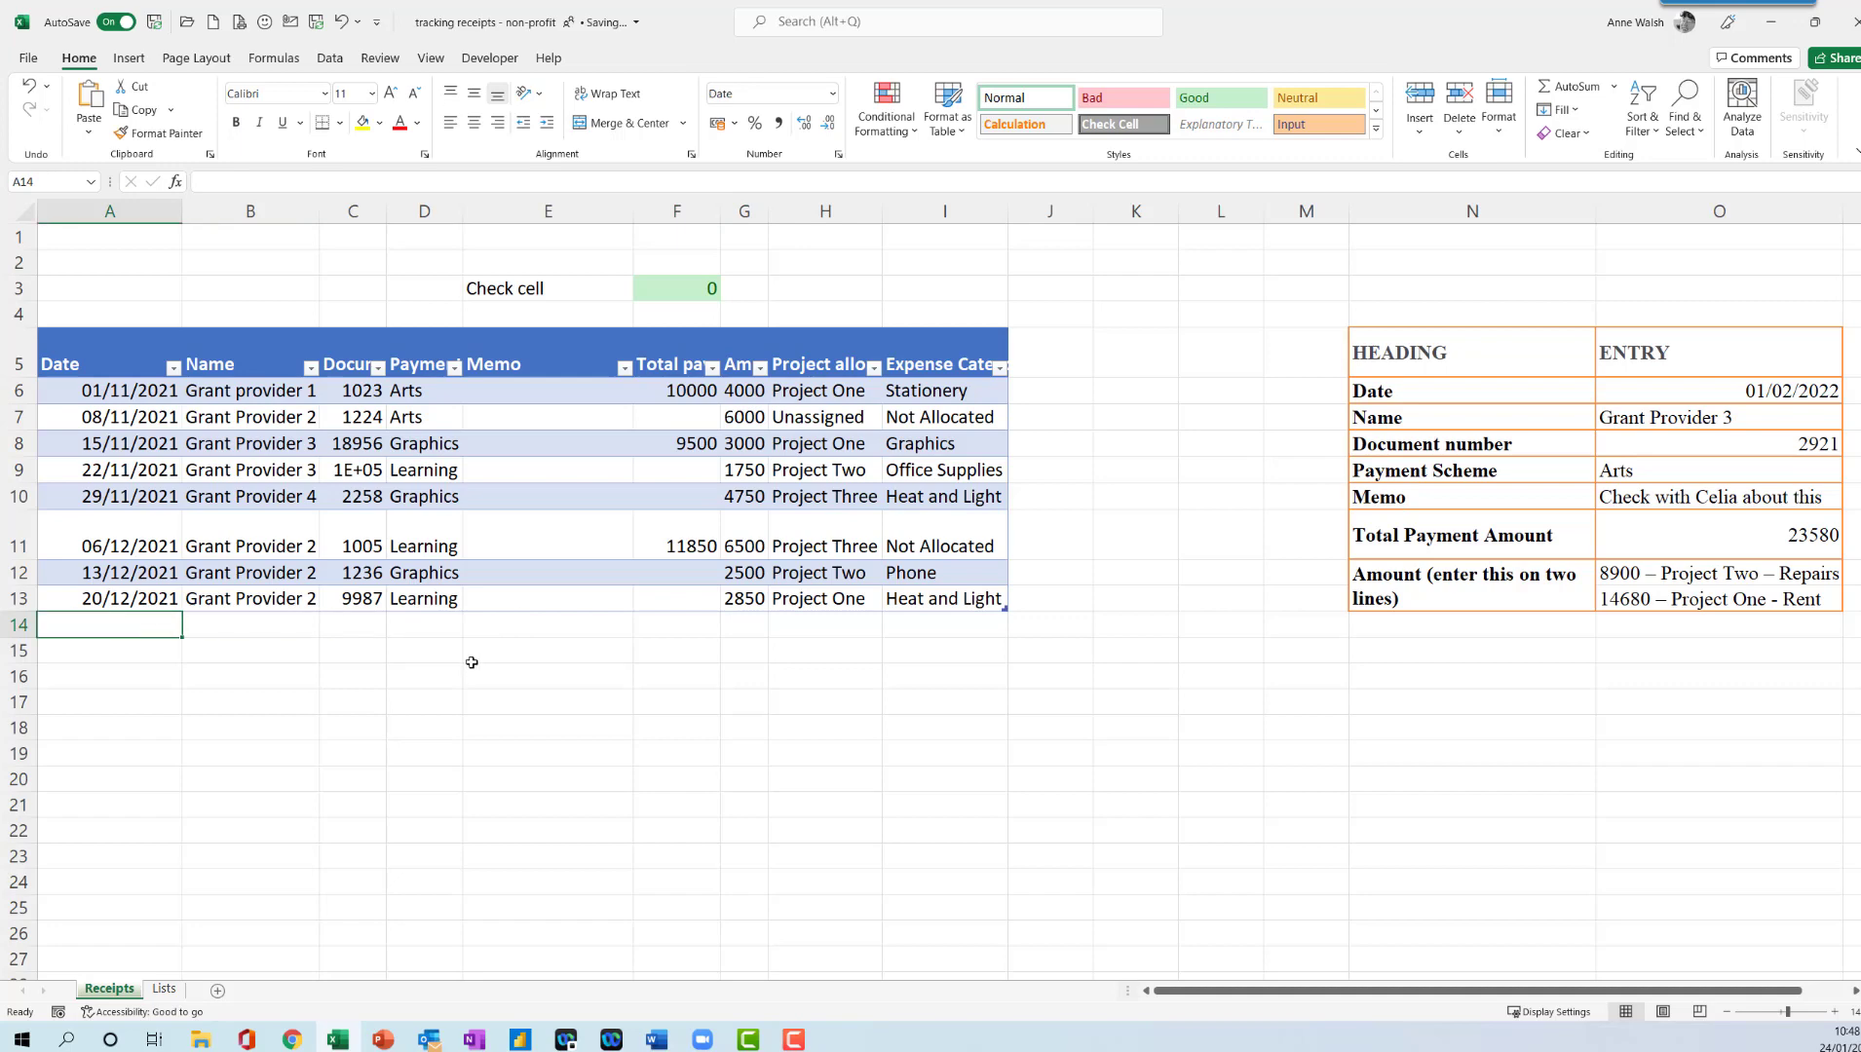
{"action": "type", "text": "1/2/20"}
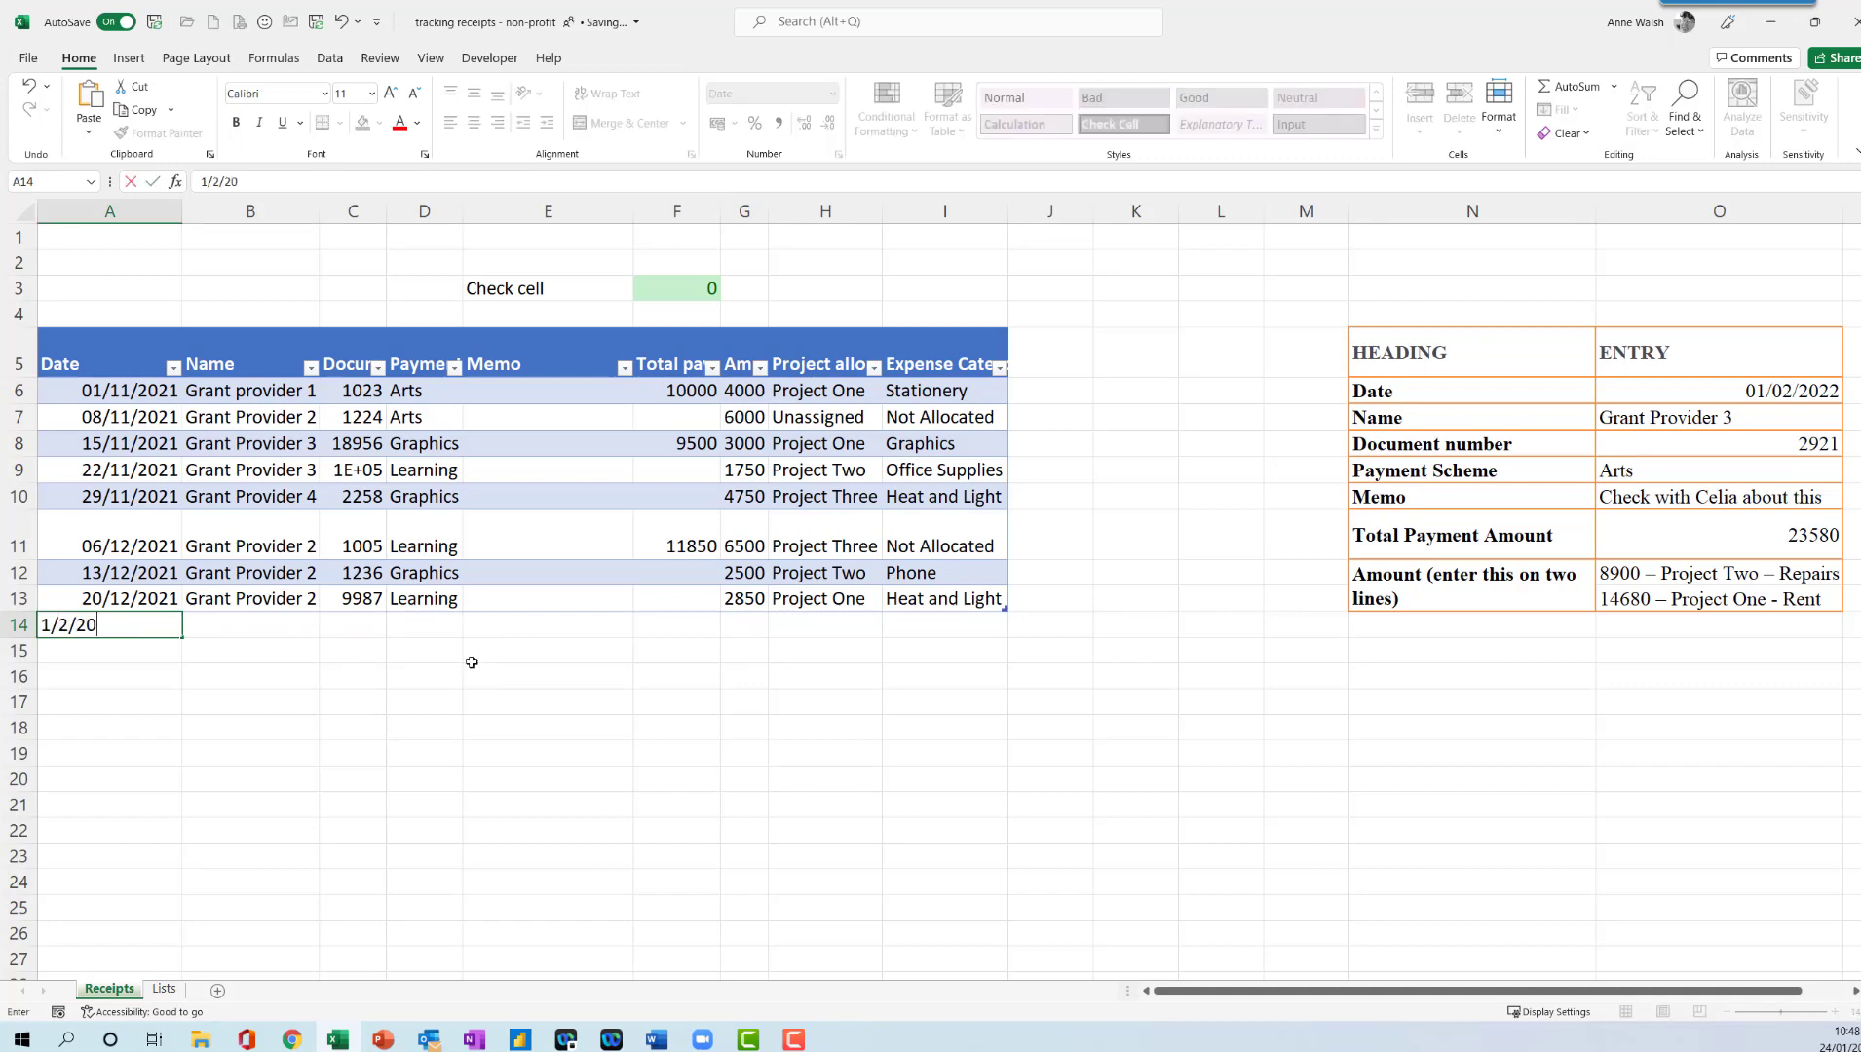
{"action": "type", "text": "22"}
{"action": "left_click", "coordinate": [277, 627]}
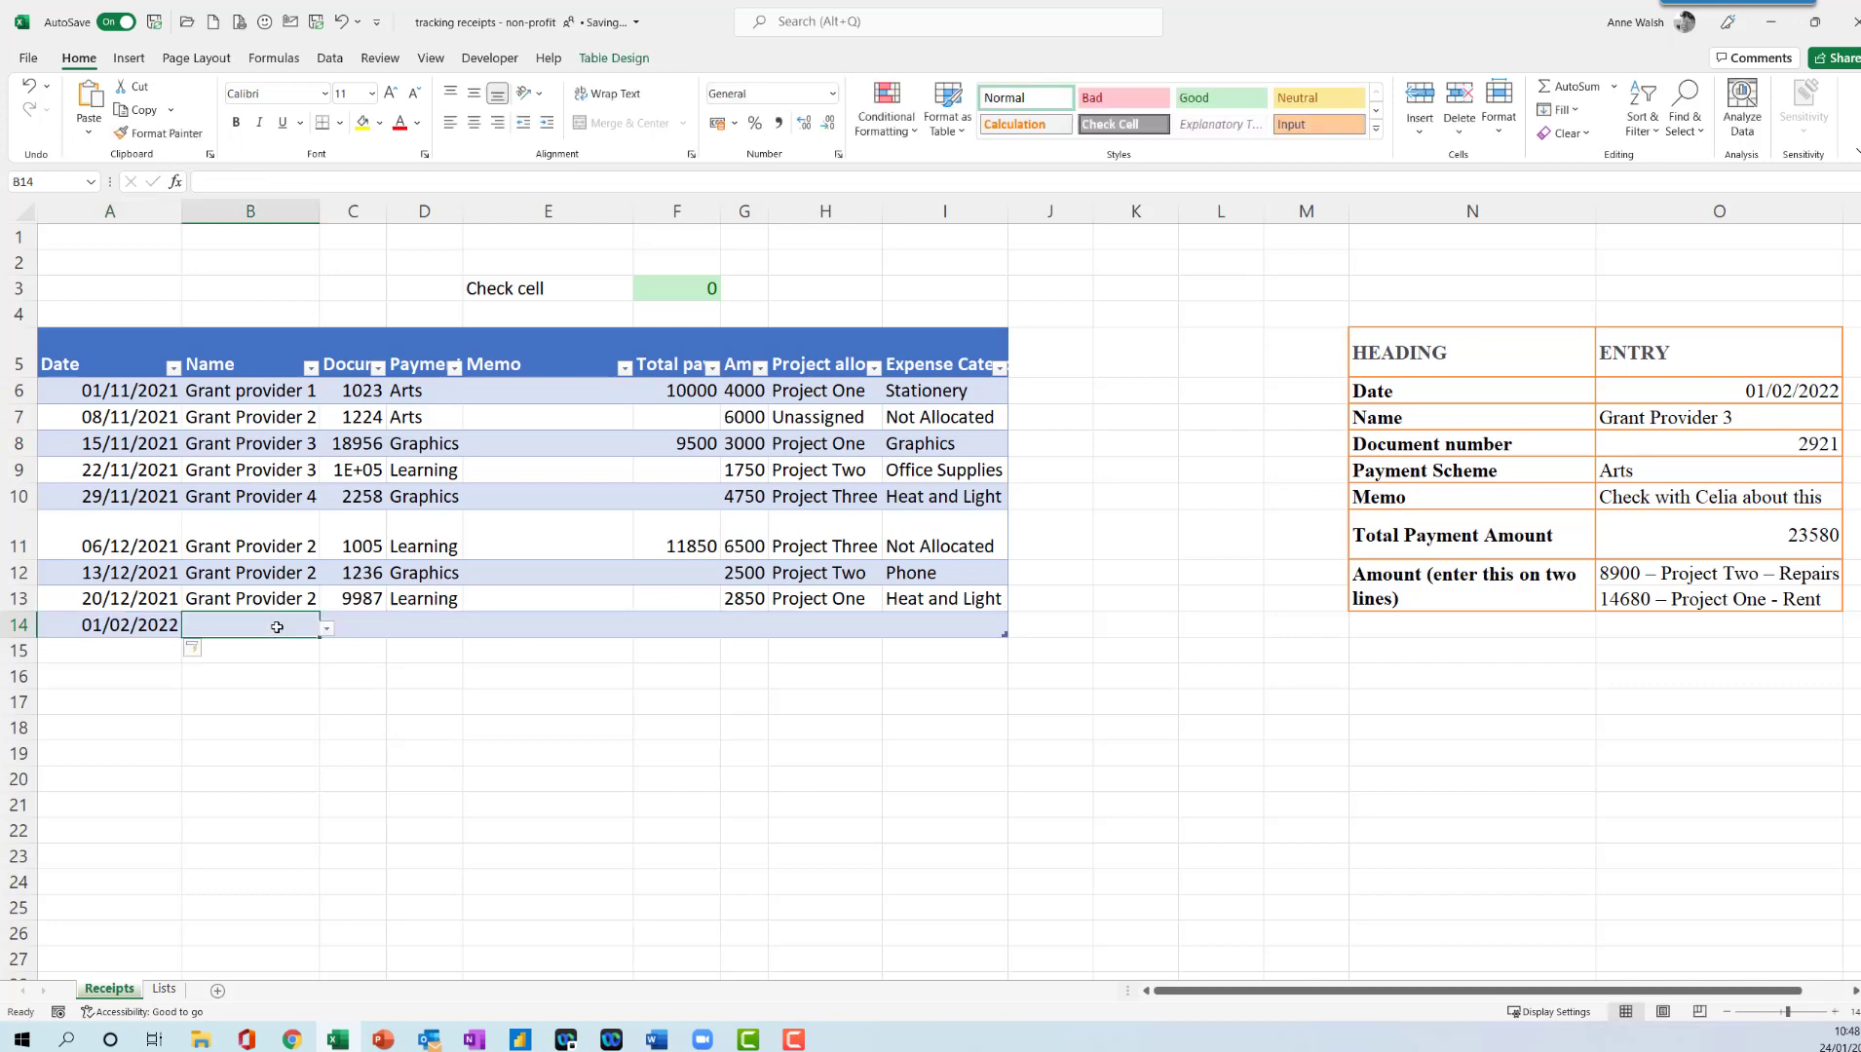
{"action": "left_click", "coordinate": [327, 630]}
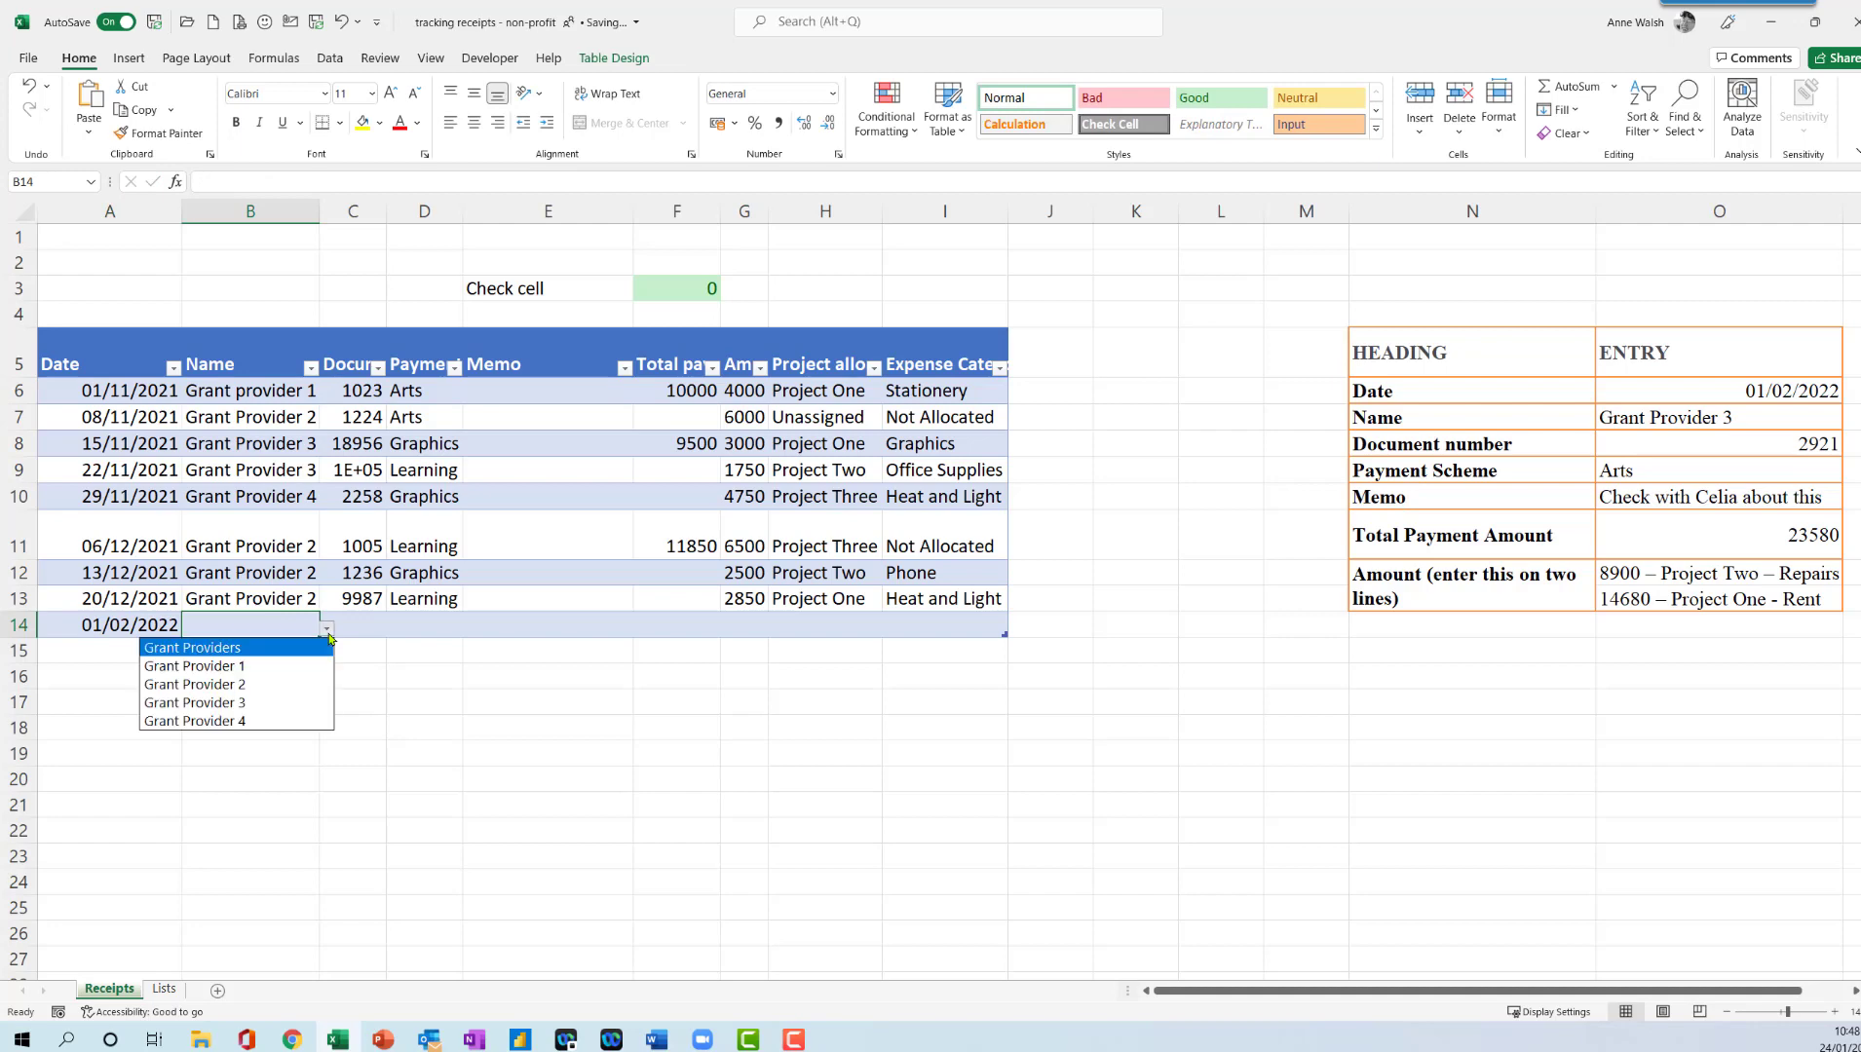
{"action": "left_click", "coordinate": [279, 702]}
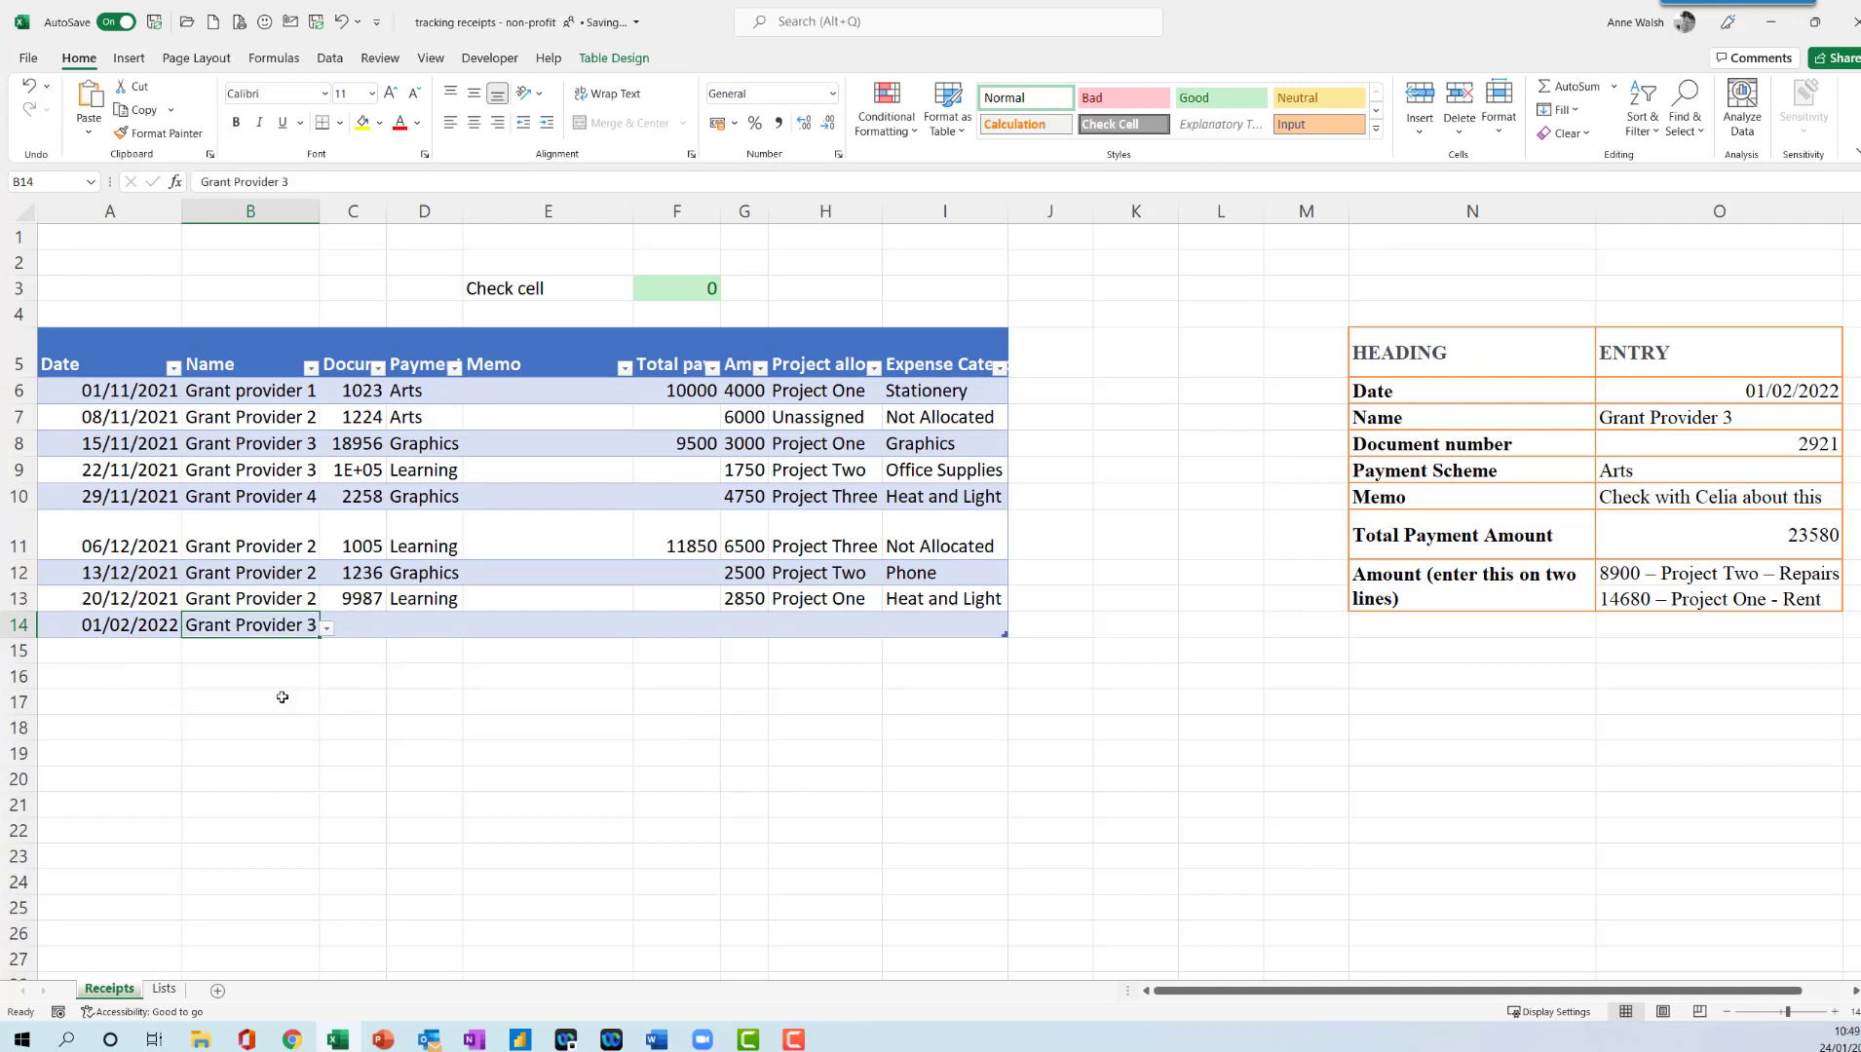
- Widen the Grant Providers column on the Lists sheet to fit its entries, and return to the Receipts sheet
{"action": "left_click", "coordinate": [162, 989]}
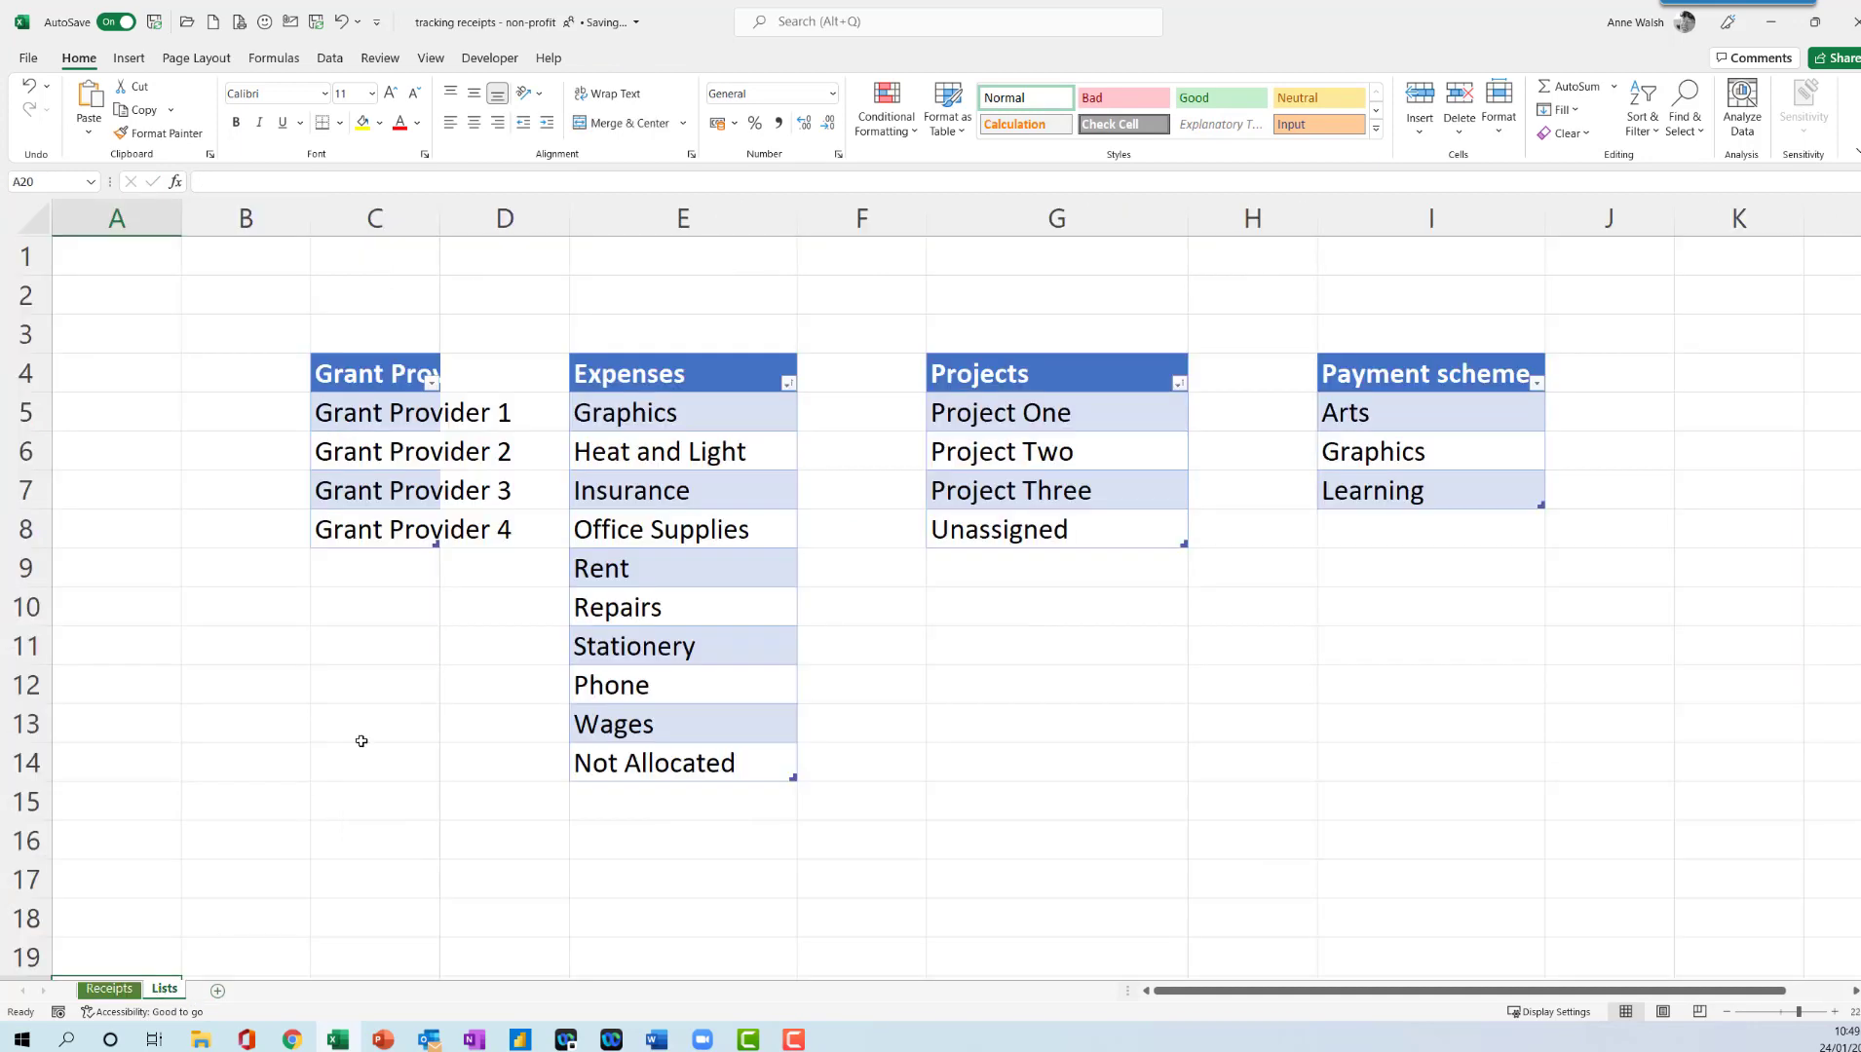
{"action": "left_click_drag", "start_coordinate": [442, 222], "coordinate": [515, 219]}
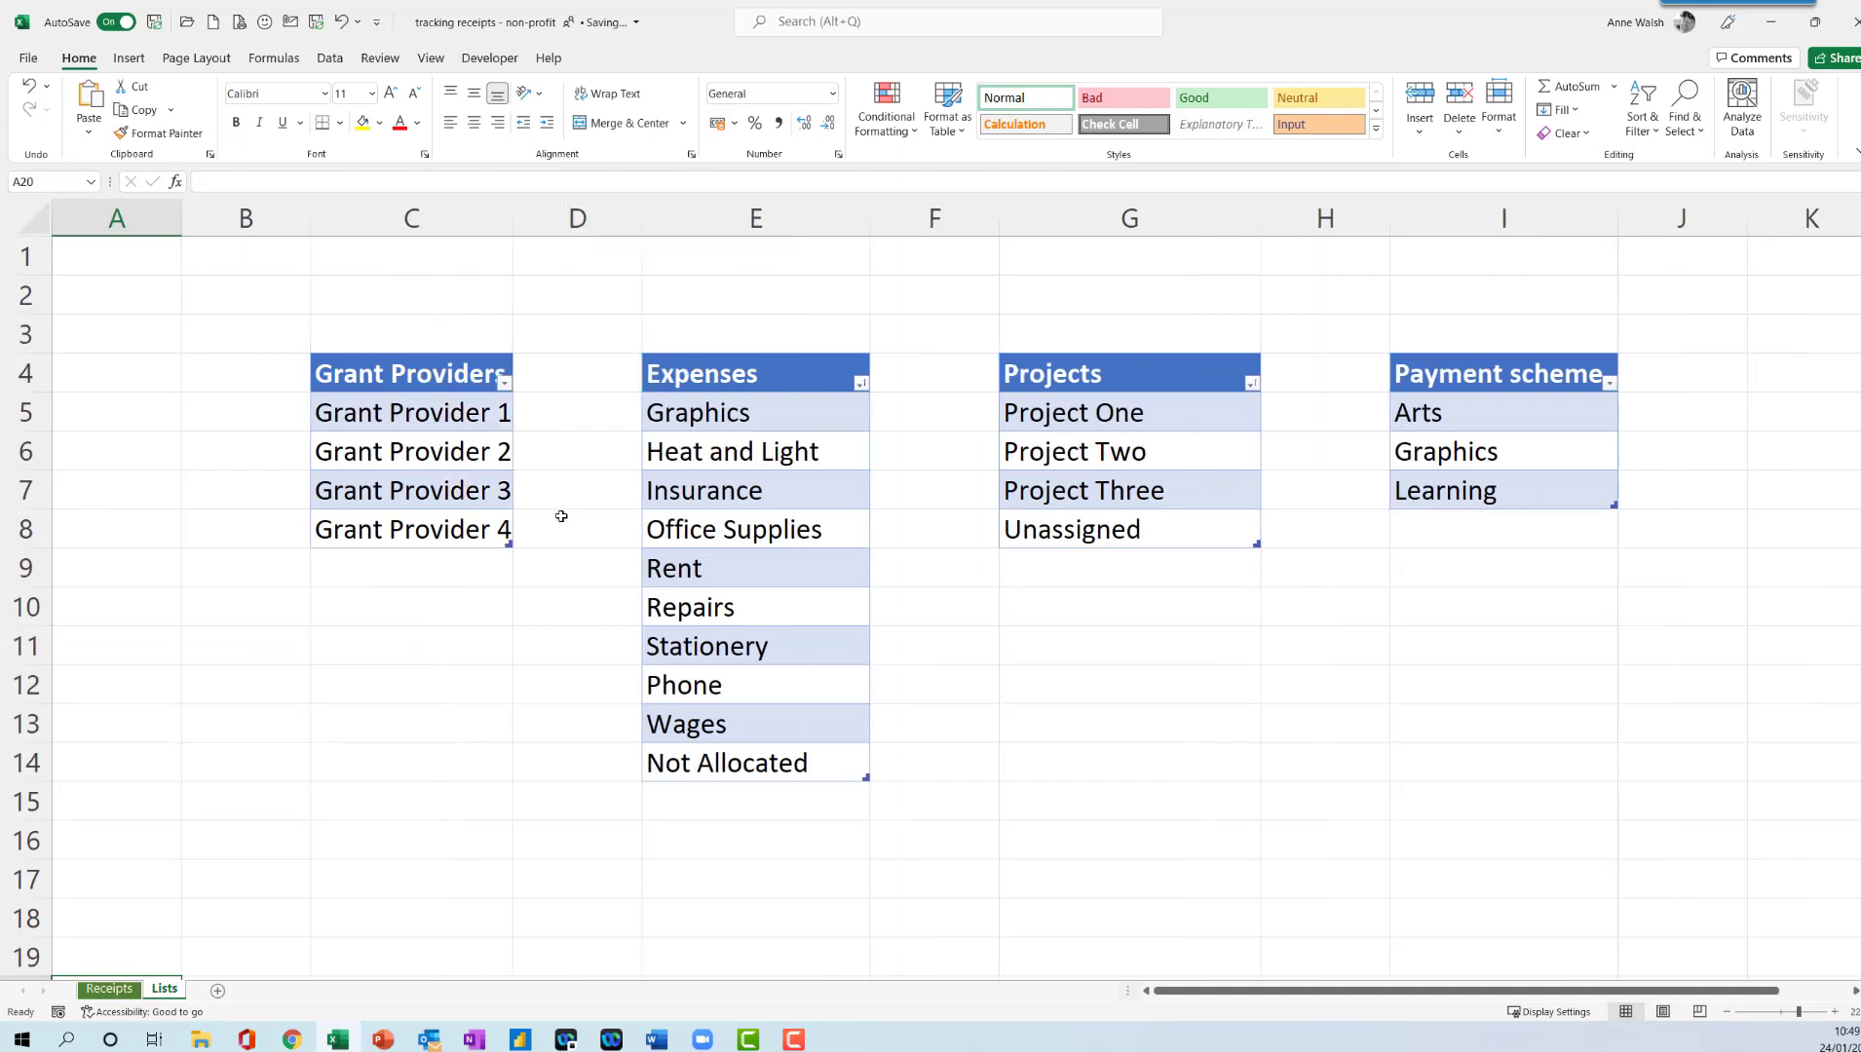
{"action": "left_click", "coordinate": [115, 990]}
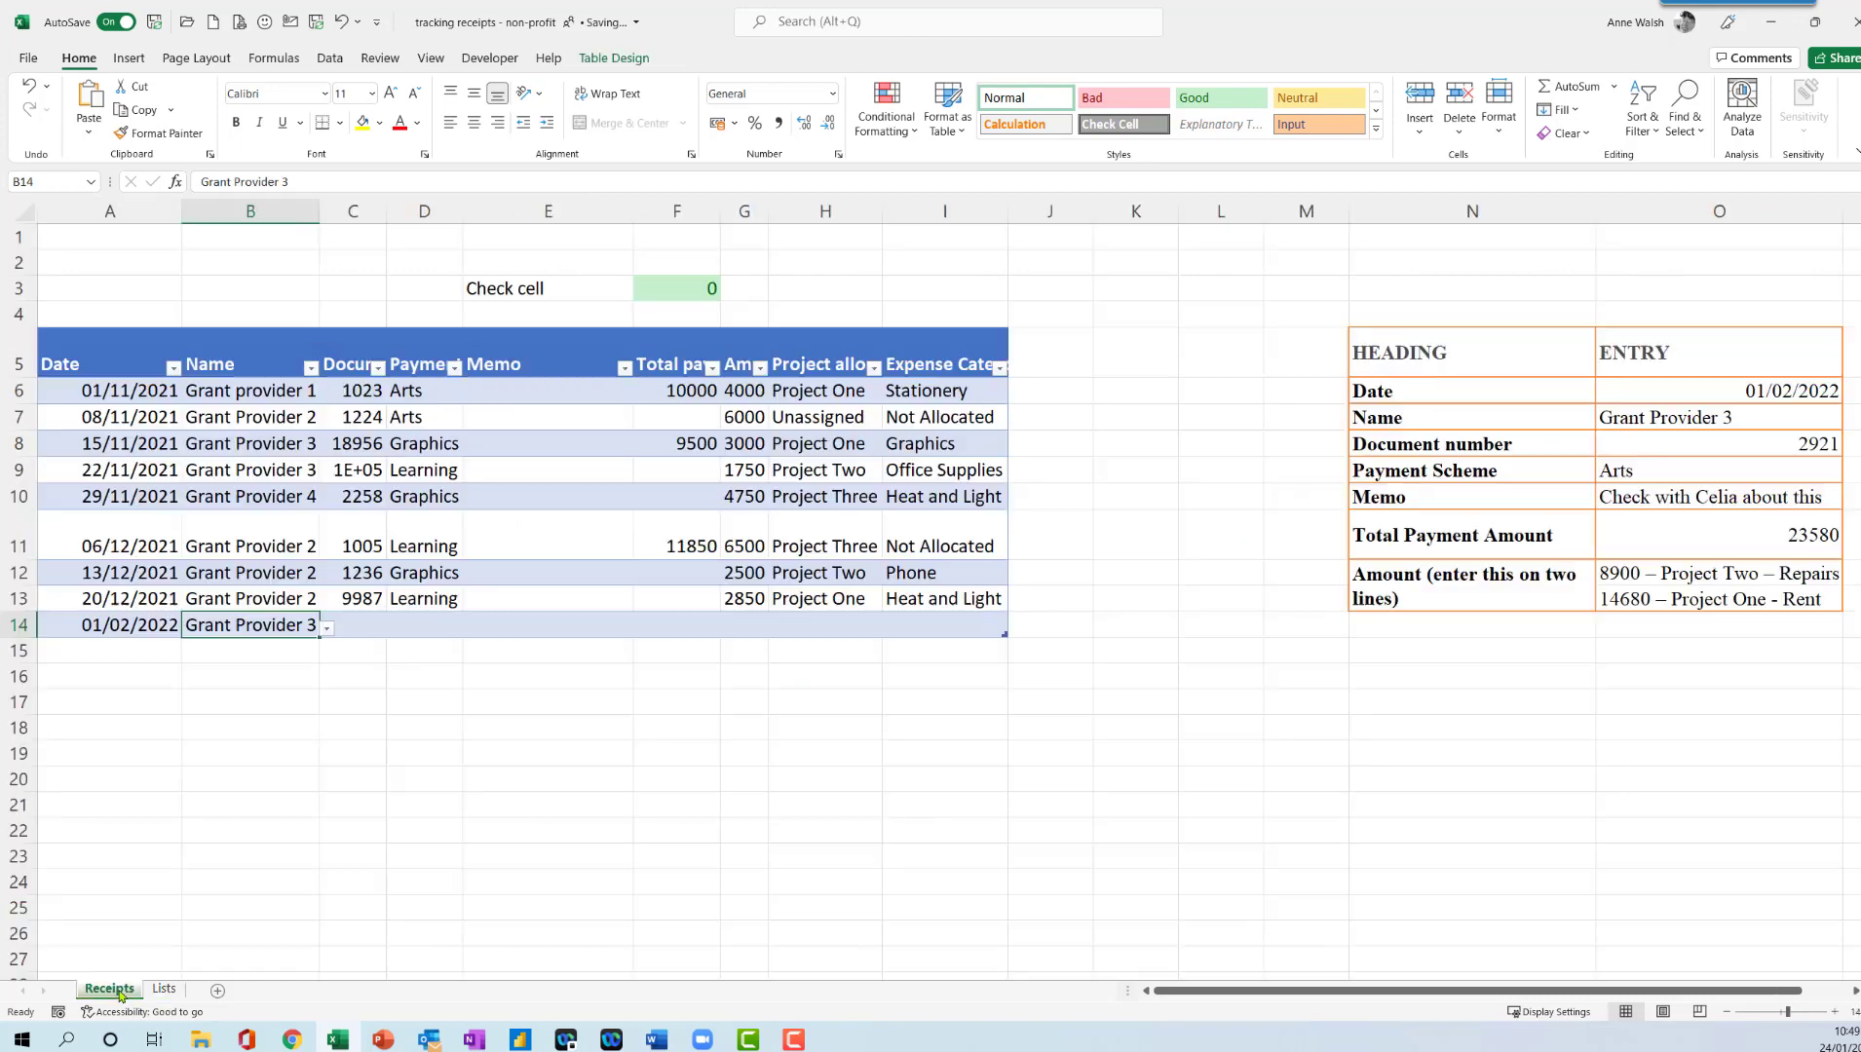
- Enter document number 2921 and choose the Arts payment scheme for the row 14 receipt
{"action": "left_click", "coordinate": [367, 630]}
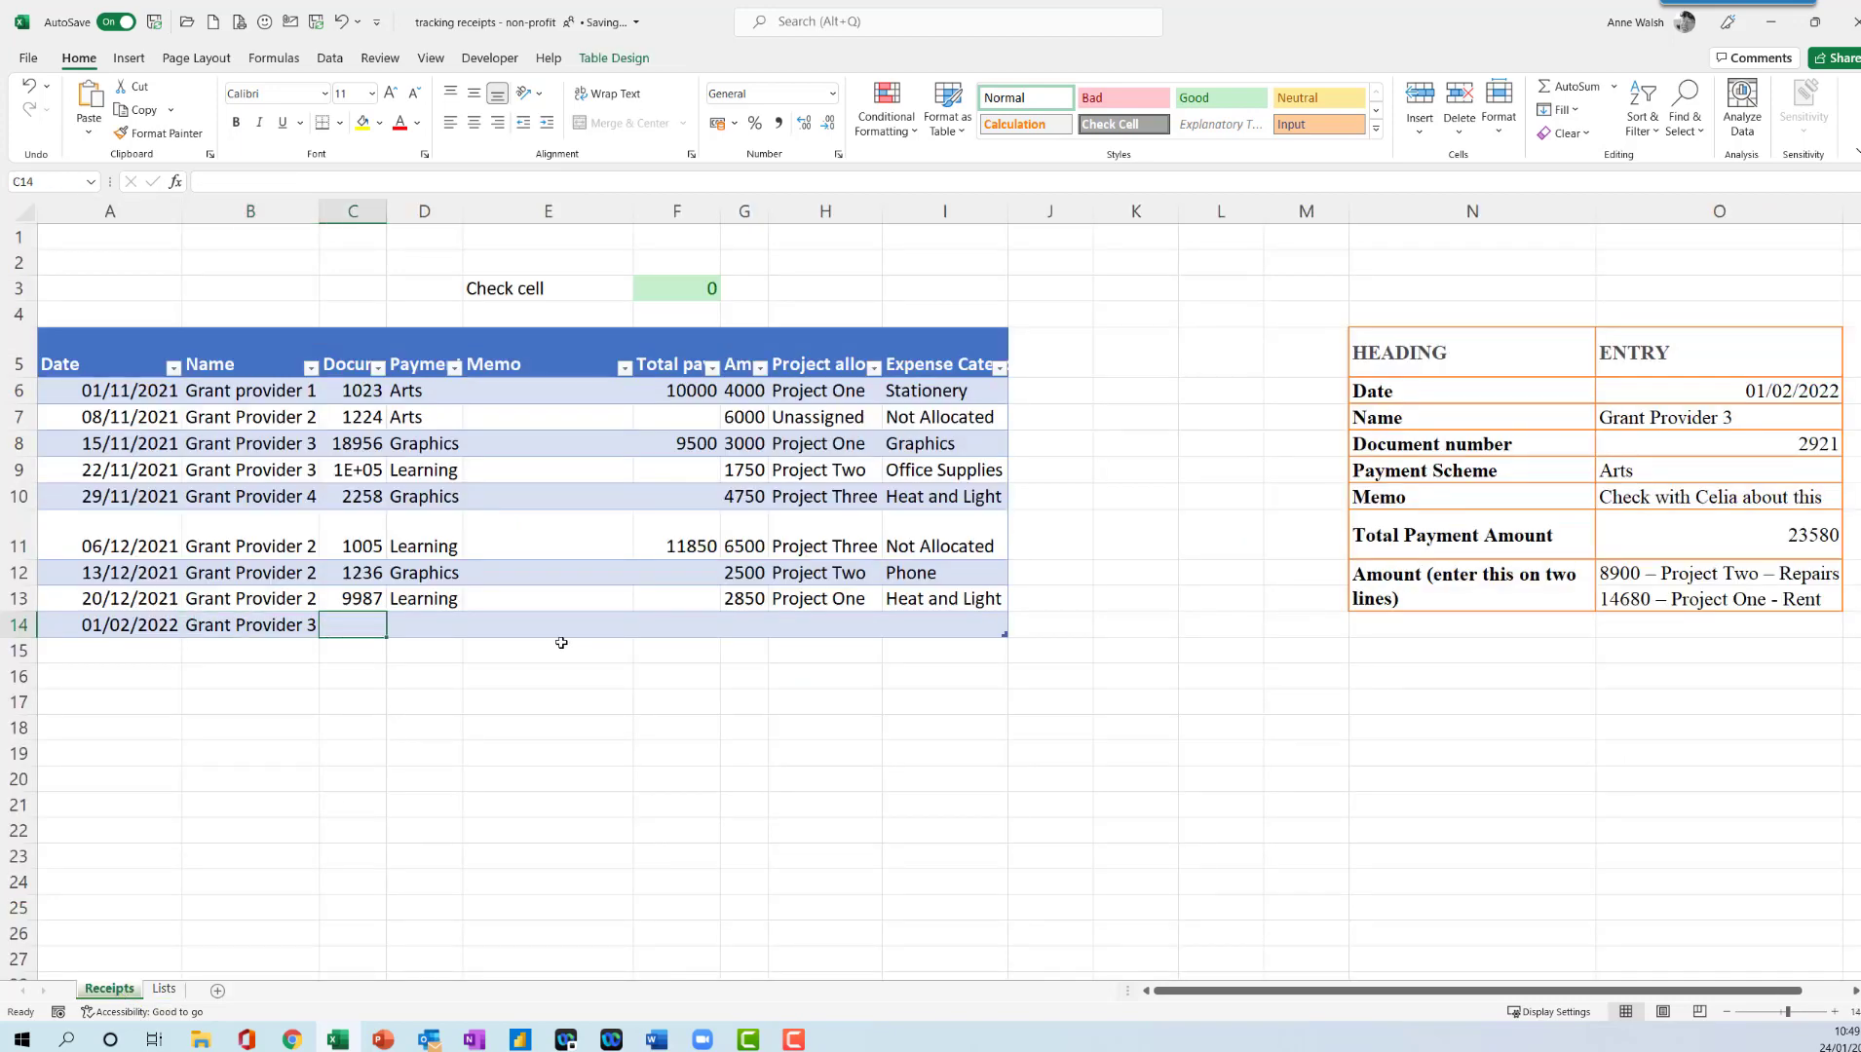
{"action": "type", "text": "2921"}
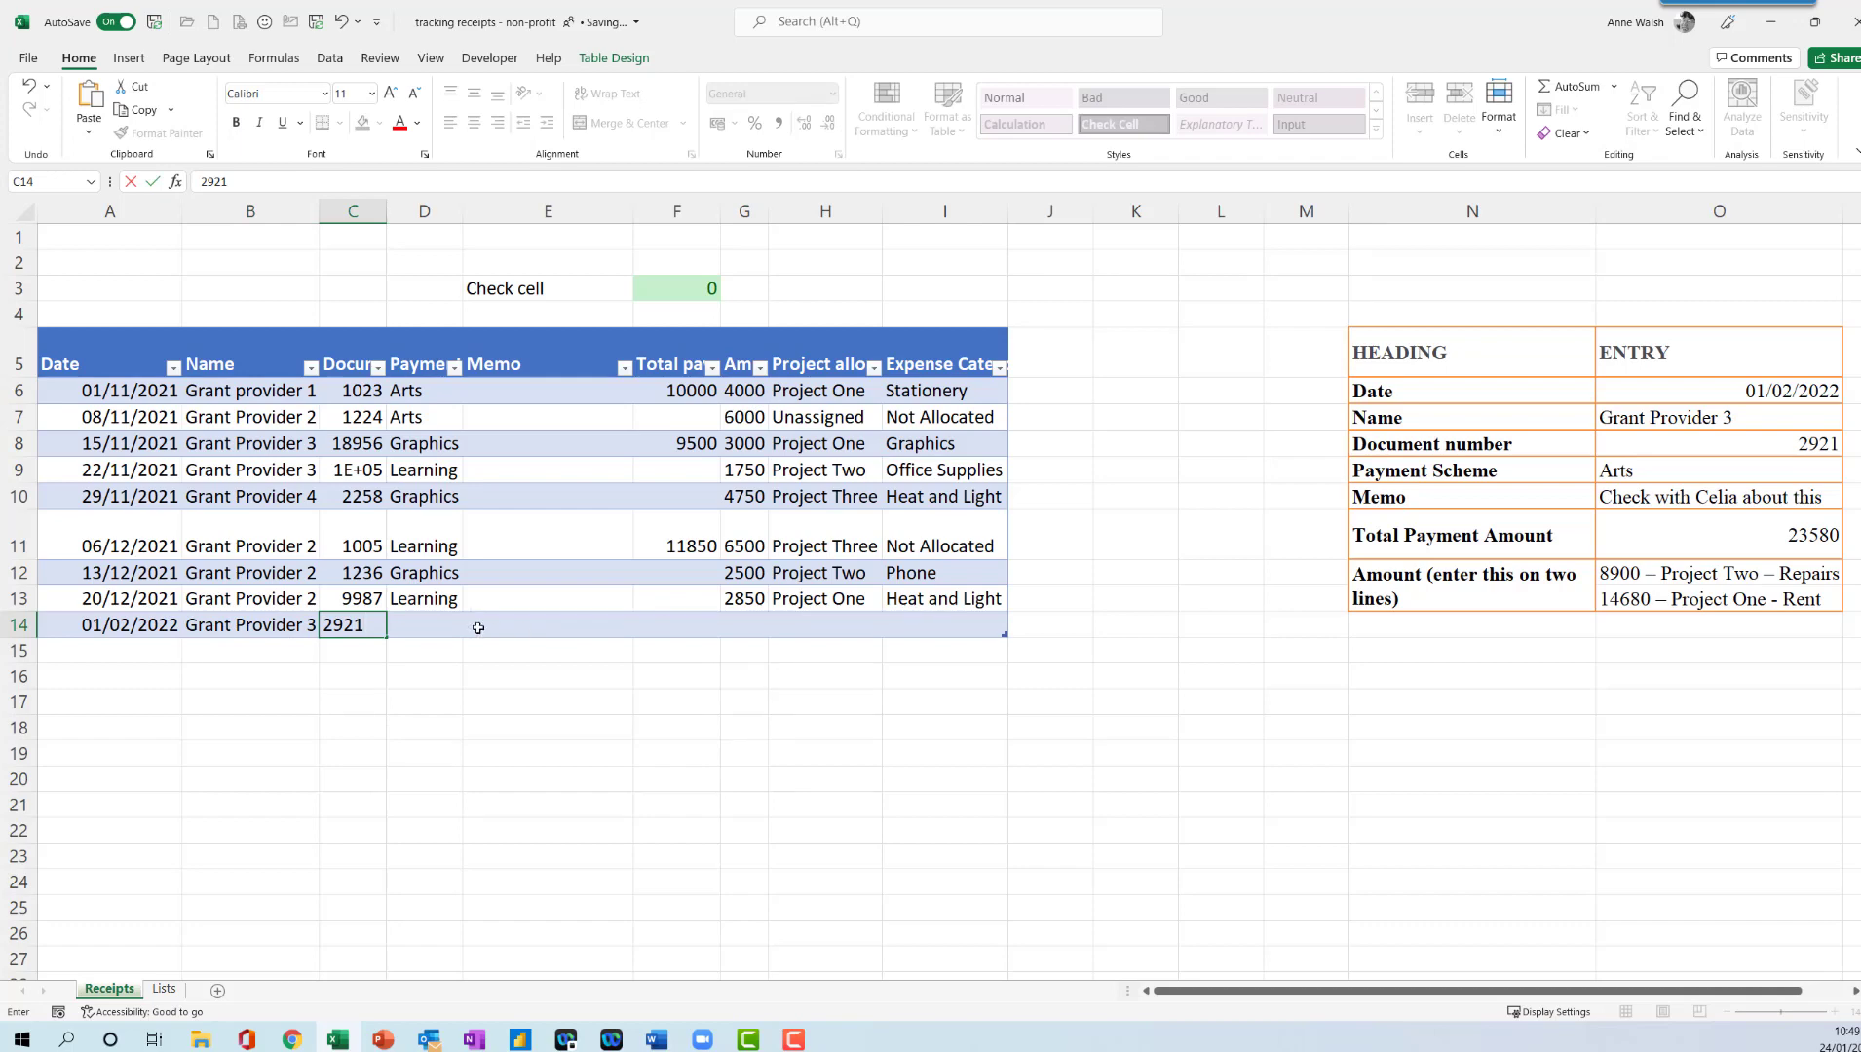
{"action": "left_click", "coordinate": [437, 622]}
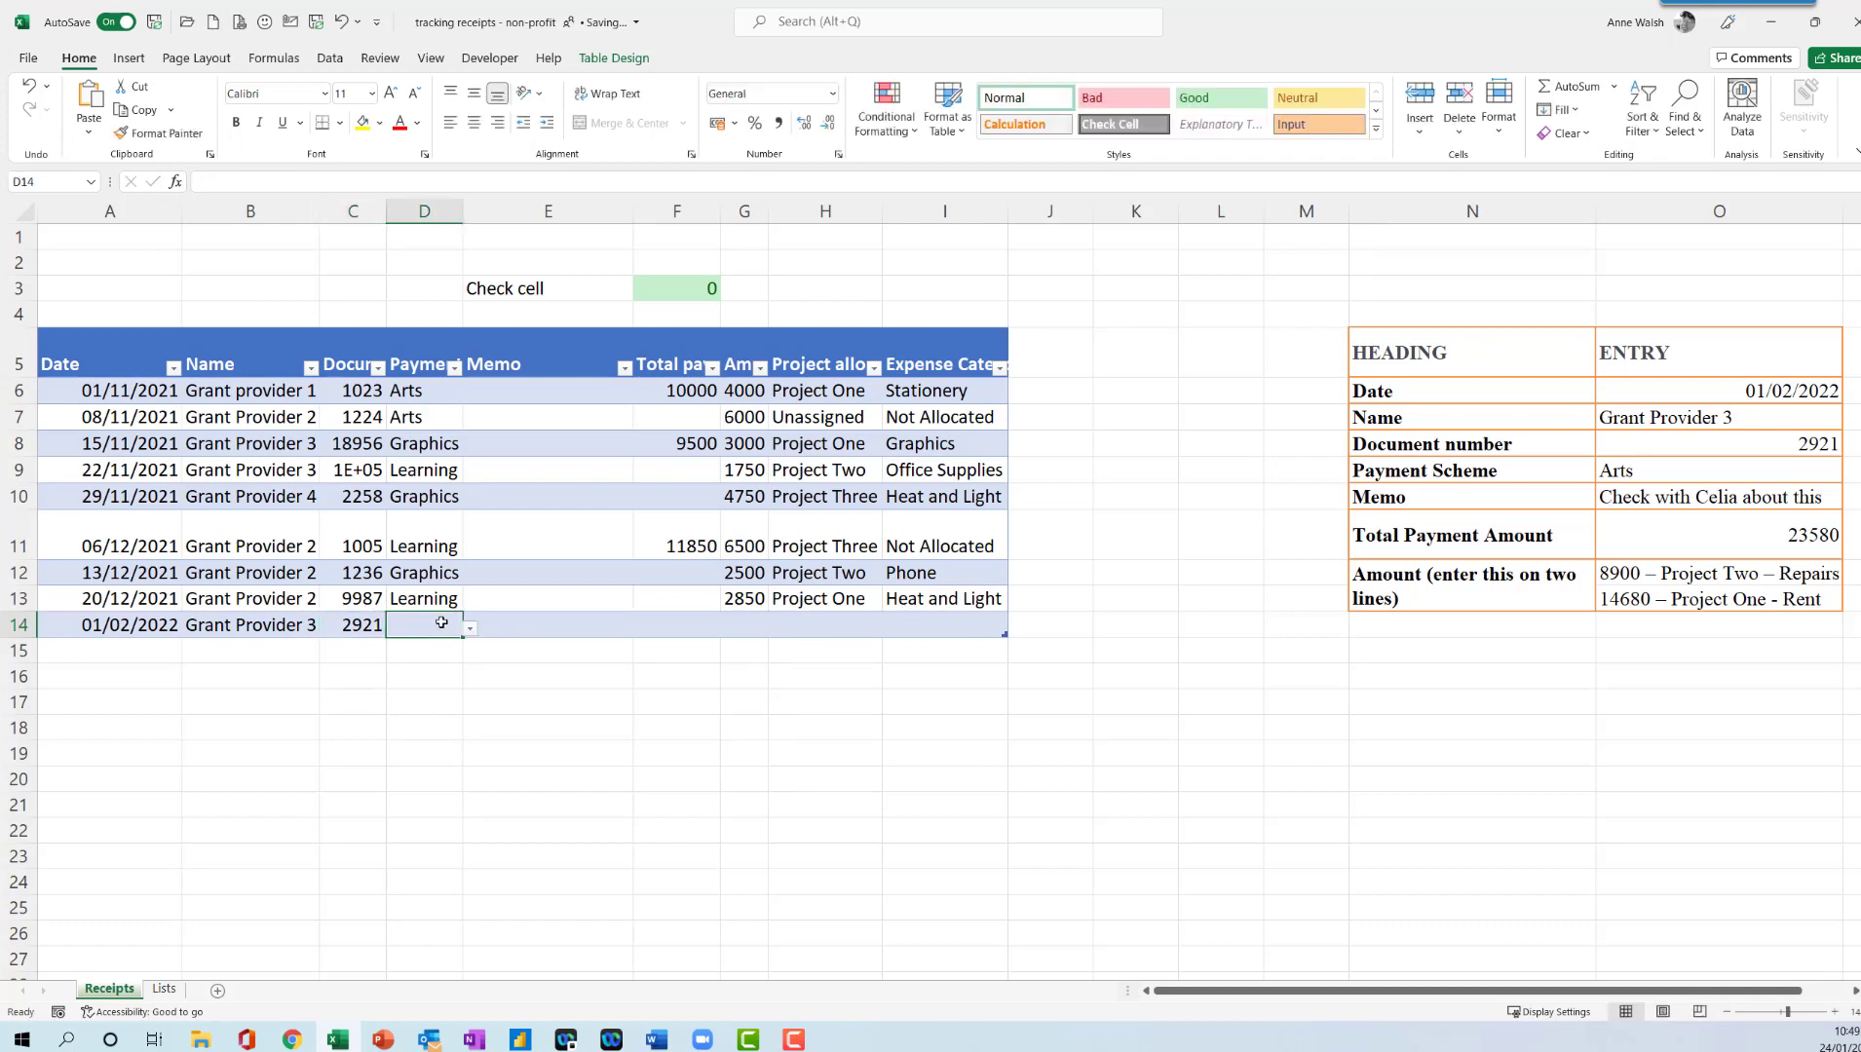
{"action": "left_click", "coordinate": [469, 630]}
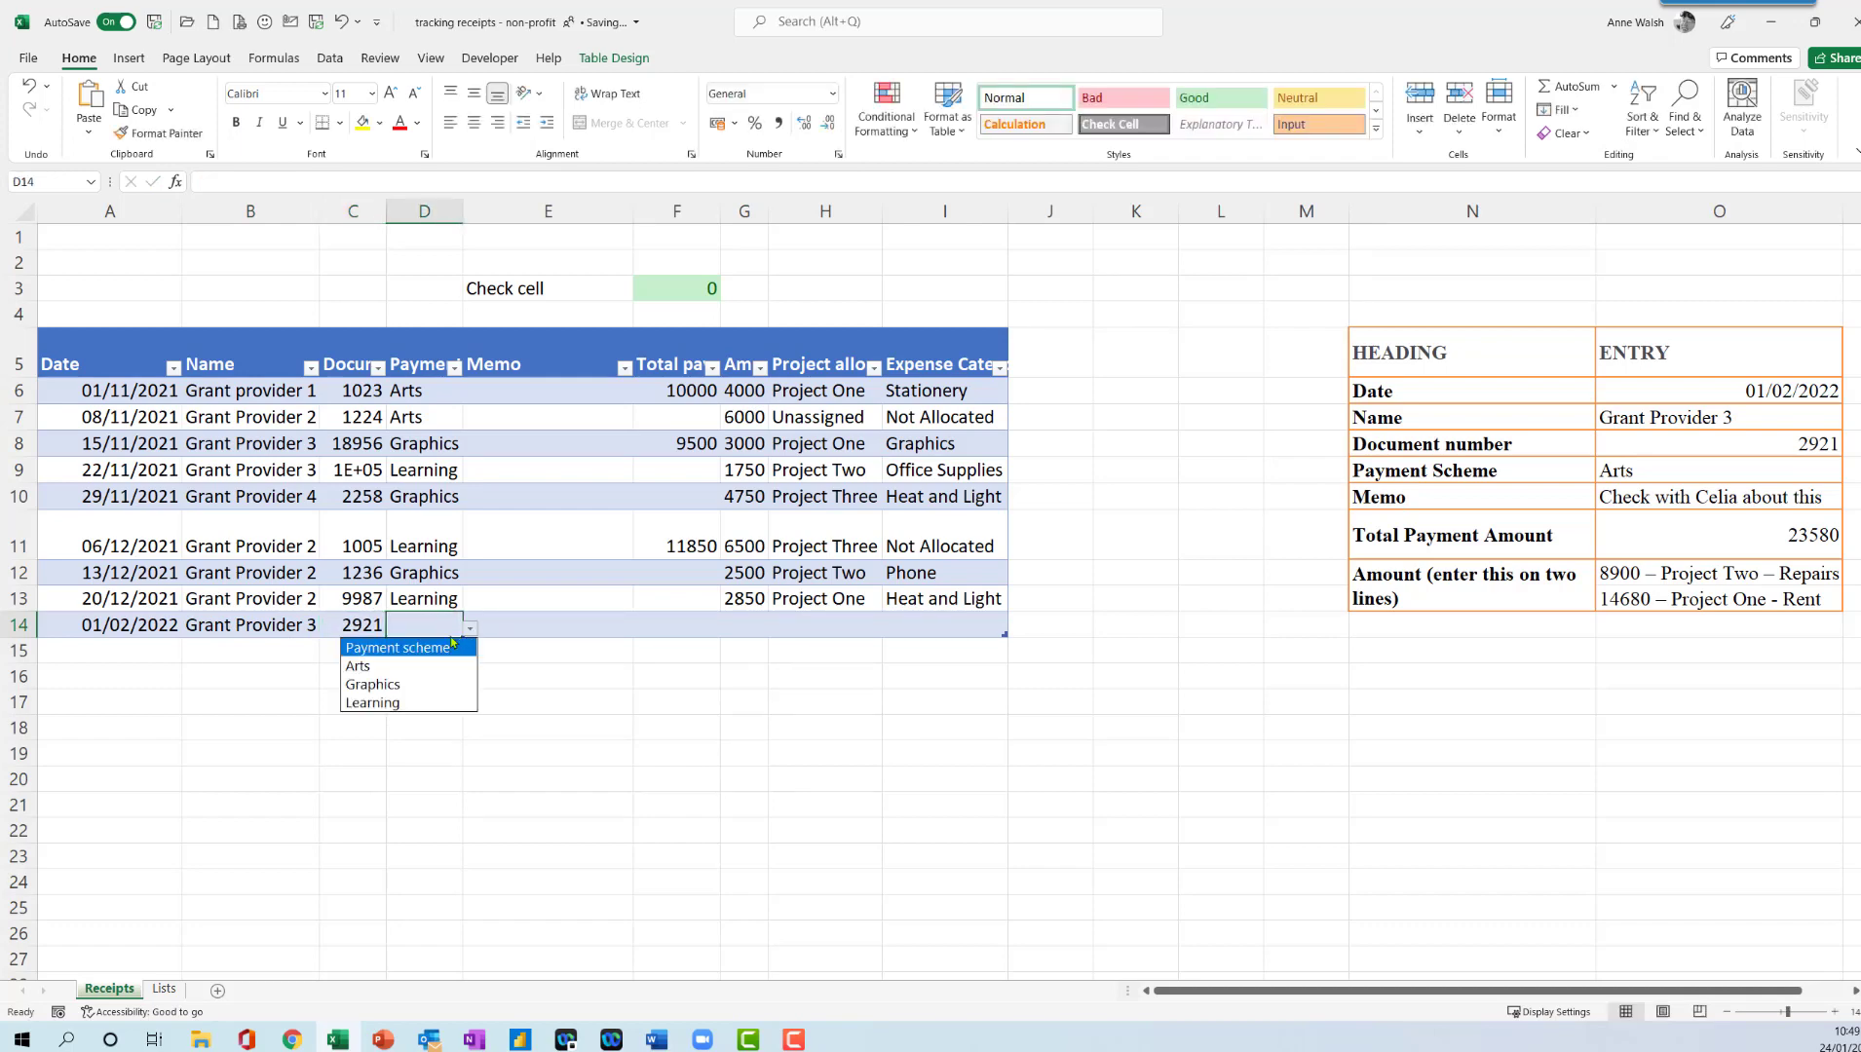
{"action": "left_click", "coordinate": [424, 669]}
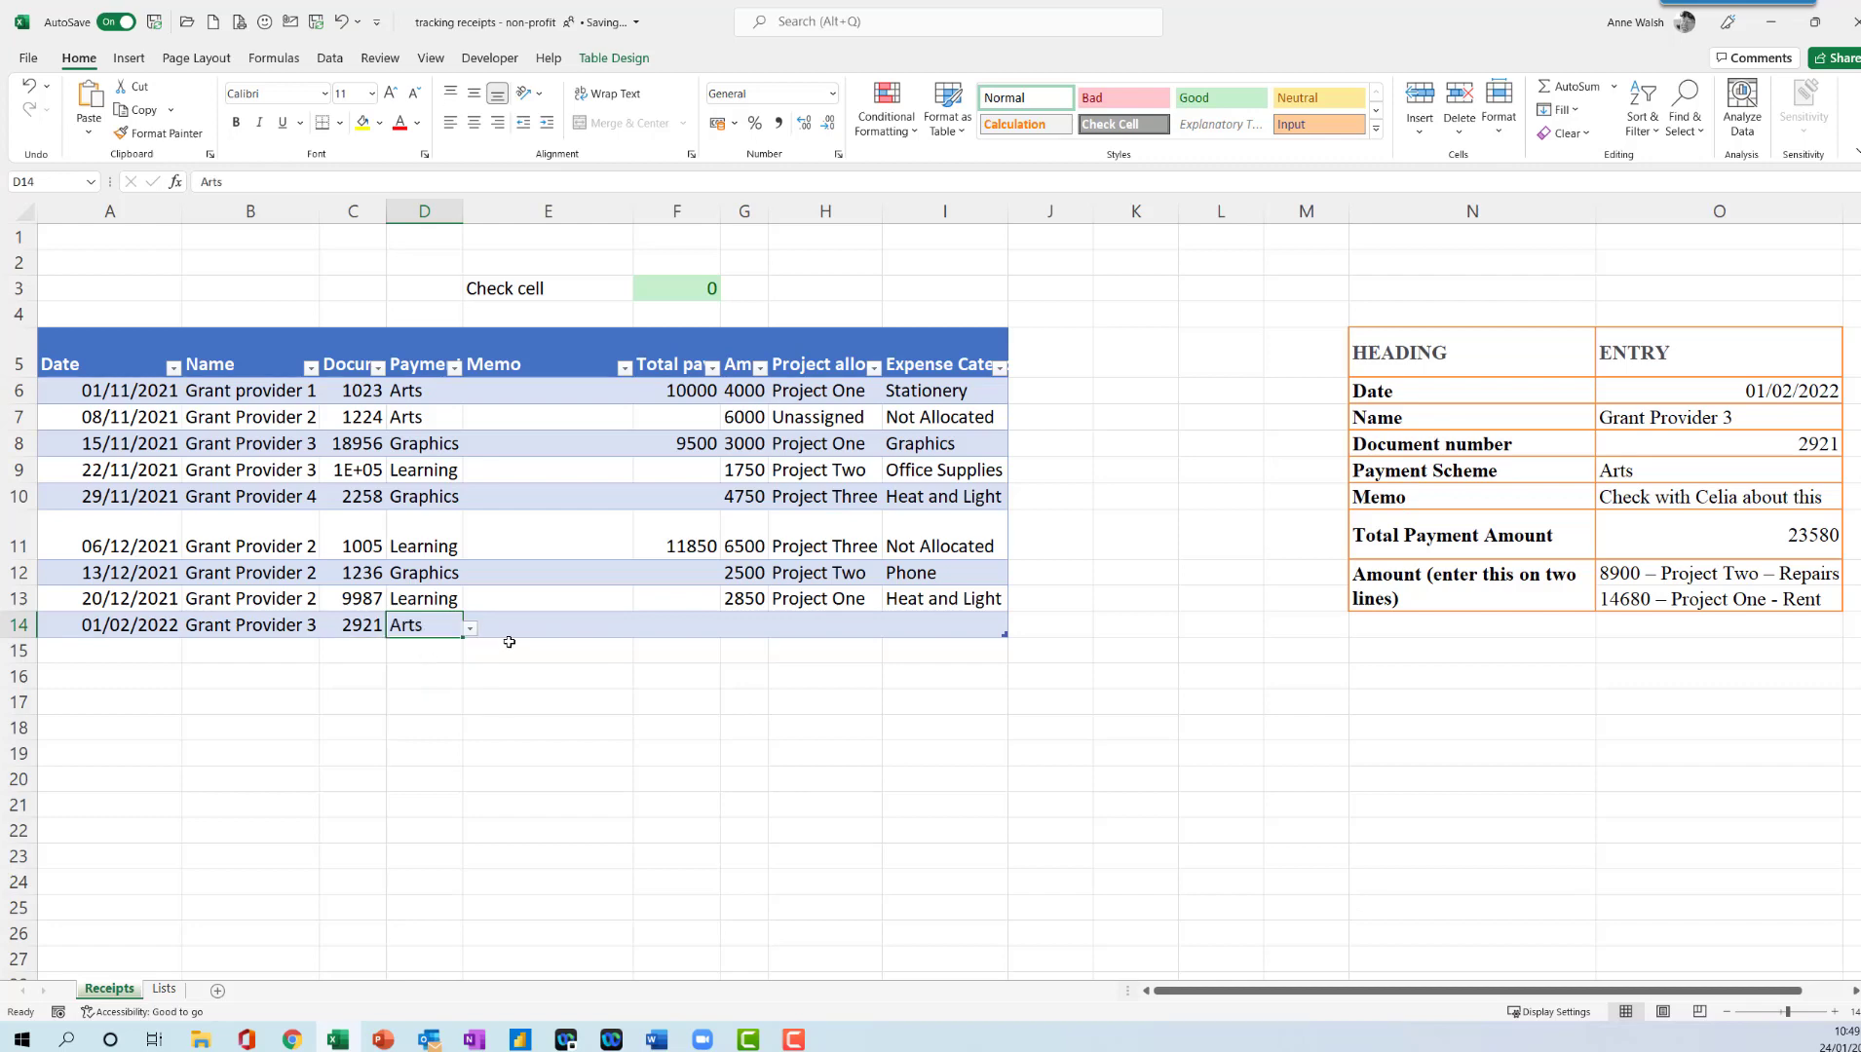
- Enter the memo from the reference table in E14 and fit the Memo column to its text
{"action": "left_click", "coordinate": [530, 626]}
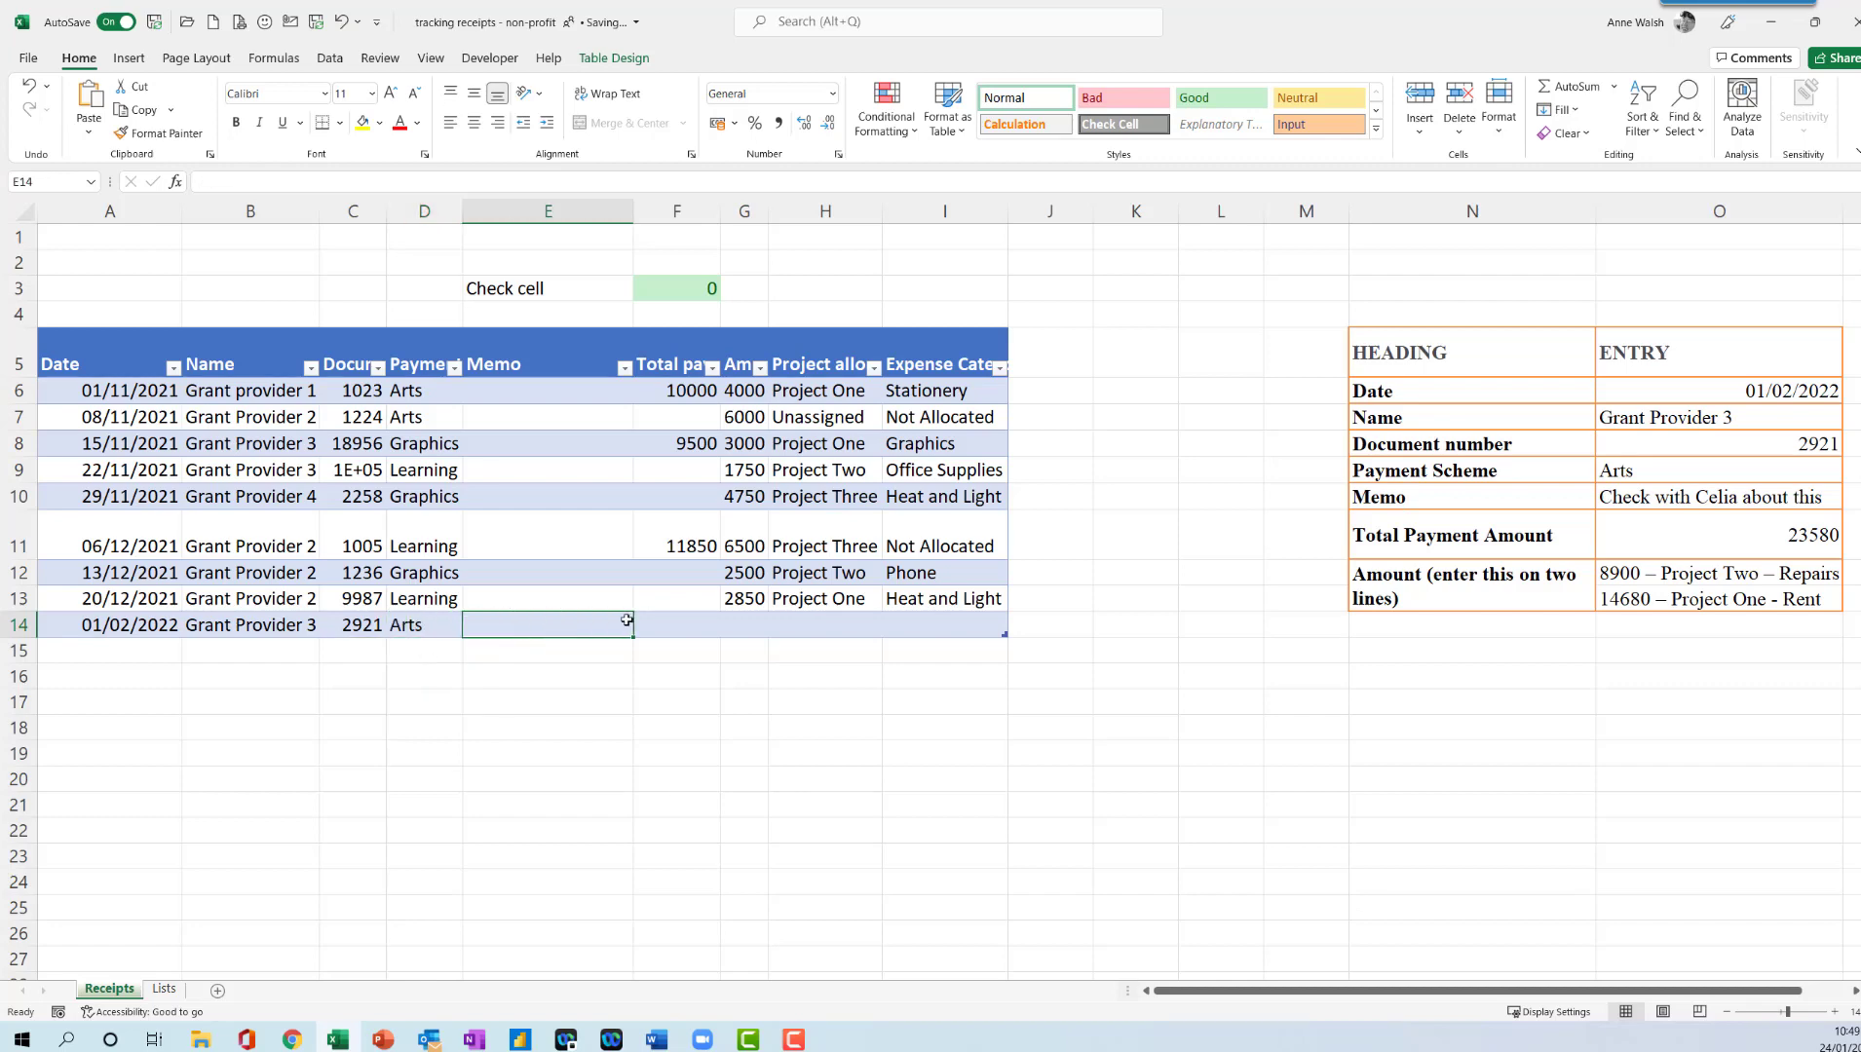
{"action": "type", "text": "Check with"}
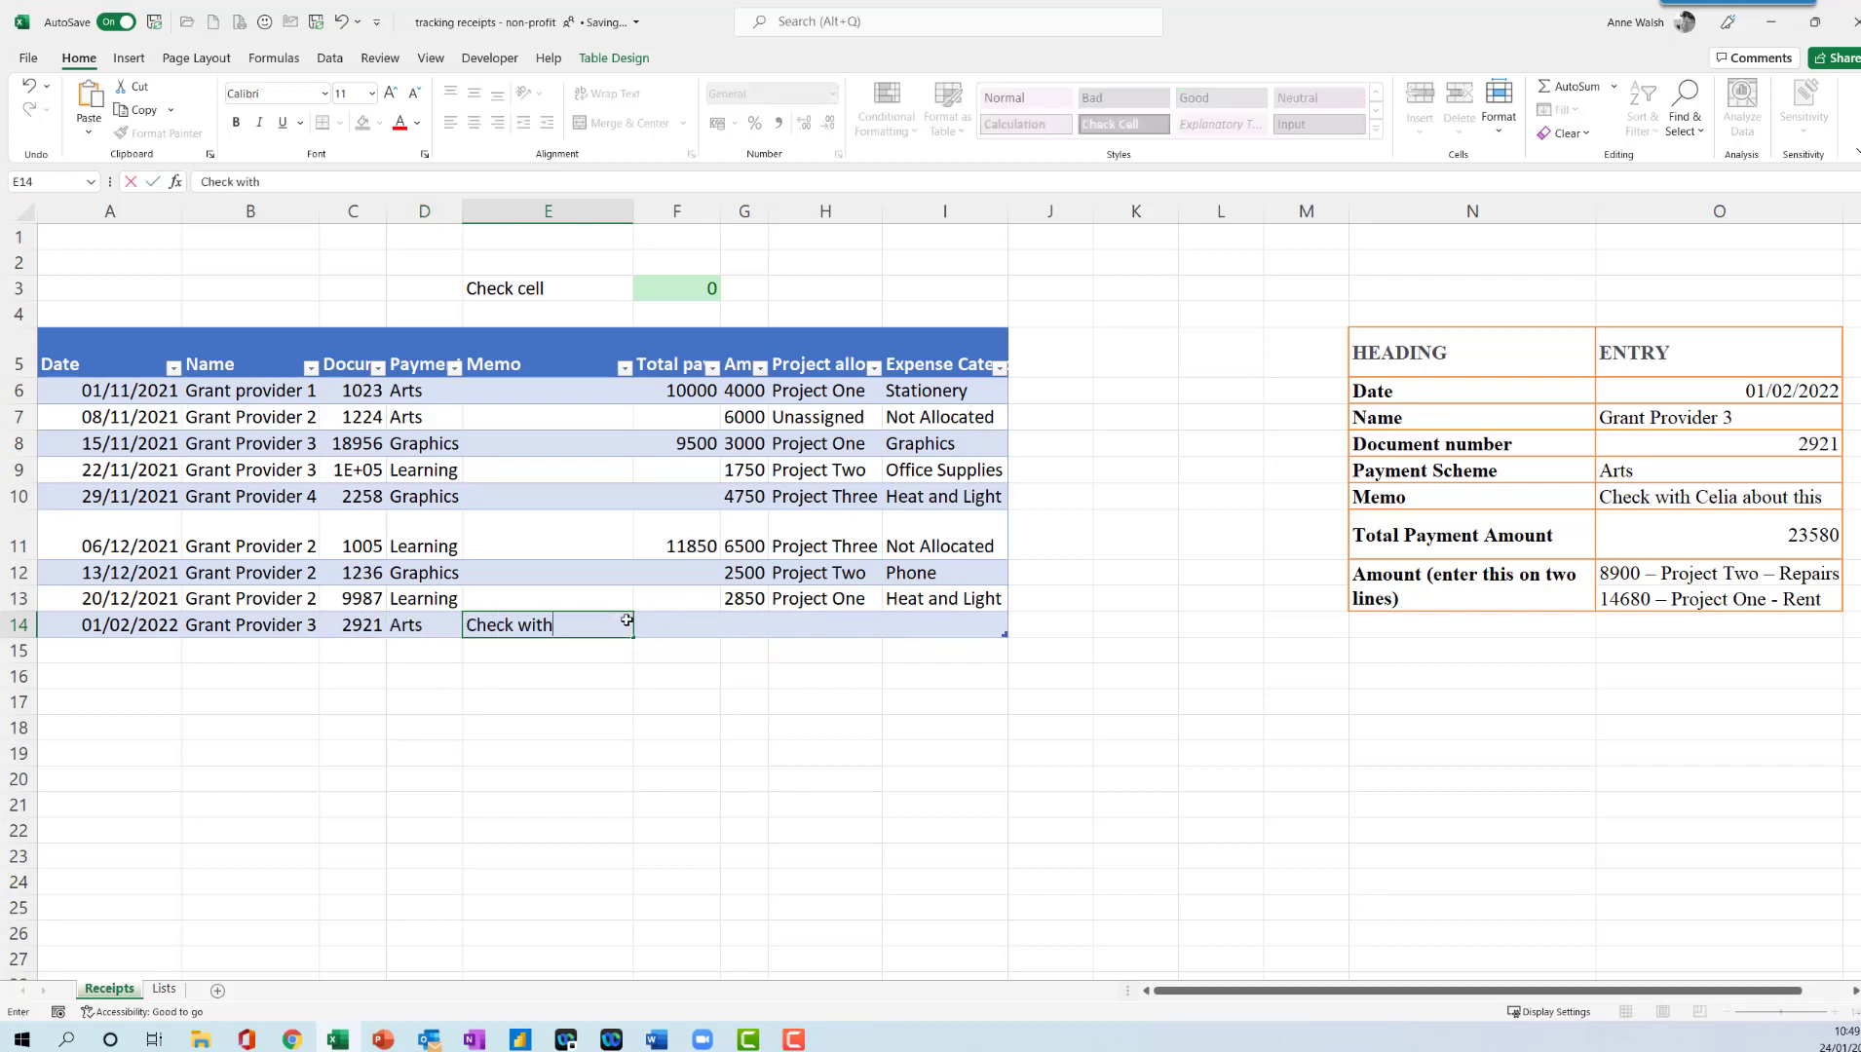
{"action": "type", "text": " Celia about this"}
{"action": "key", "text": "Return"}
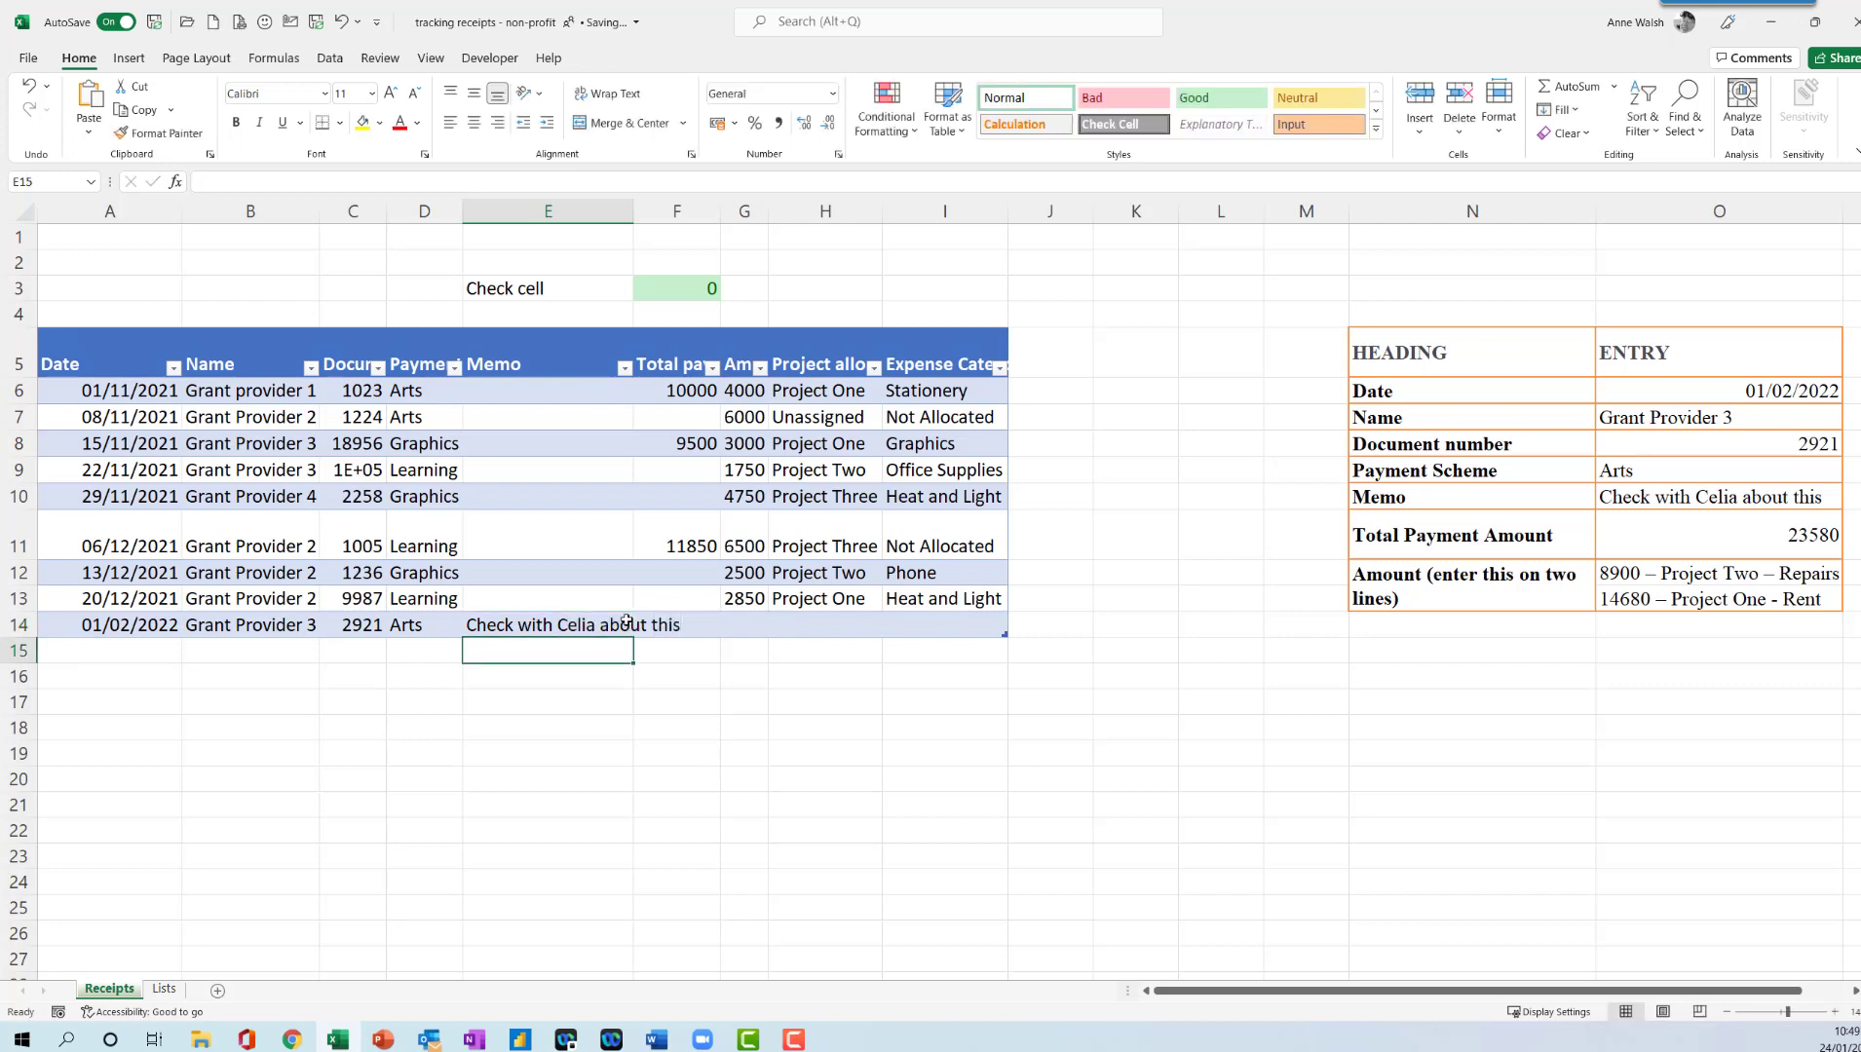
{"action": "left_click", "coordinate": [626, 620]}
{"action": "double_click", "coordinate": [638, 211]}
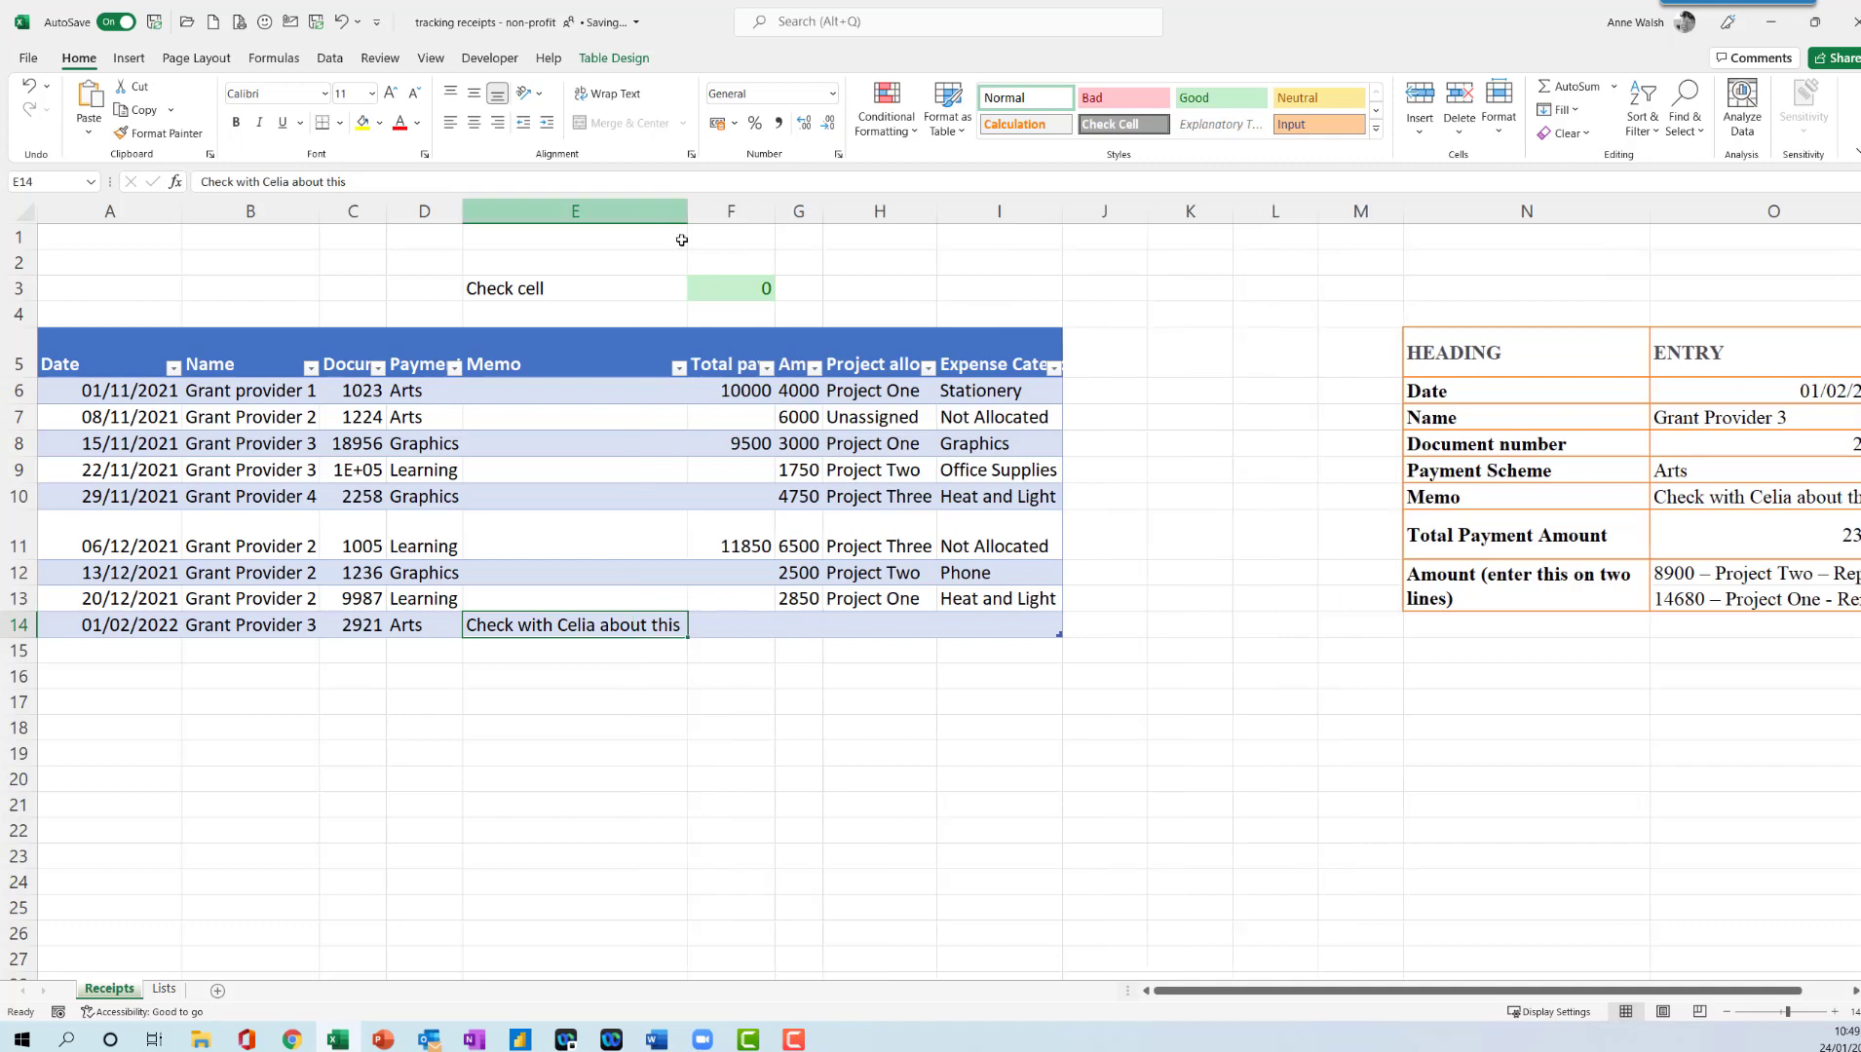
- Enter 23580 as the total payment amount in F14
{"action": "left_click", "coordinate": [746, 633]}
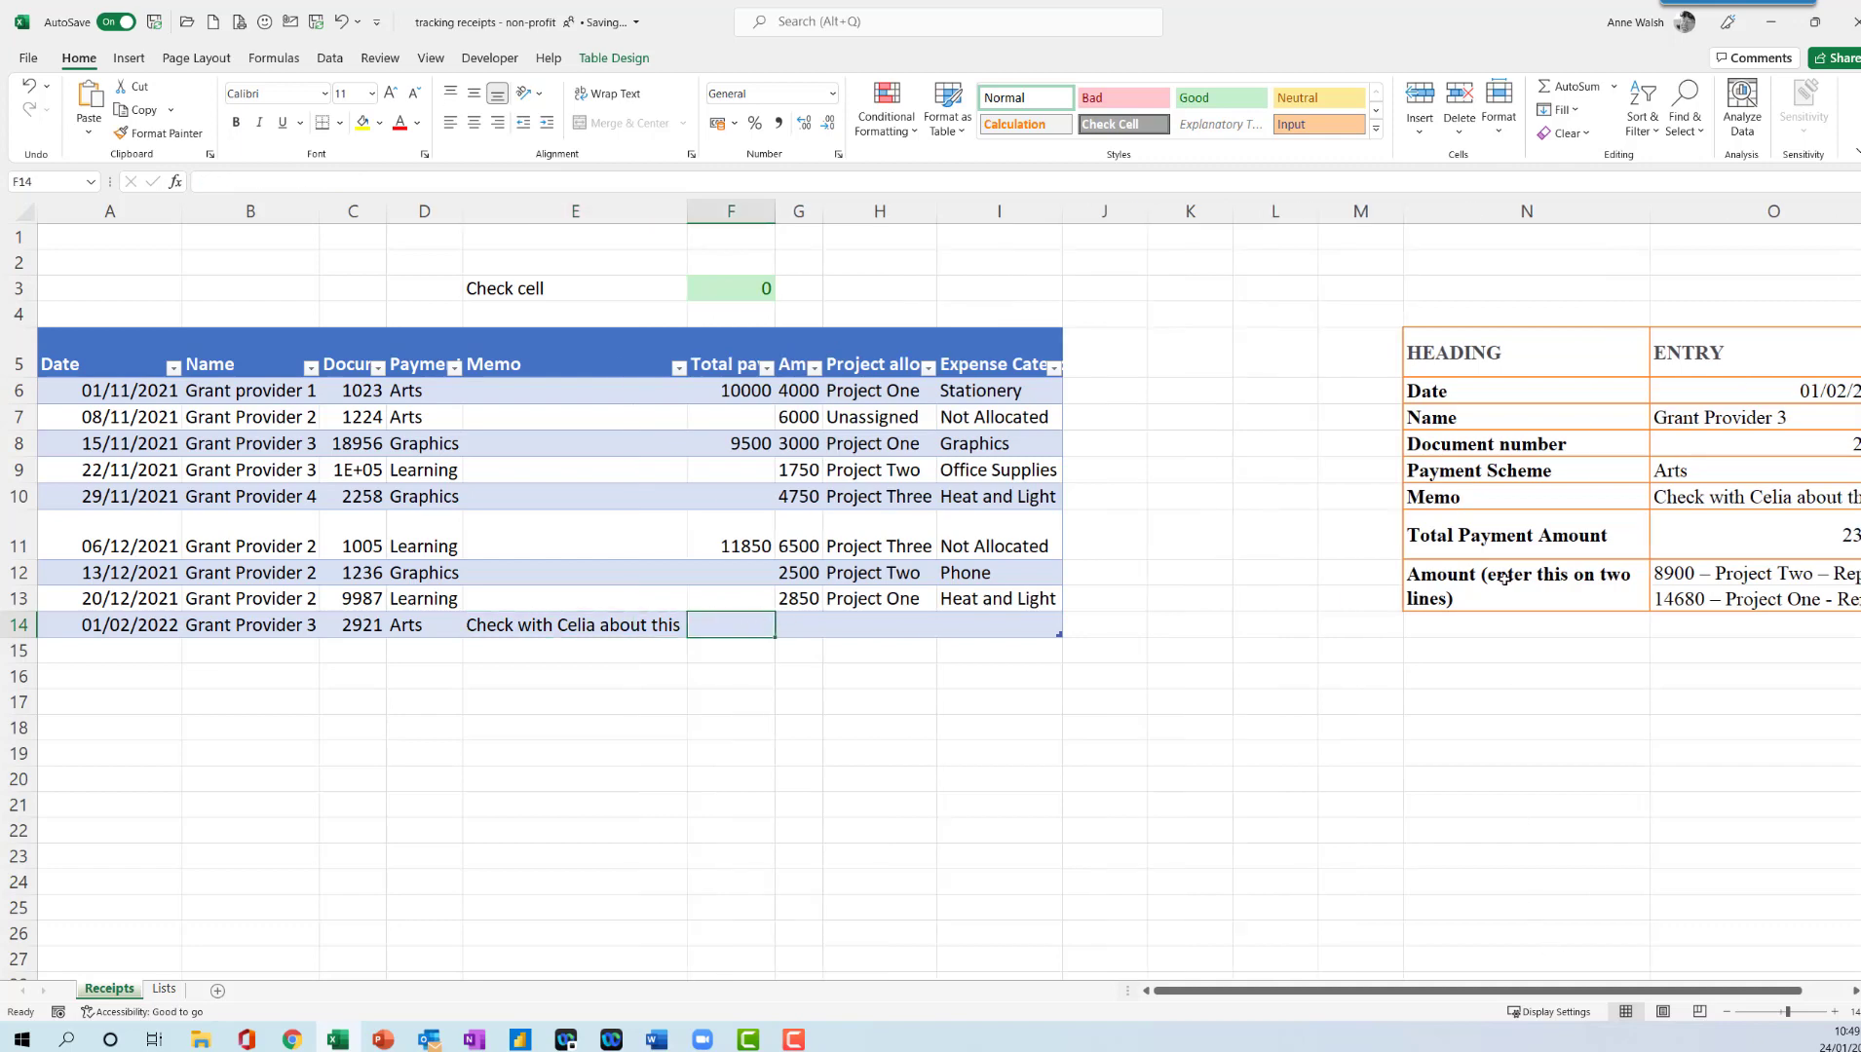
{"action": "left_click_drag", "start_coordinate": [1506, 993], "coordinate": [1565, 979]}
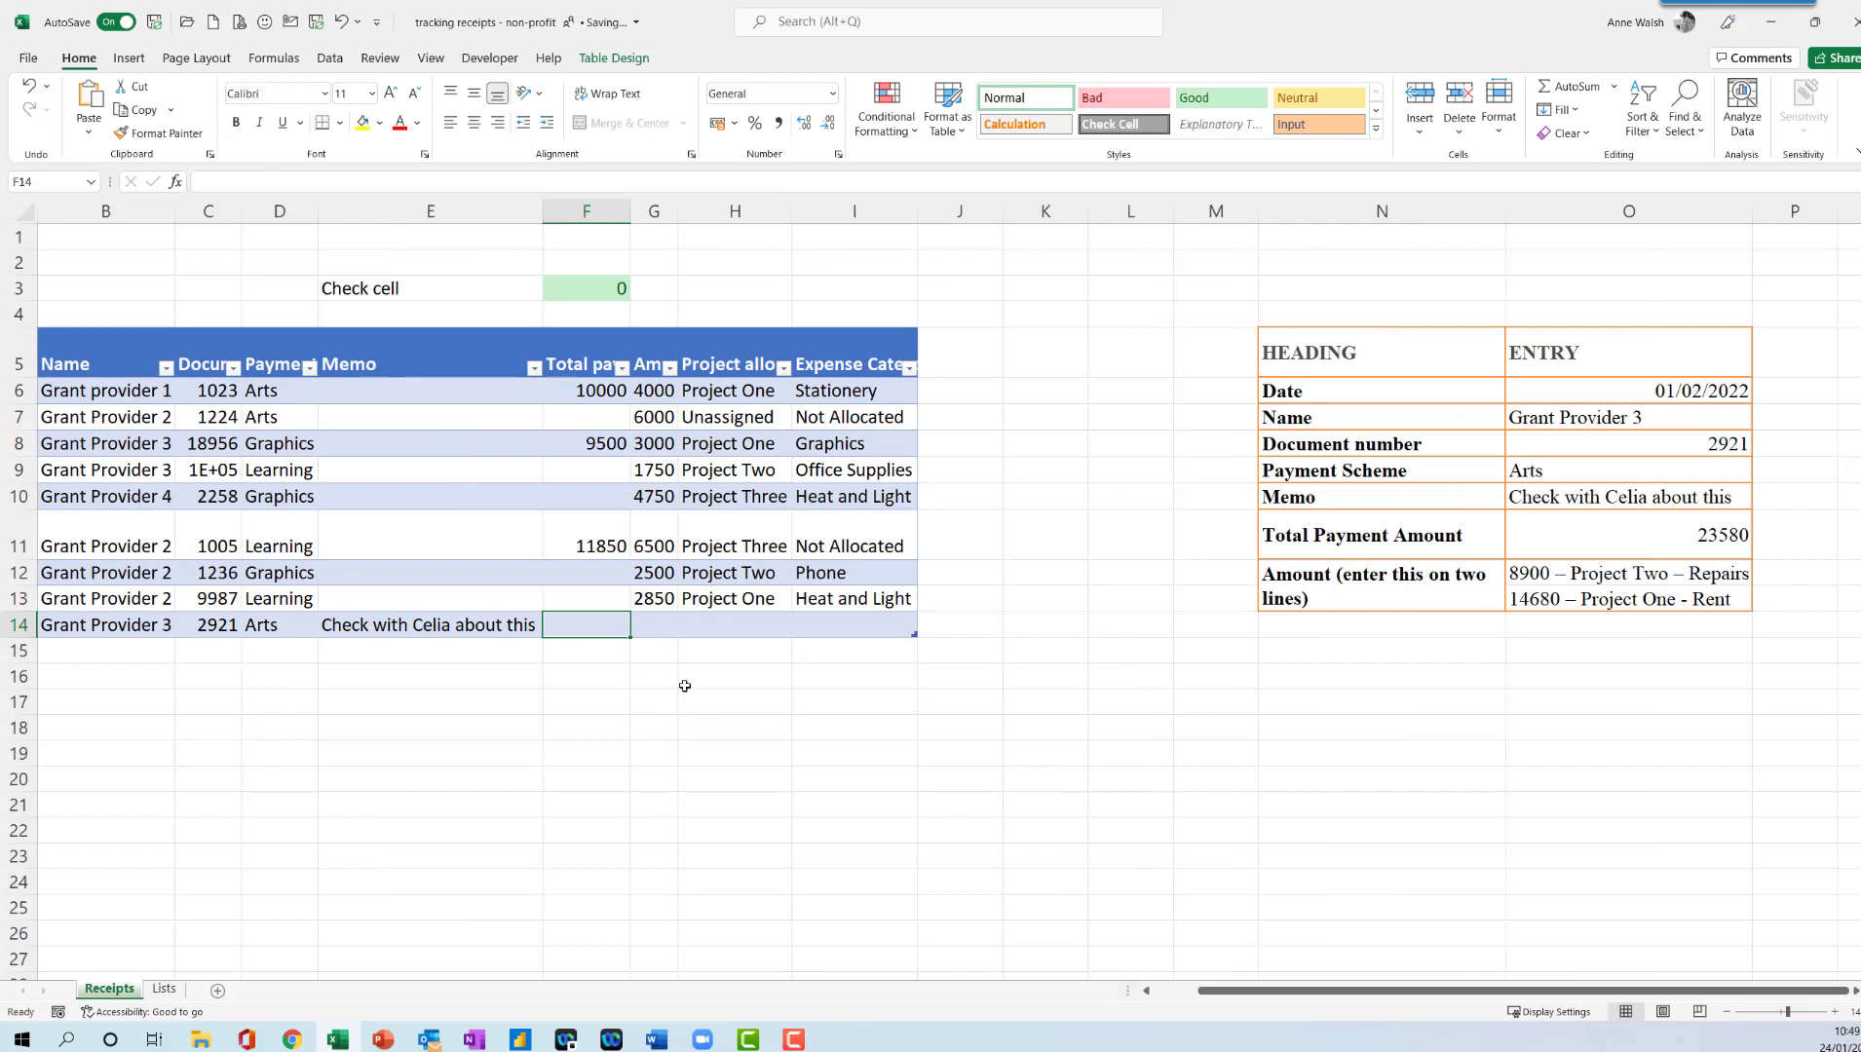
{"action": "type", "text": "23"}
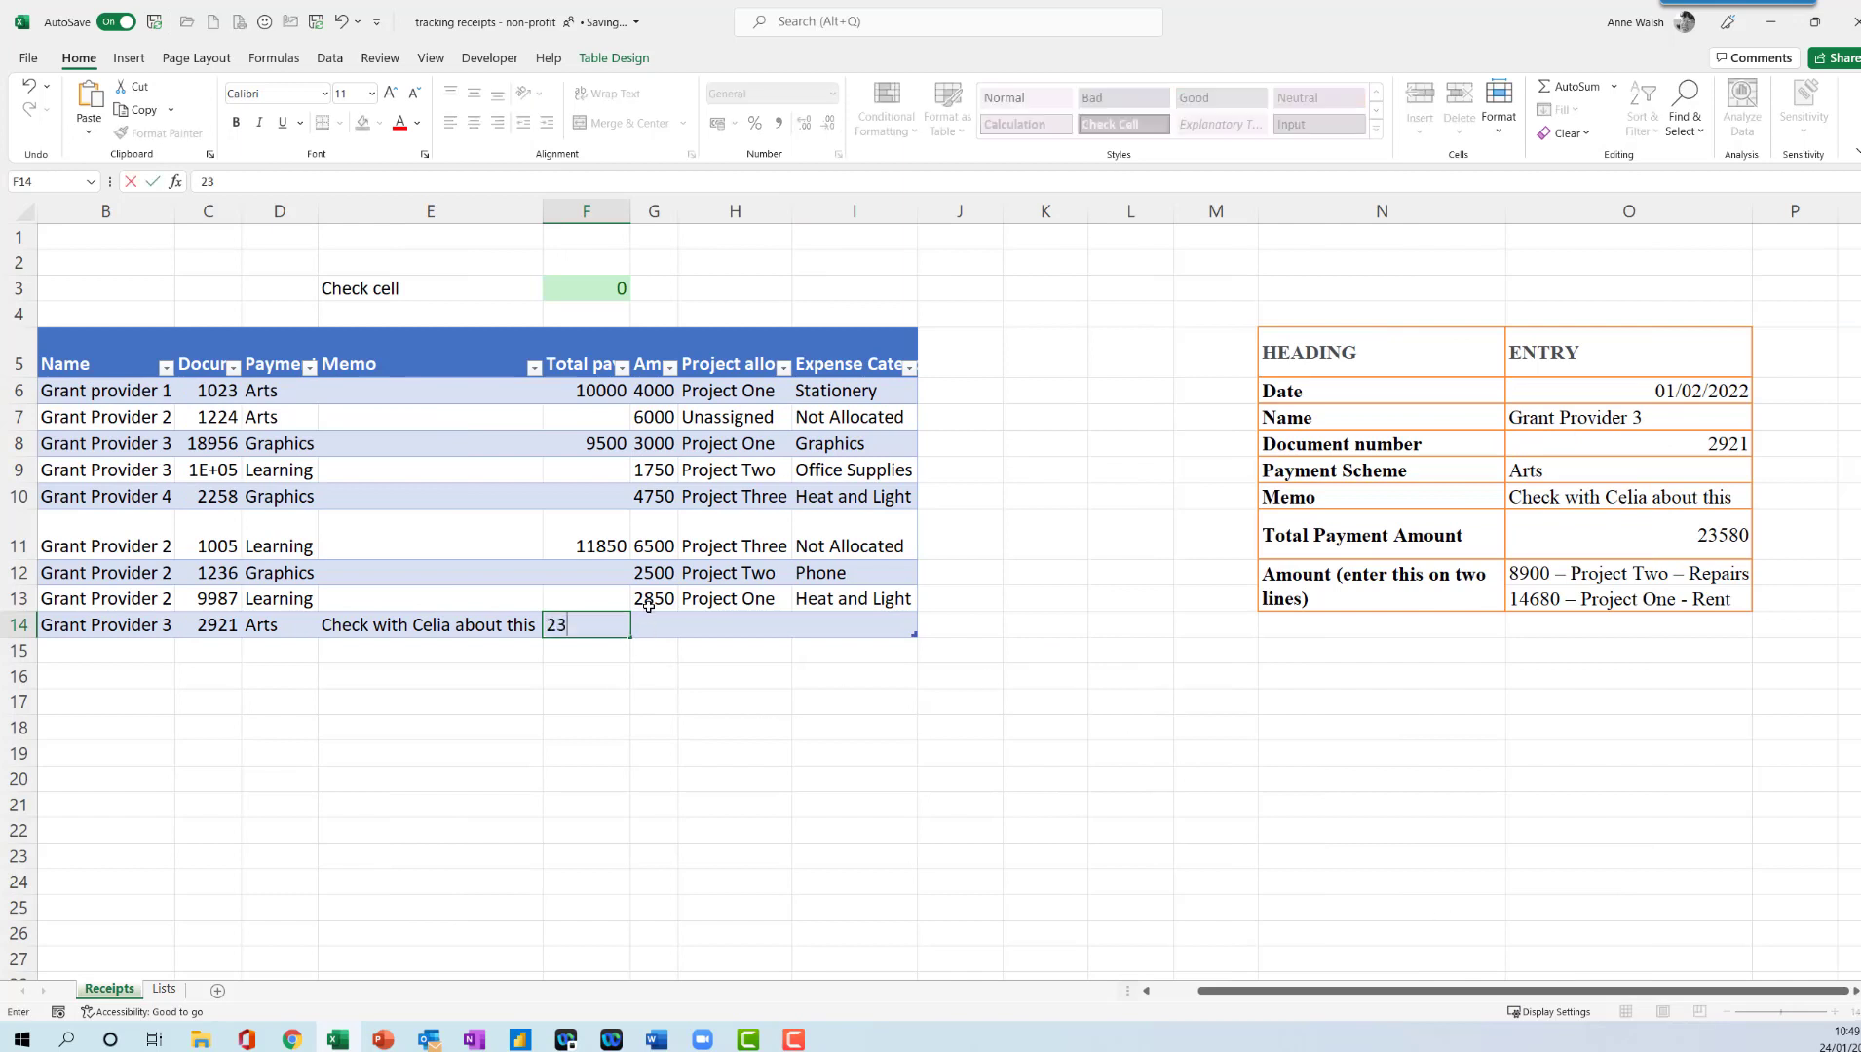
{"action": "type", "text": "580"}
- Enter the first amount line in row 14 as 8900, allocated to Project Two with expense category Repairs
{"action": "left_click", "coordinate": [675, 631]}
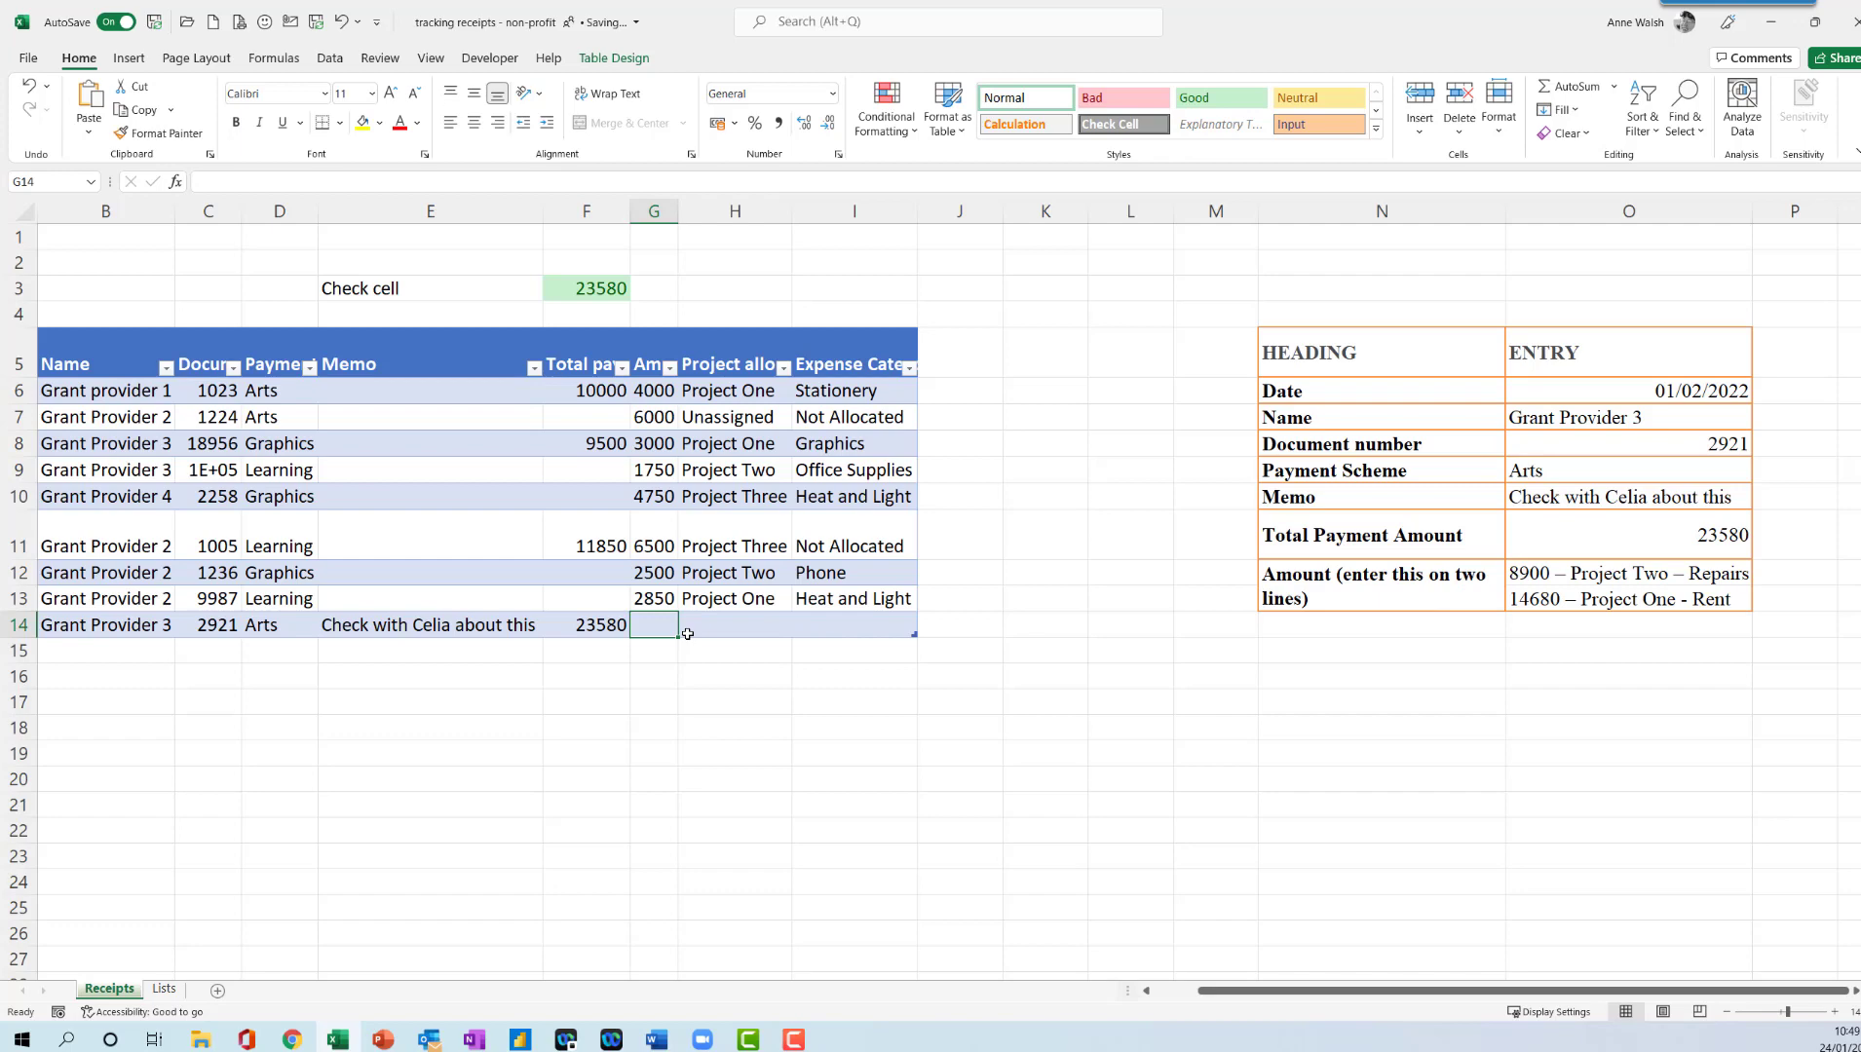
{"action": "type", "text": "8900"}
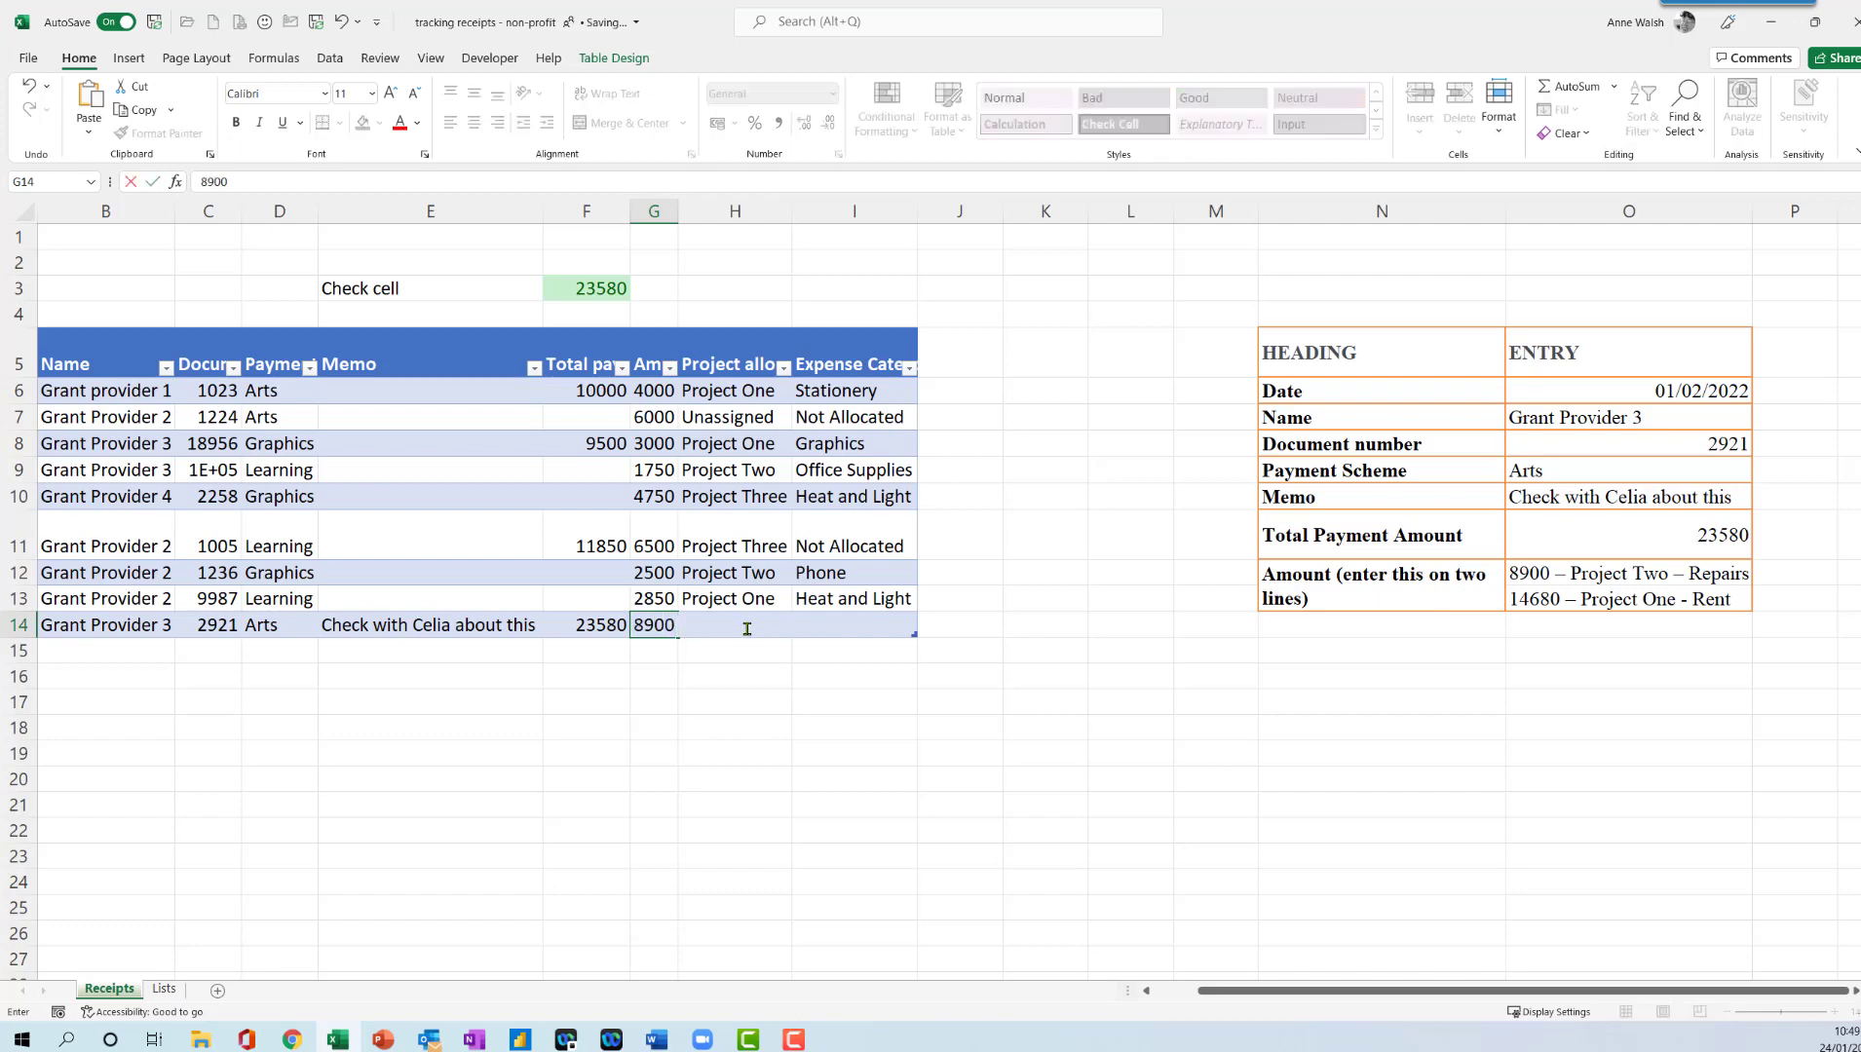
{"action": "key", "text": "F2"}
{"action": "key", "text": "Tab"}
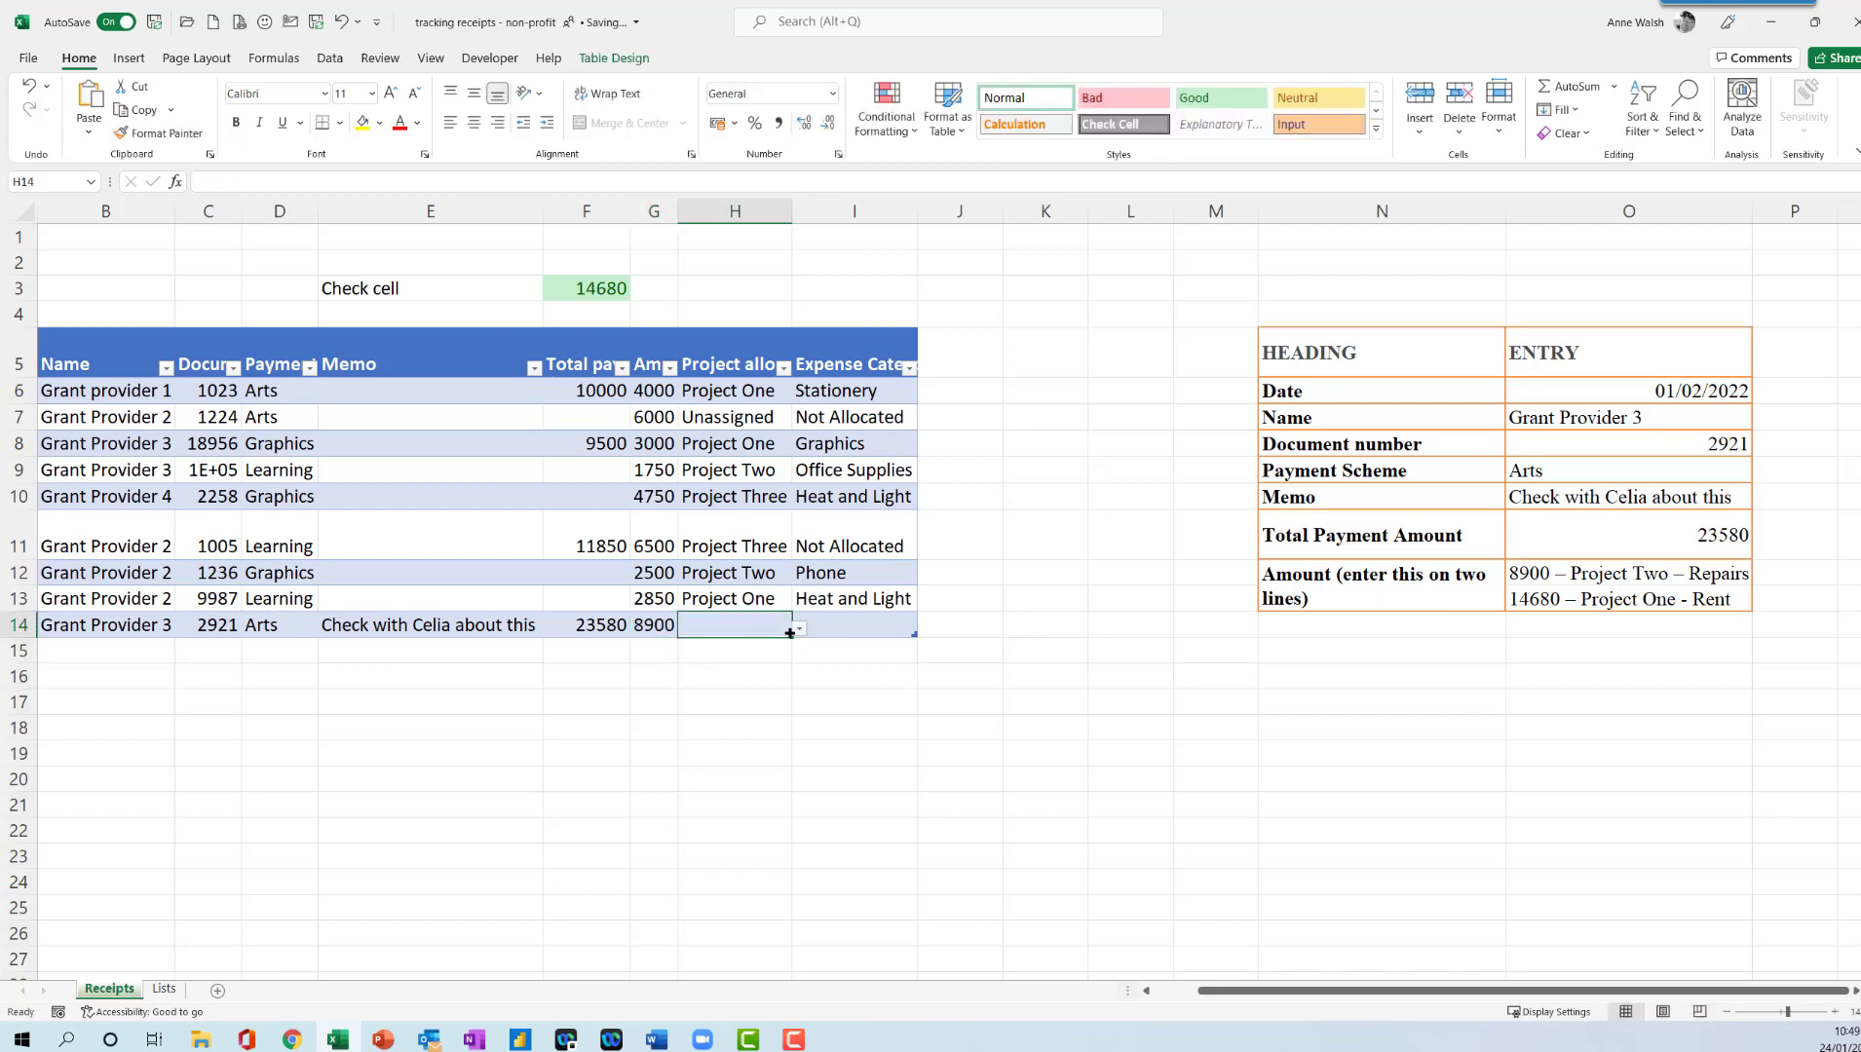
{"action": "left_click", "coordinate": [799, 631]}
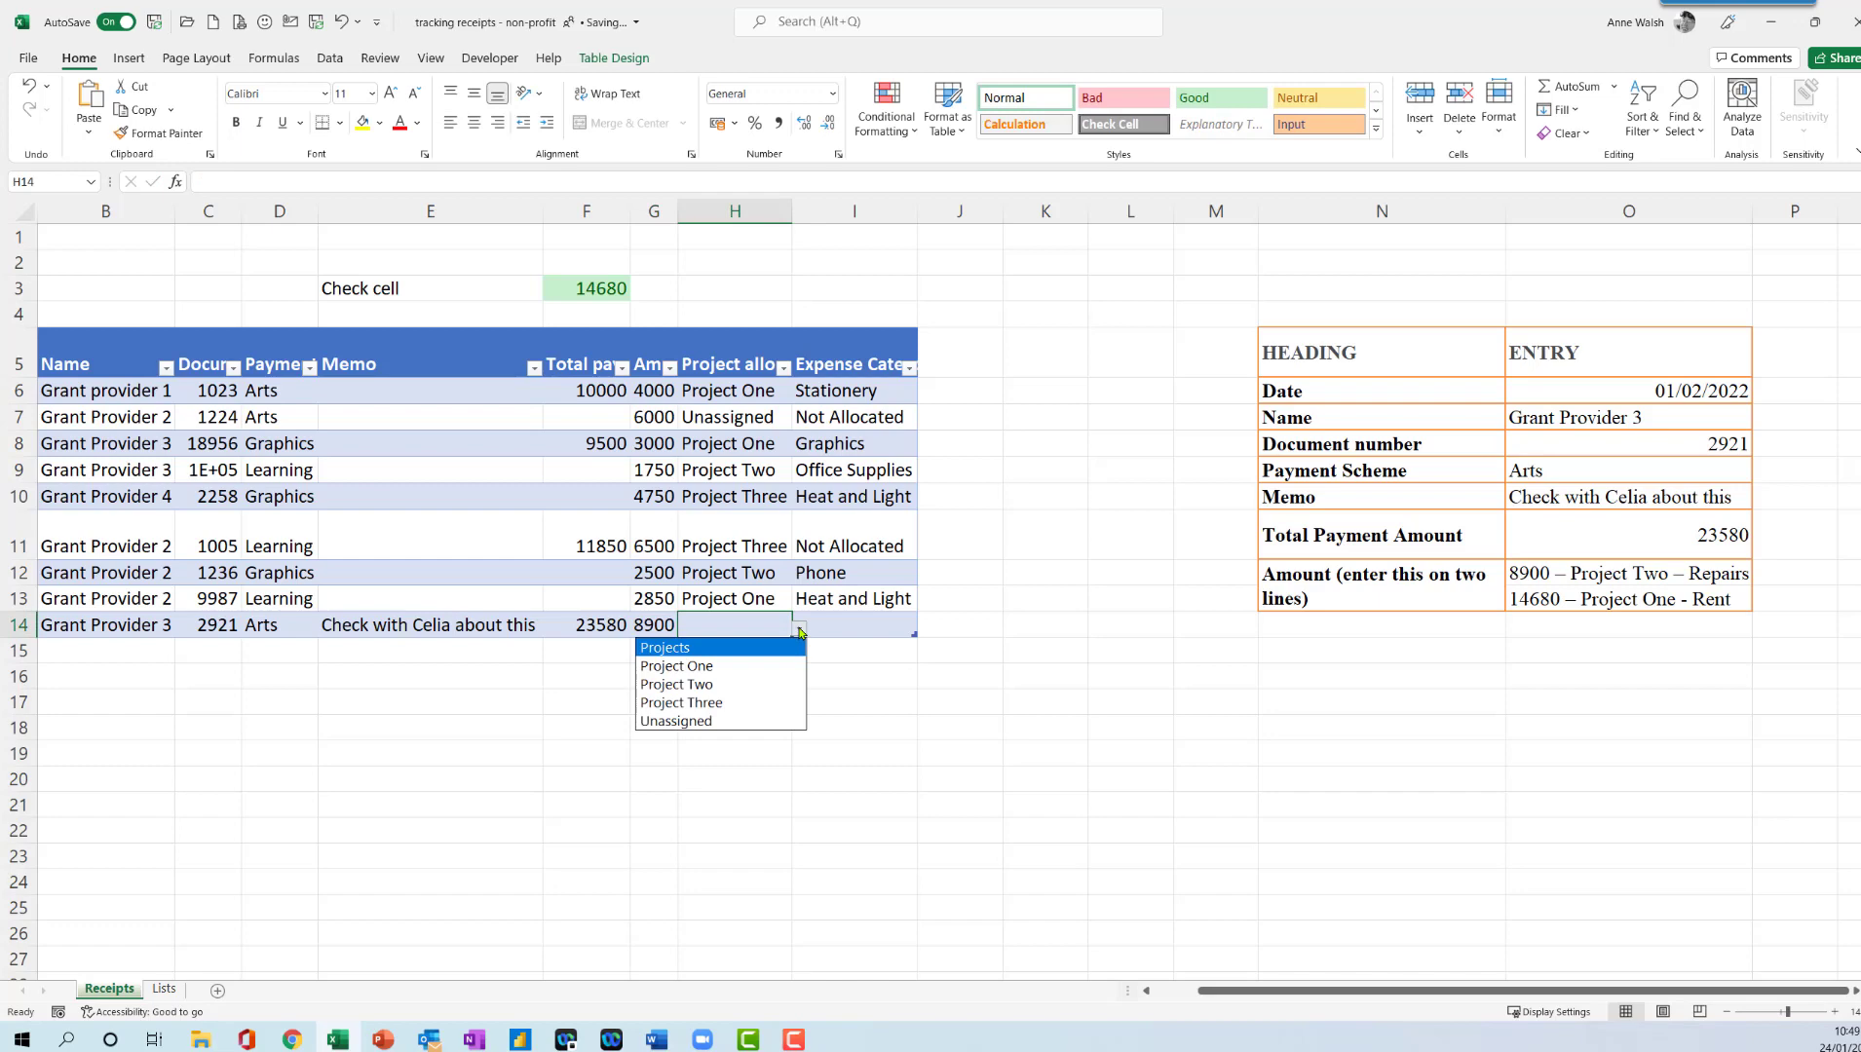
{"action": "left_click", "coordinate": [762, 688]}
{"action": "left_click", "coordinate": [906, 625]}
{"action": "left_click", "coordinate": [923, 631]}
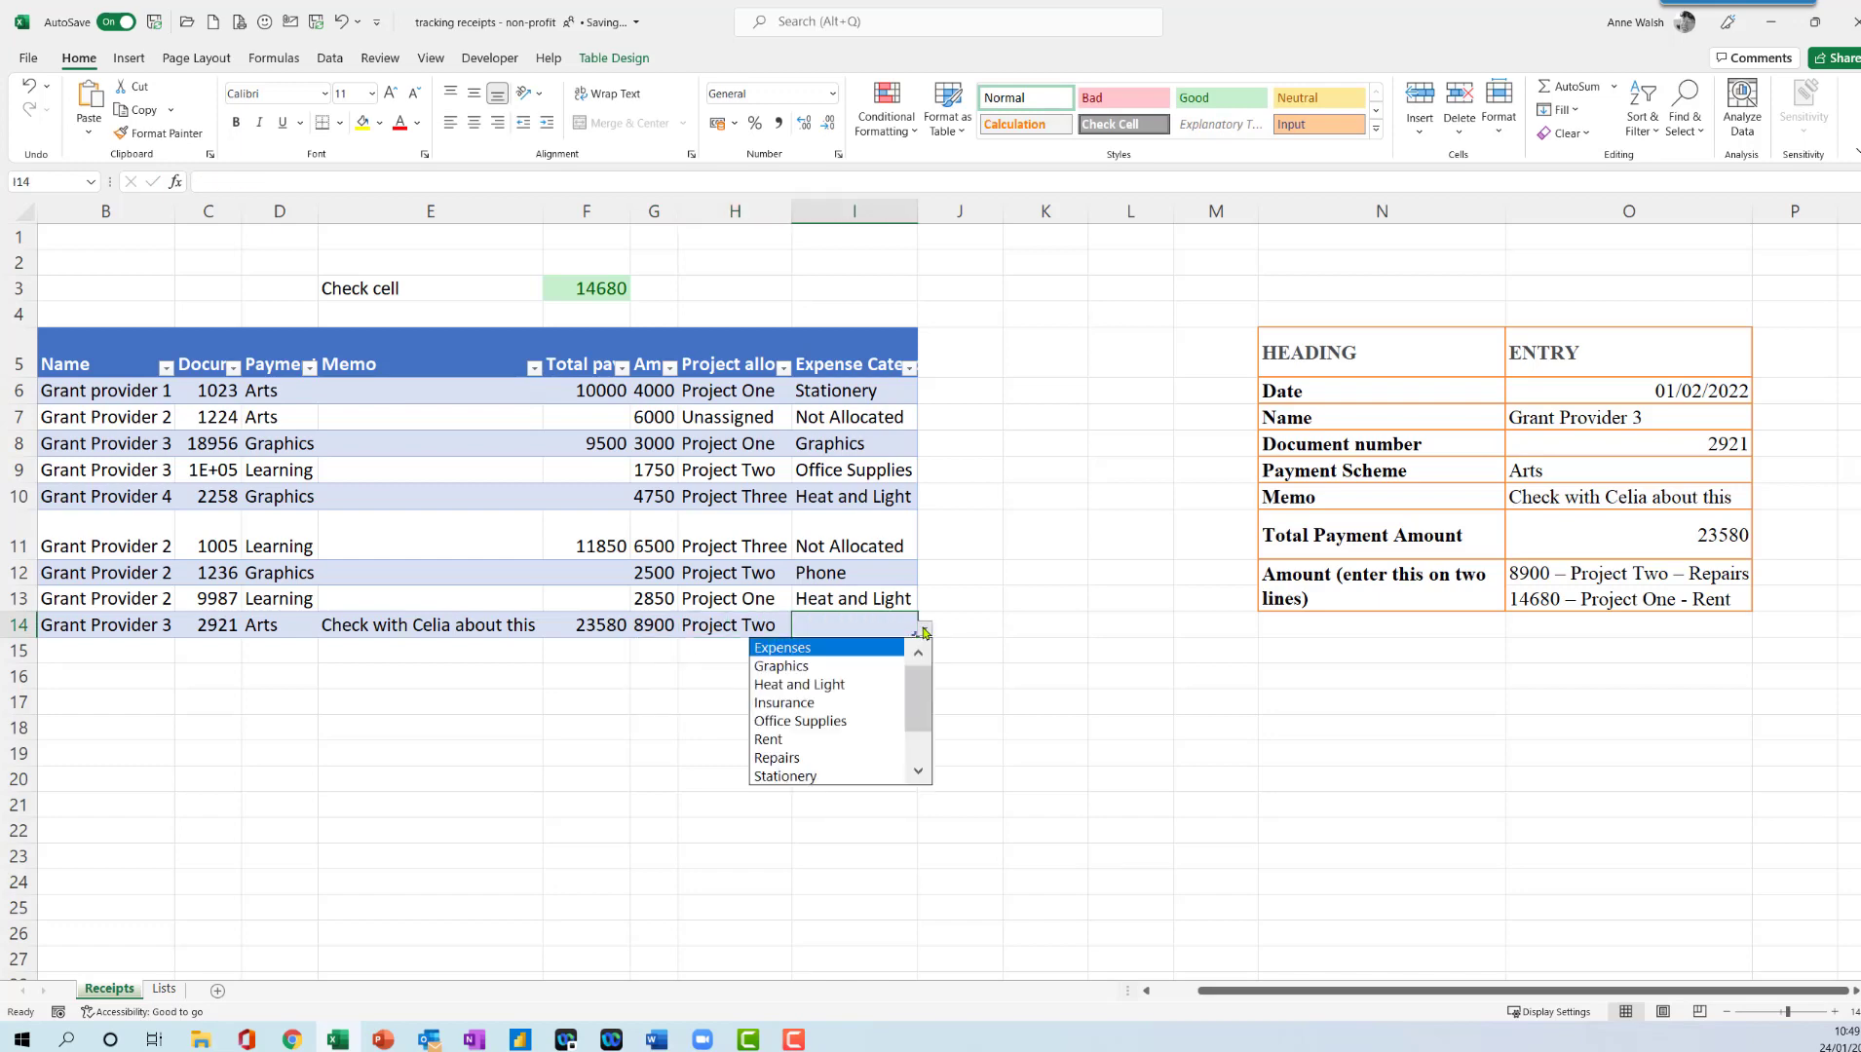
{"action": "left_click", "coordinate": [854, 758]}
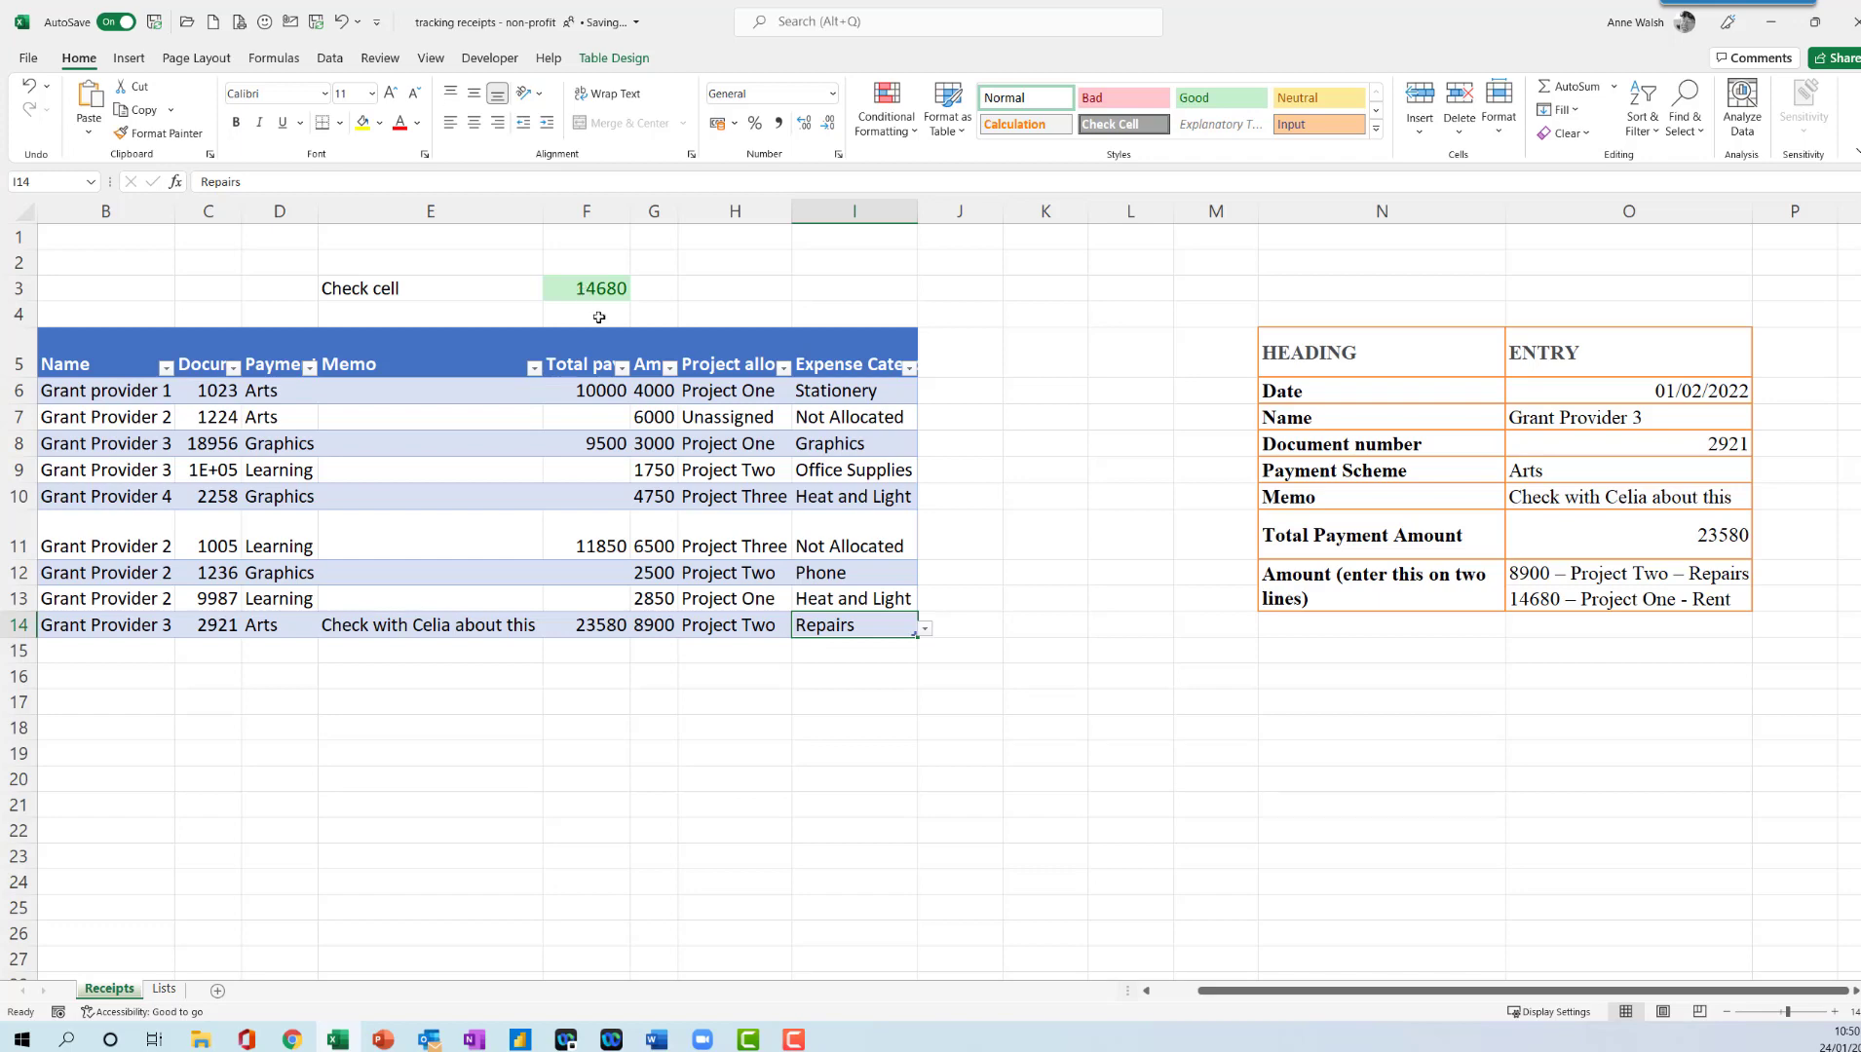
- Enter the second amount line in row 15 as 14680, allocated to Project Two with expense category Rent
{"action": "left_click", "coordinate": [649, 649]}
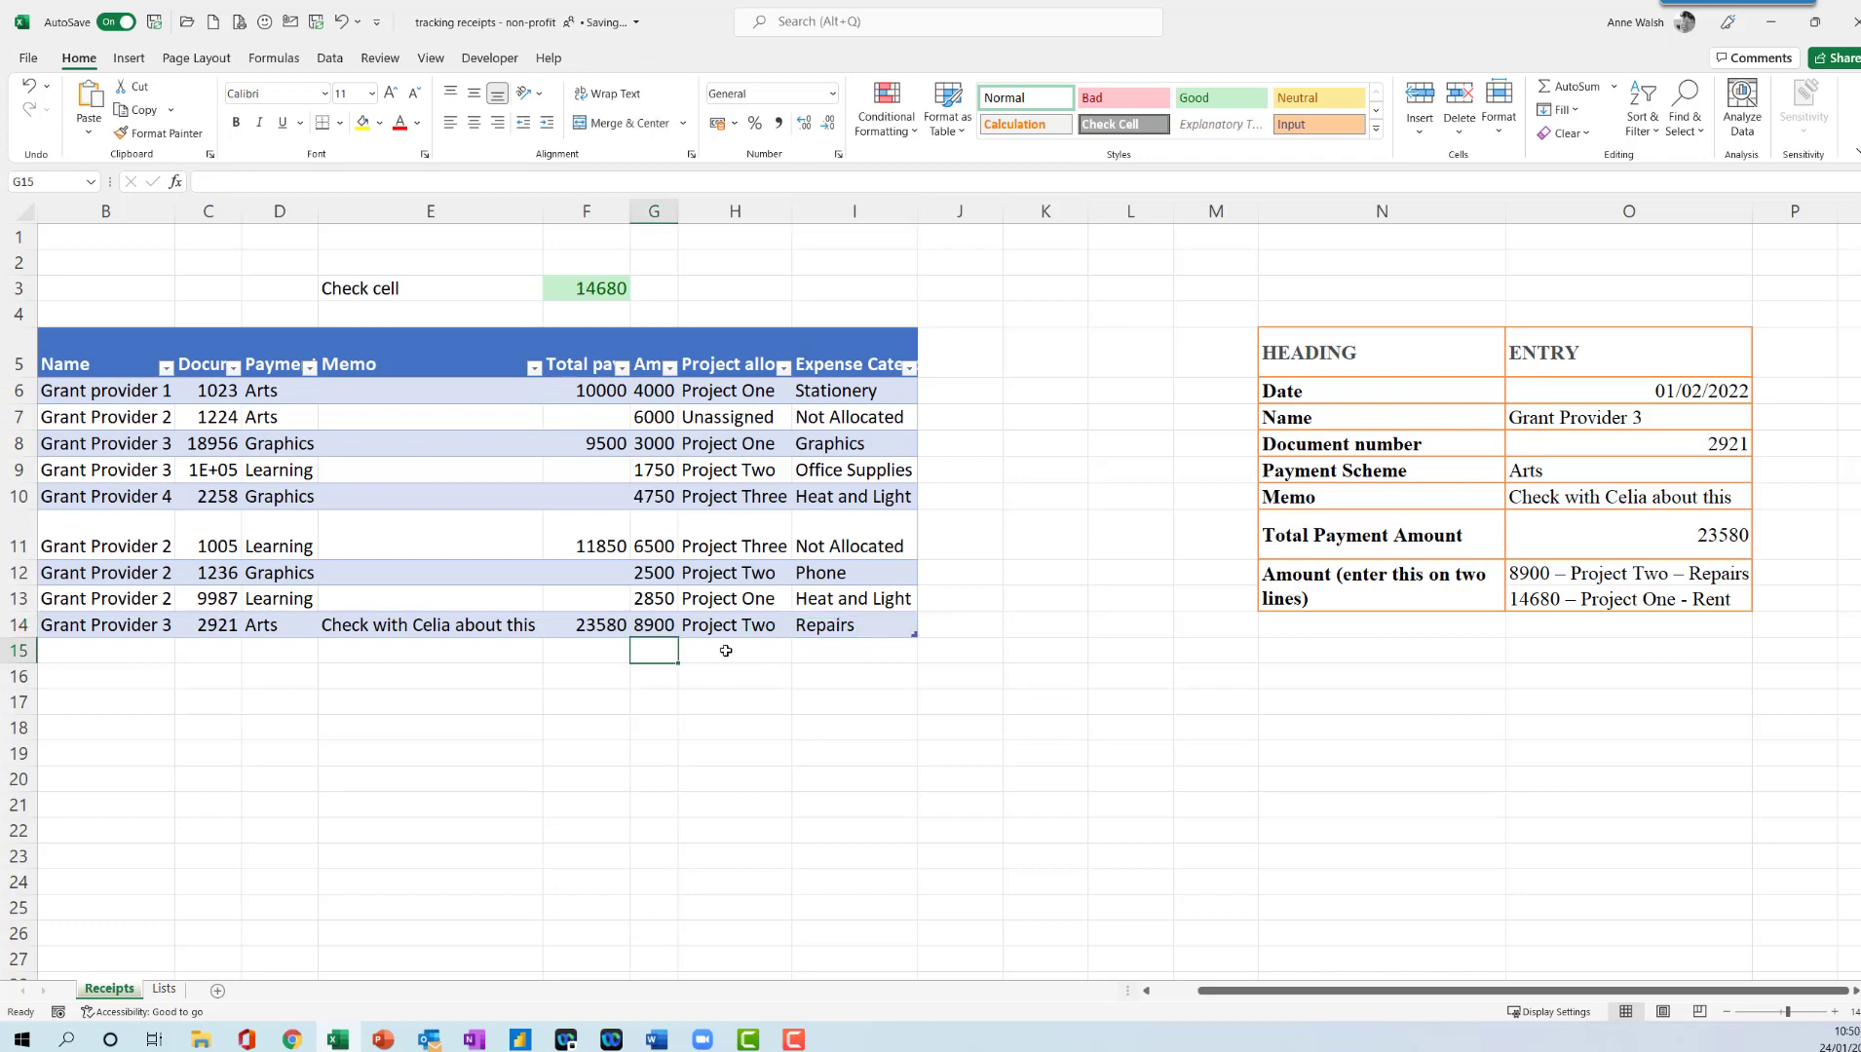
{"action": "type", "text": "14680"}
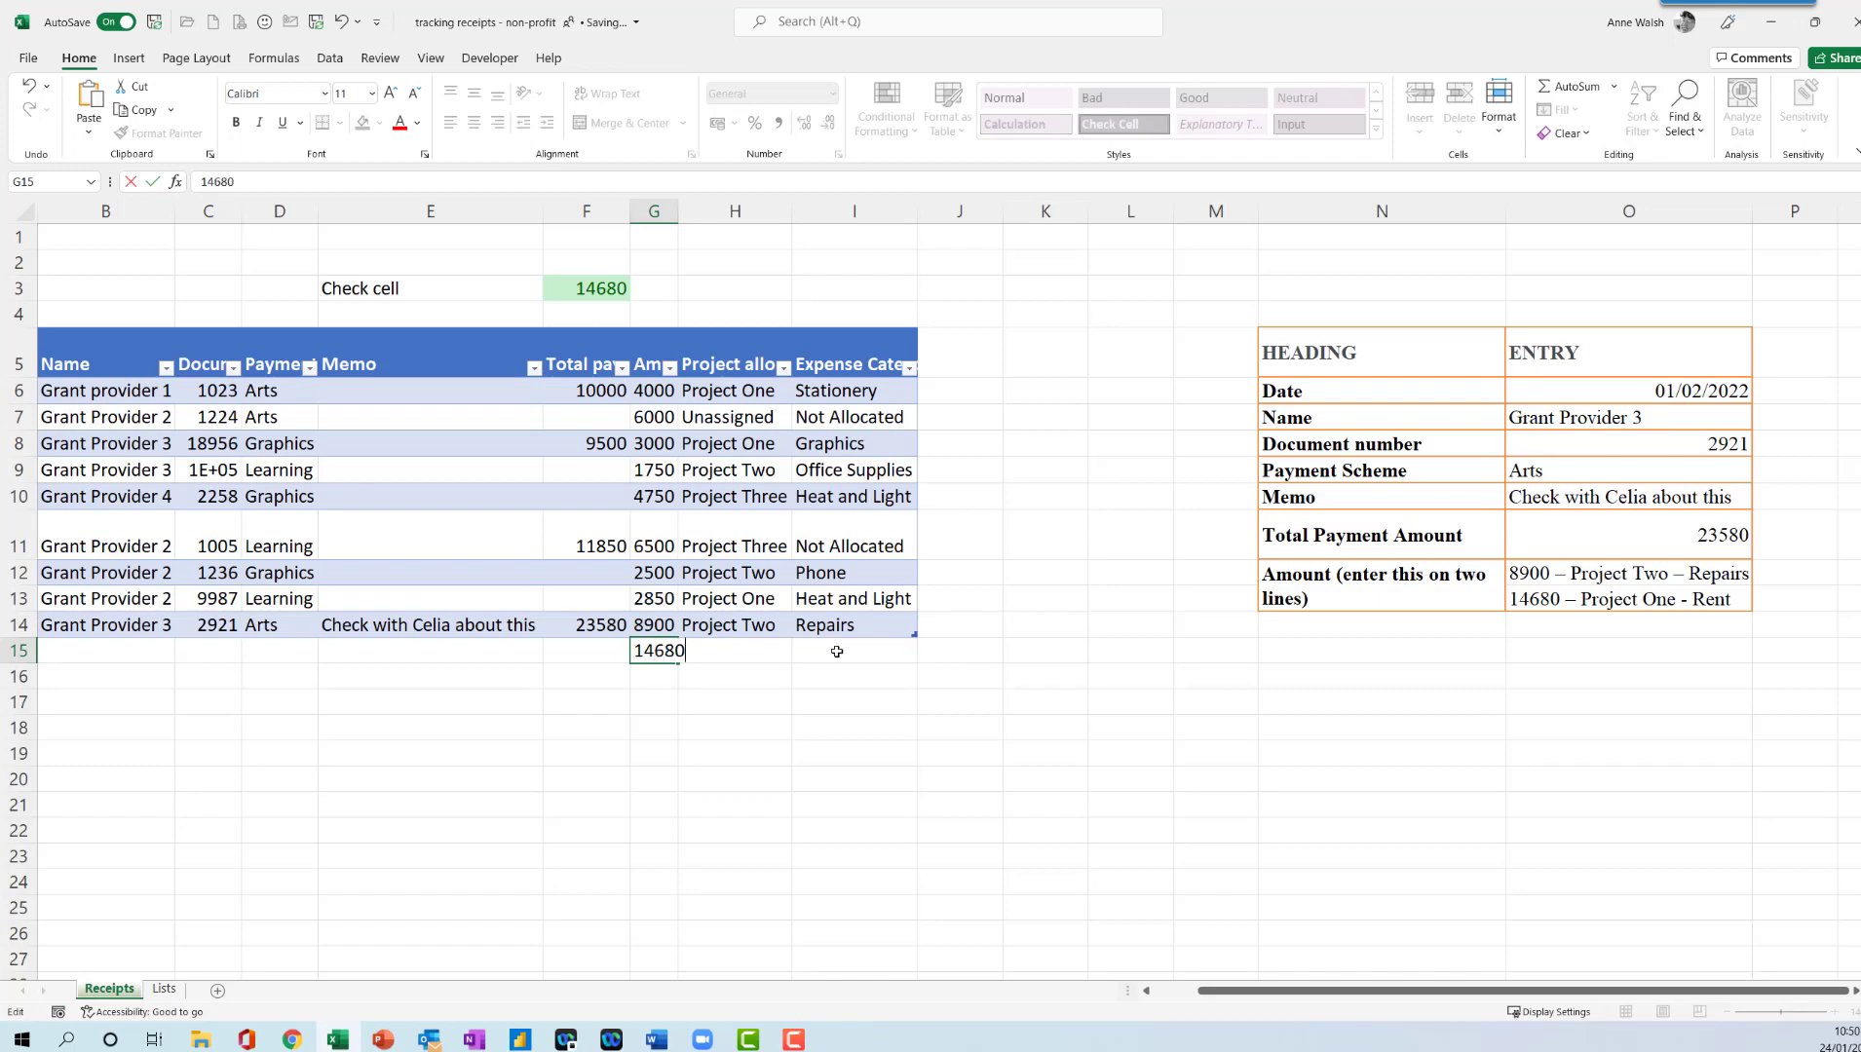
{"action": "key", "text": "Tab"}
{"action": "left_click", "coordinate": [812, 658]}
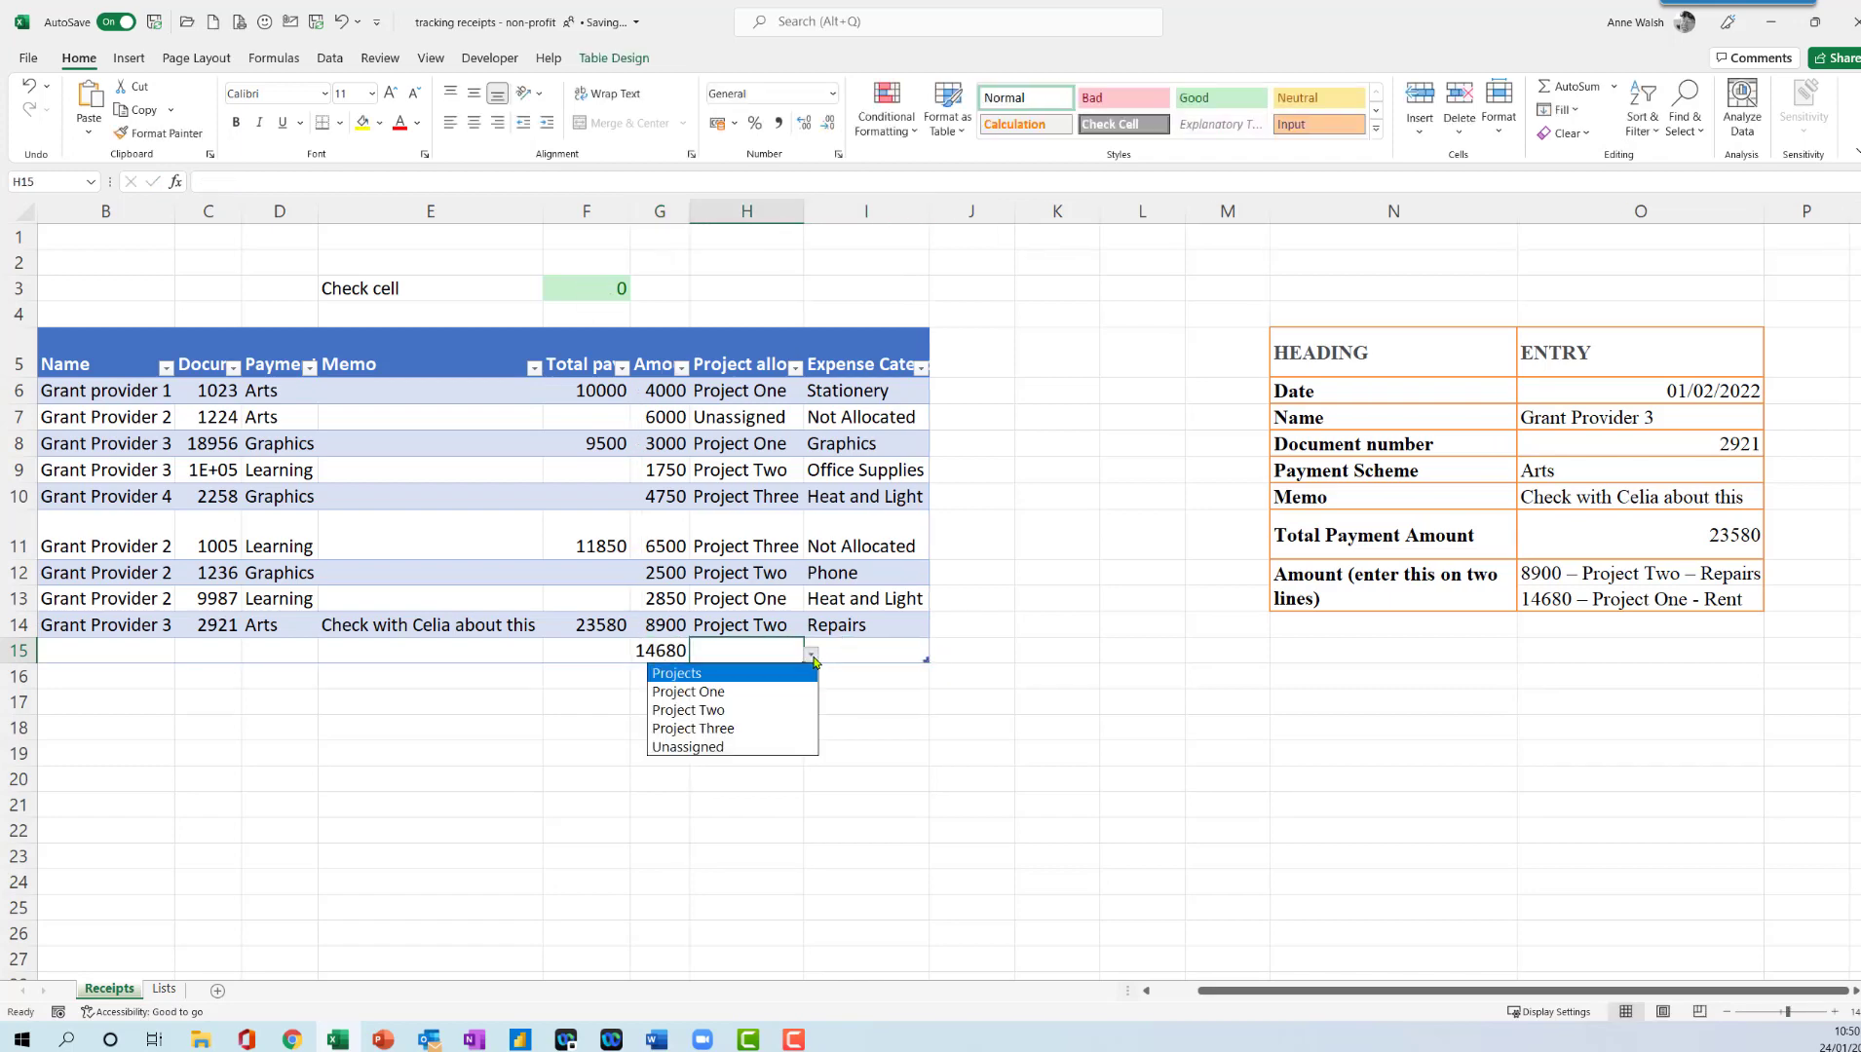
{"action": "left_click", "coordinate": [770, 711]}
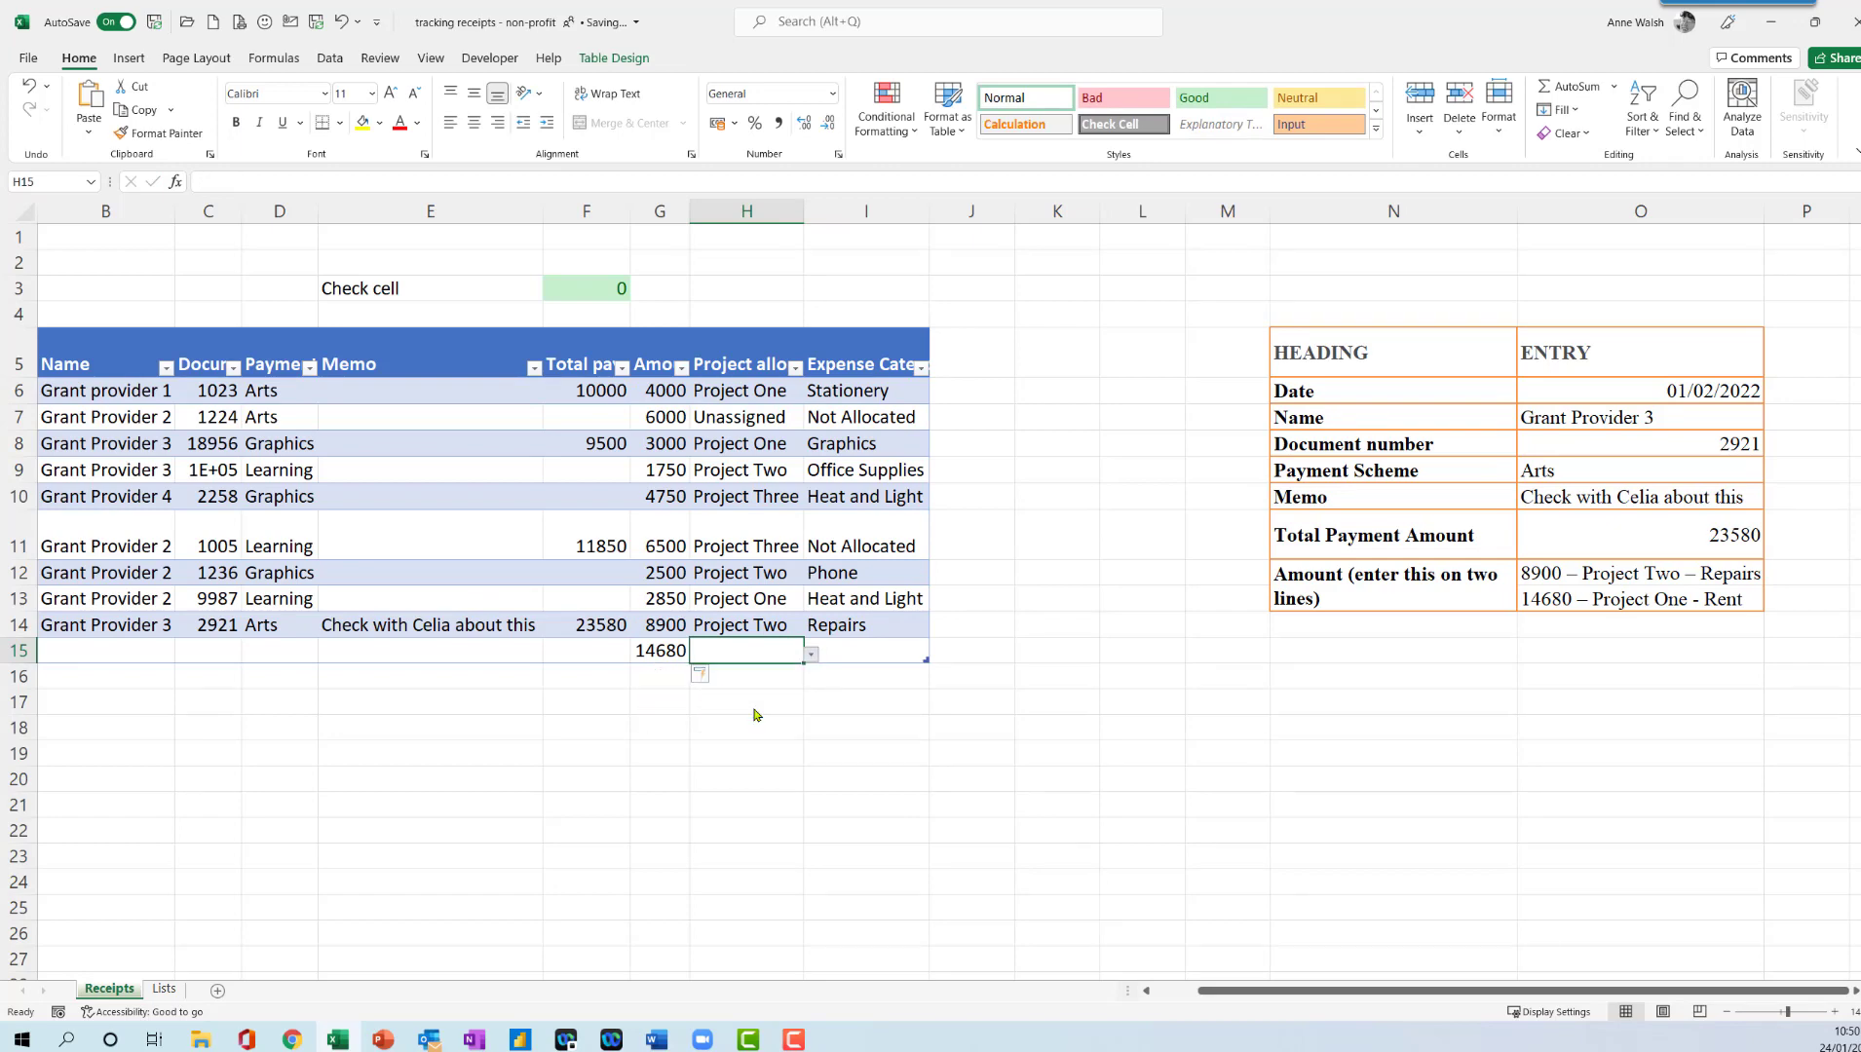
{"action": "left_click", "coordinate": [860, 650]}
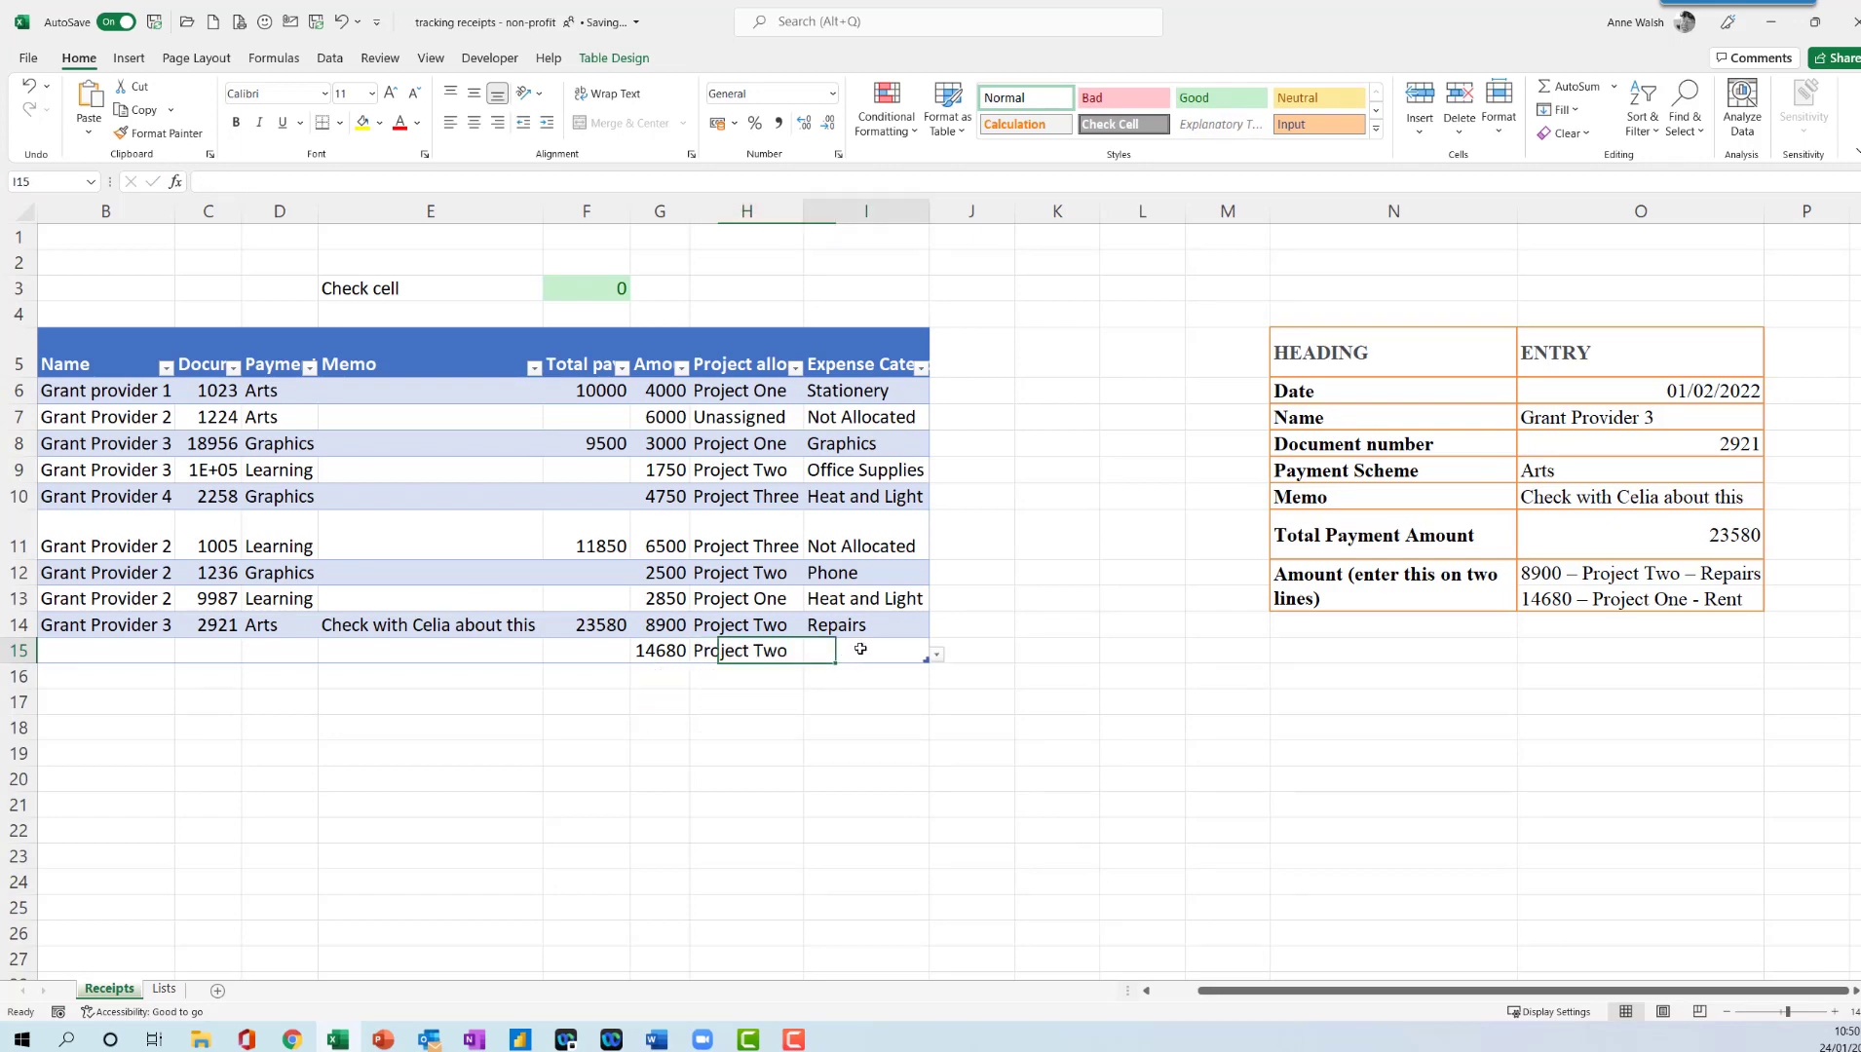
{"action": "left_click", "coordinate": [936, 658]}
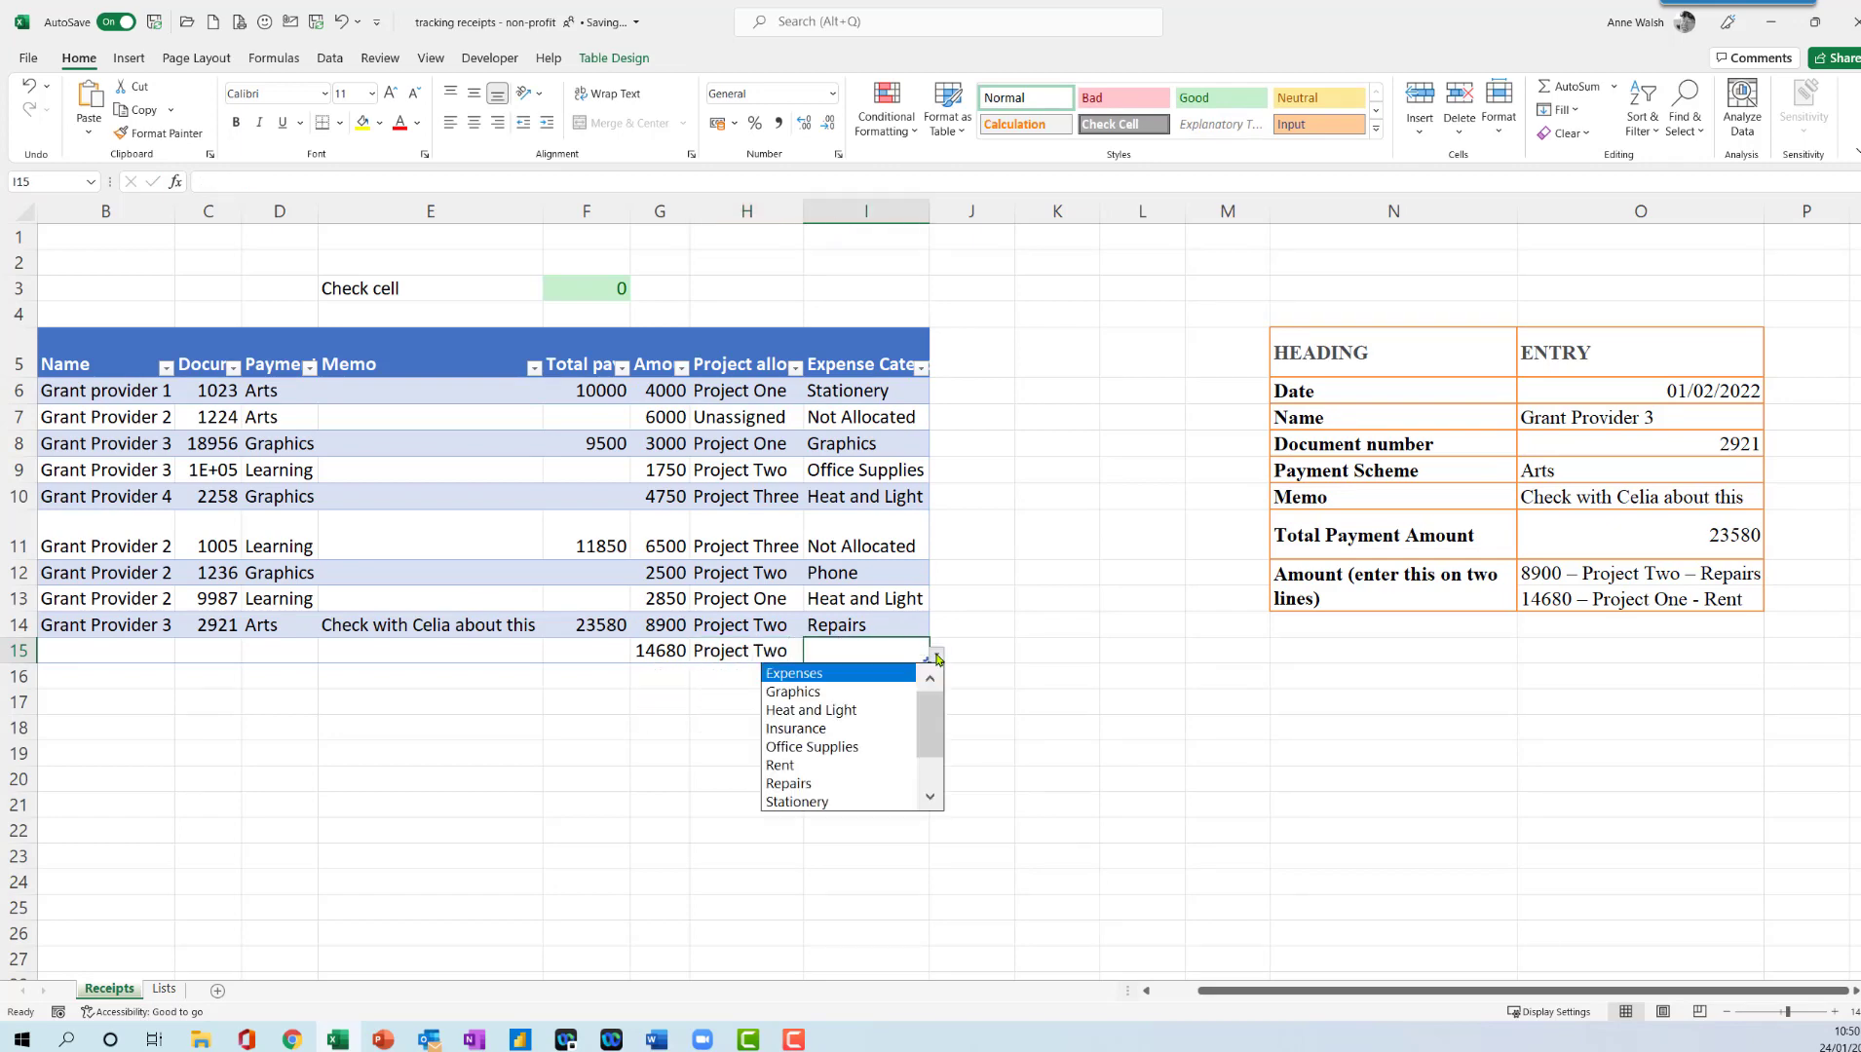
{"action": "left_click", "coordinate": [844, 764]}
- Widen the Document number column so the longest number fits
{"action": "left_click", "coordinate": [853, 599]}
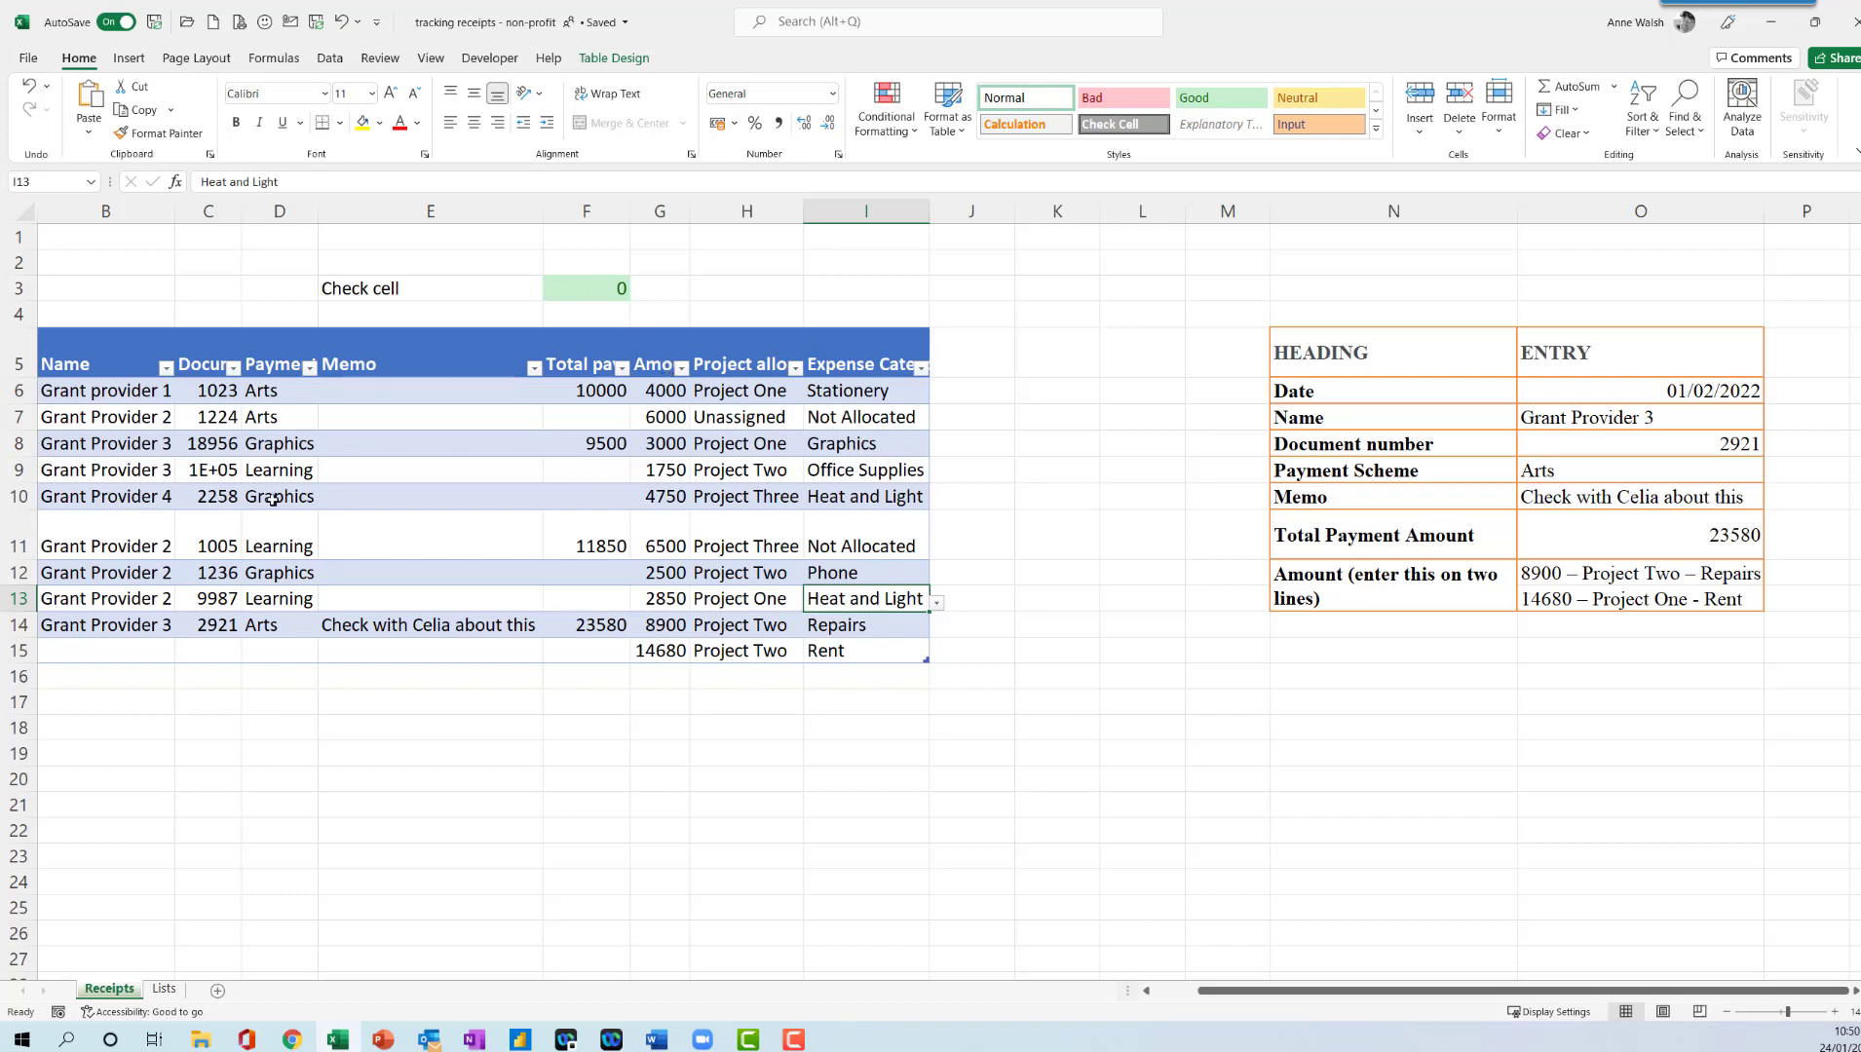
{"action": "left_click_drag", "start_coordinate": [238, 217], "coordinate": [284, 217]}
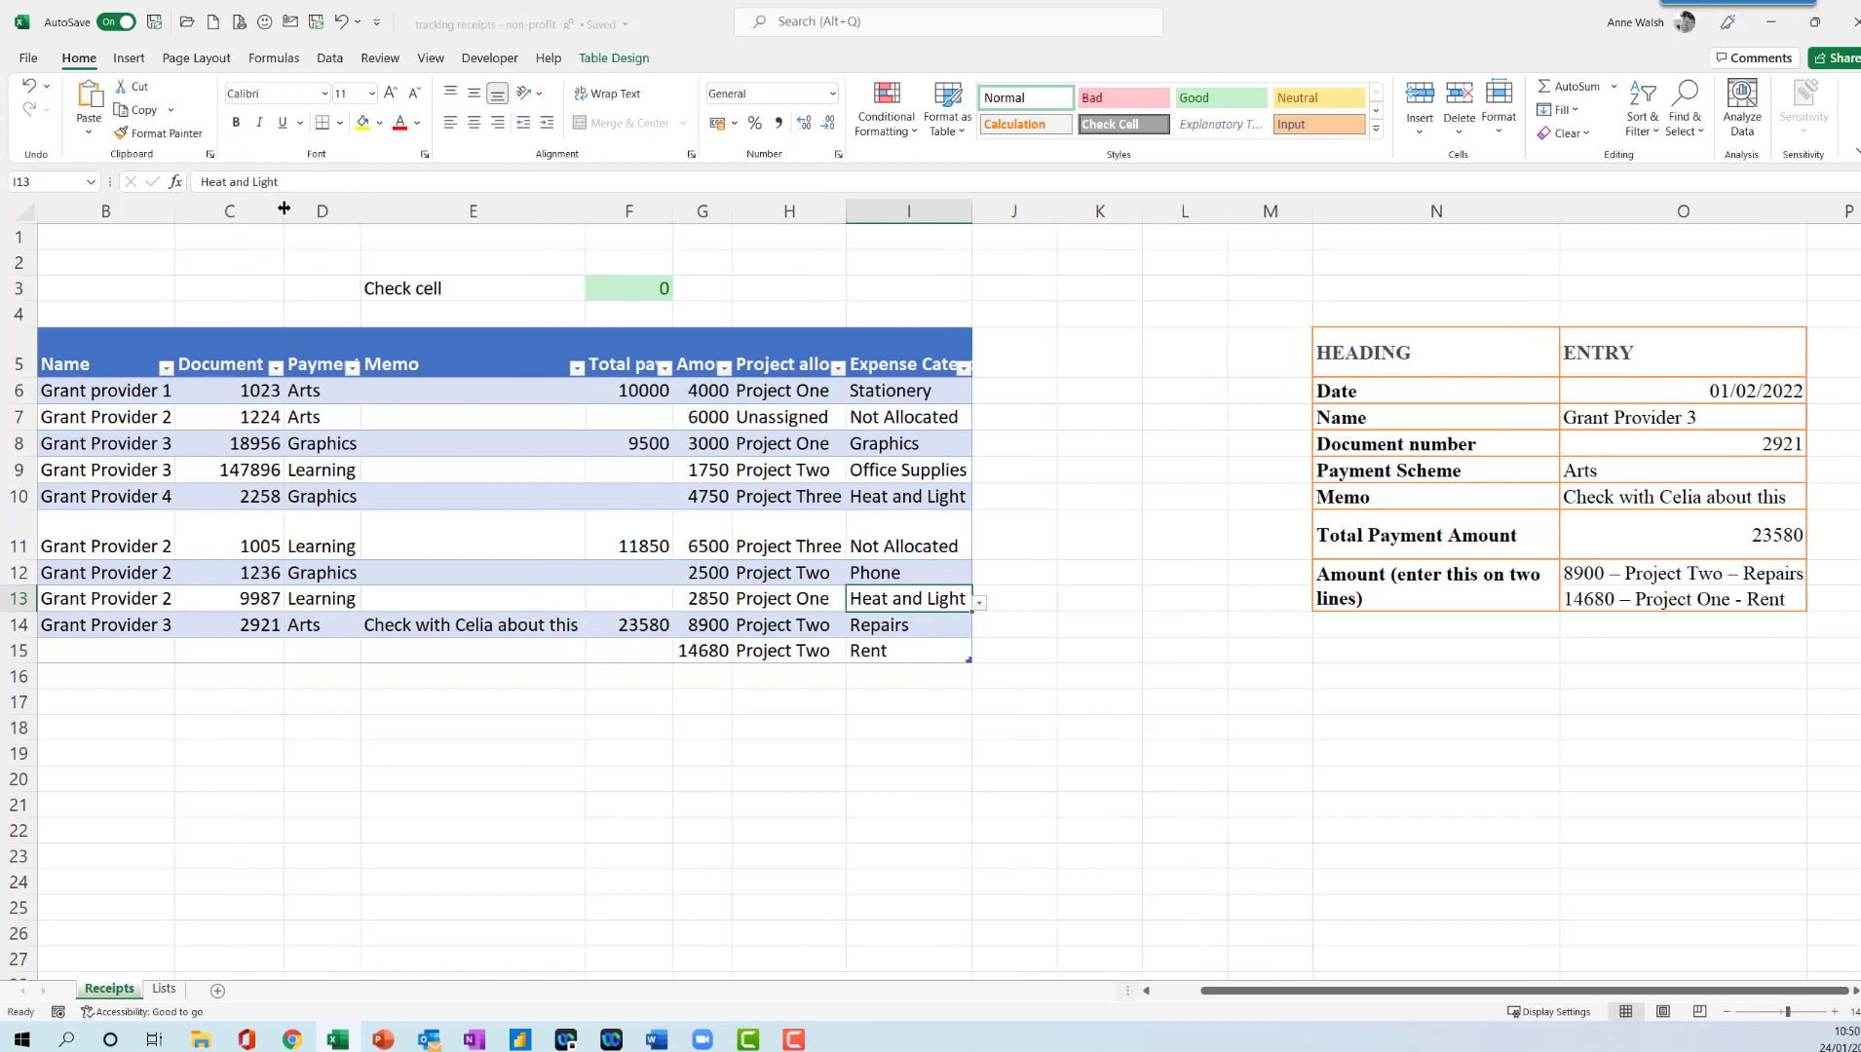
- Create a PivotTable from the Receipts table on a new worksheet
{"action": "left_click", "coordinate": [187, 502]}
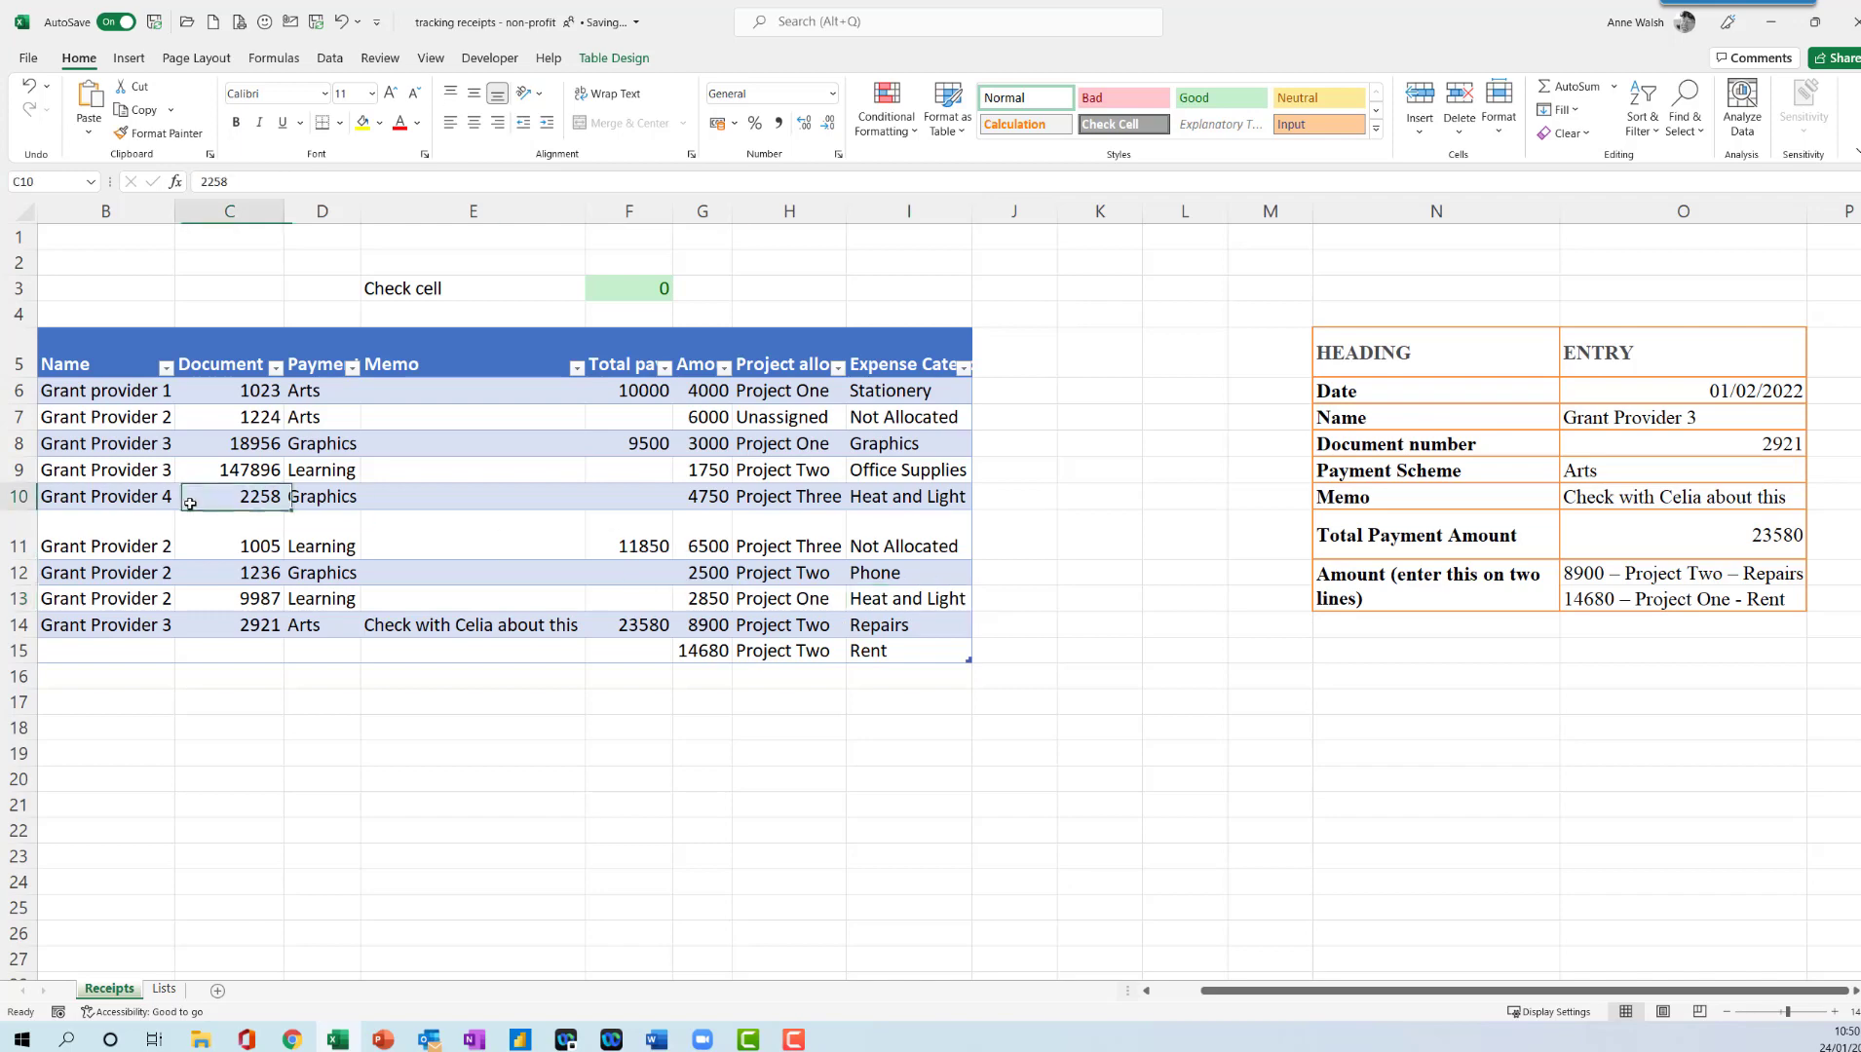
{"action": "left_click", "coordinate": [606, 60]}
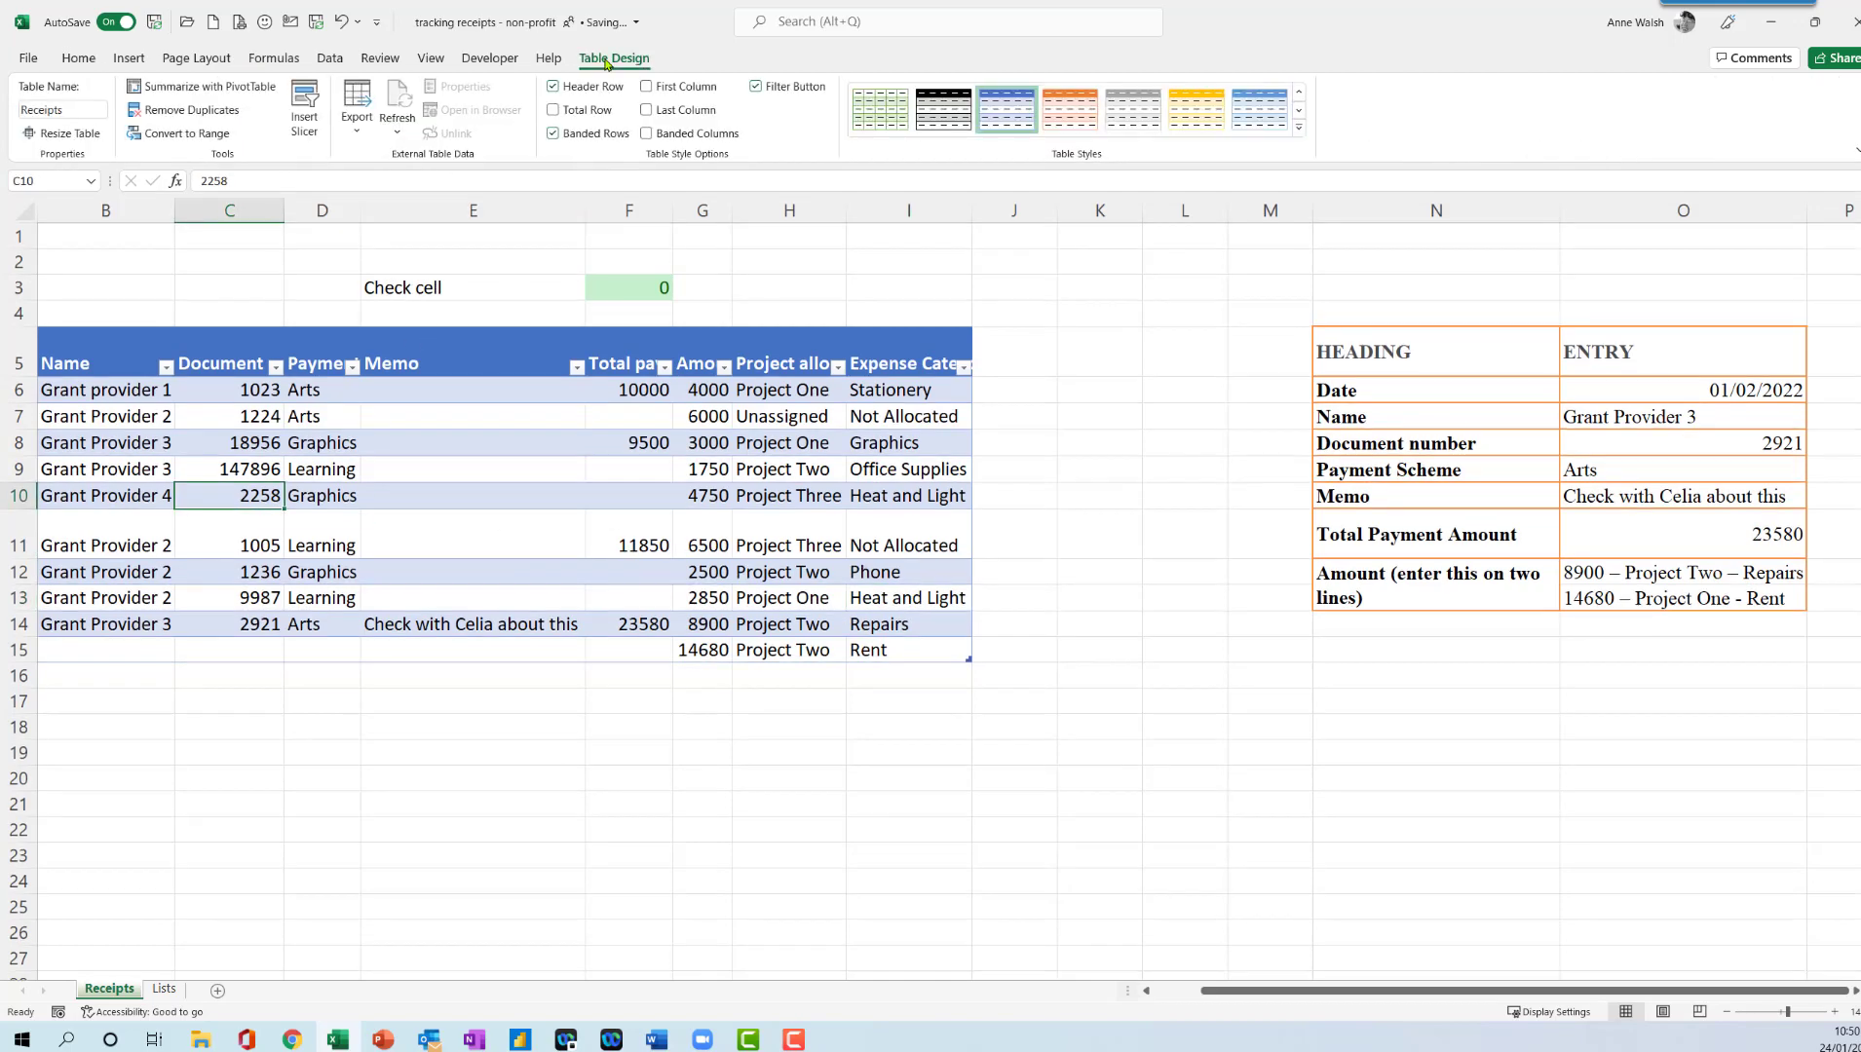
{"action": "left_click", "coordinate": [209, 87]}
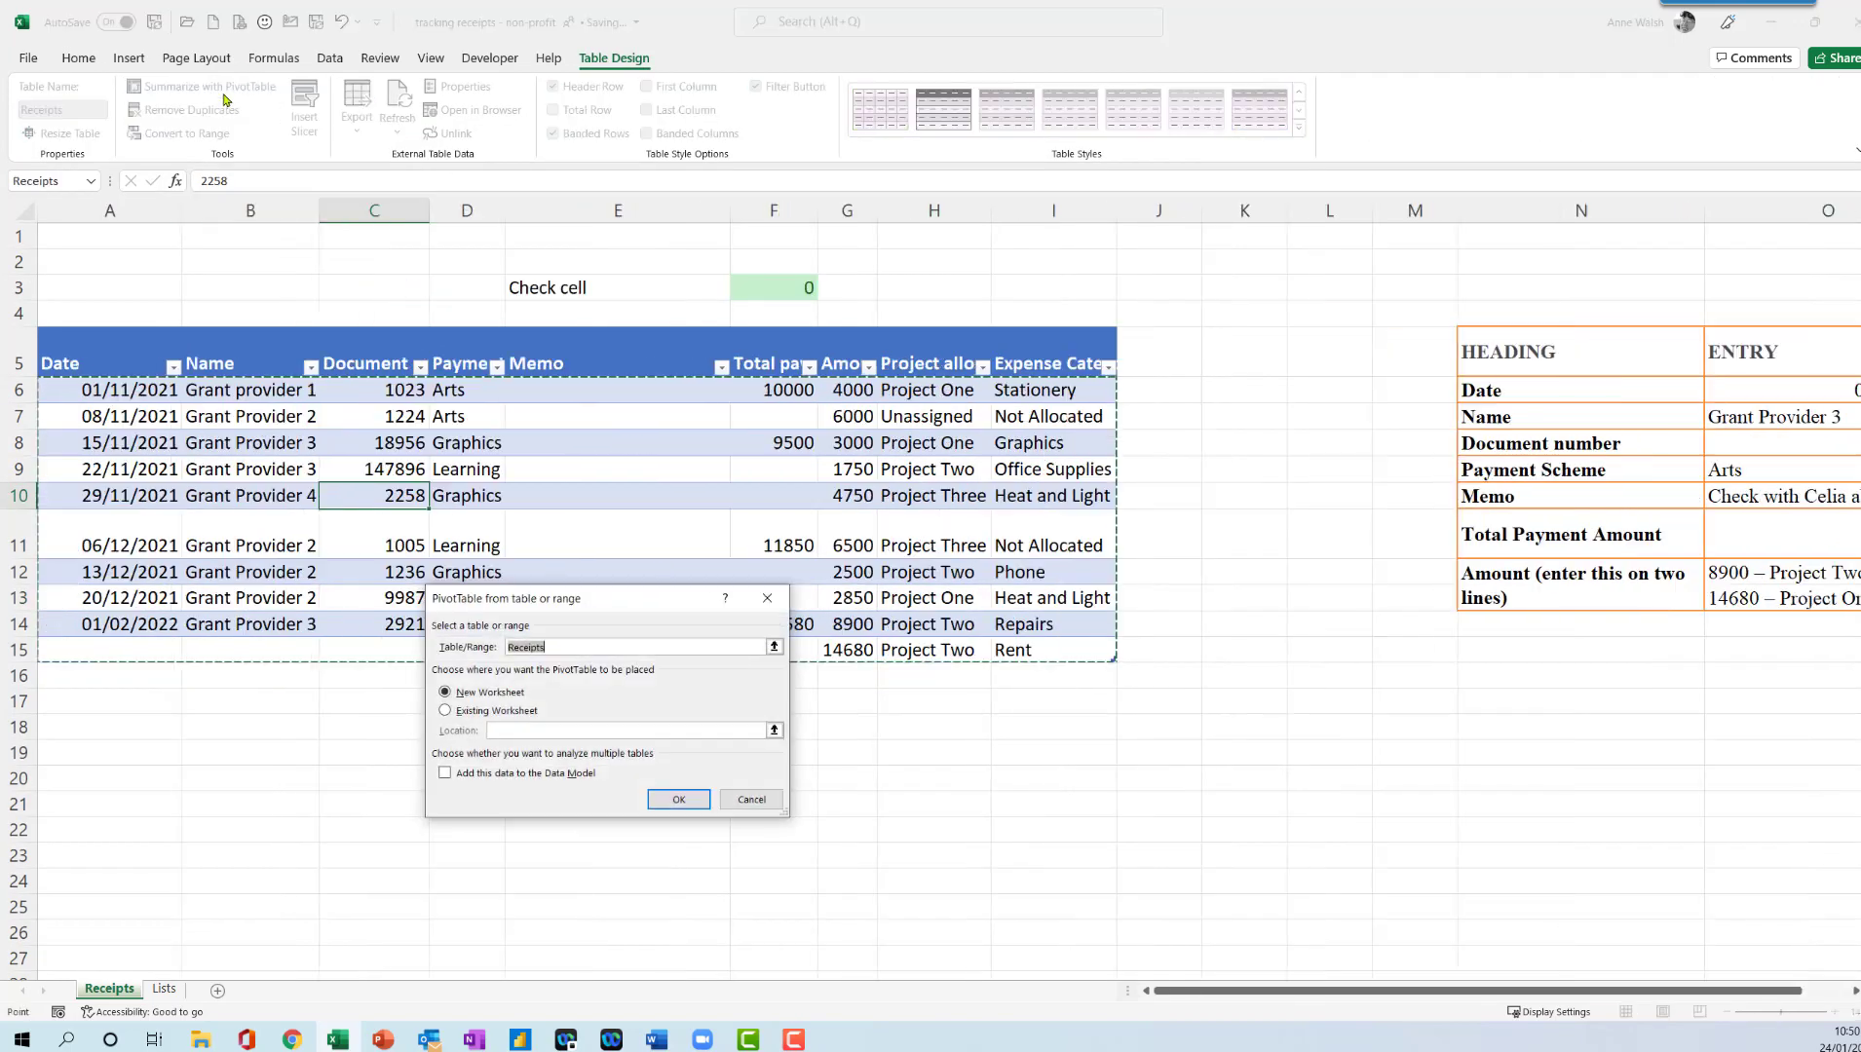
{"action": "left_click", "coordinate": [676, 801]}
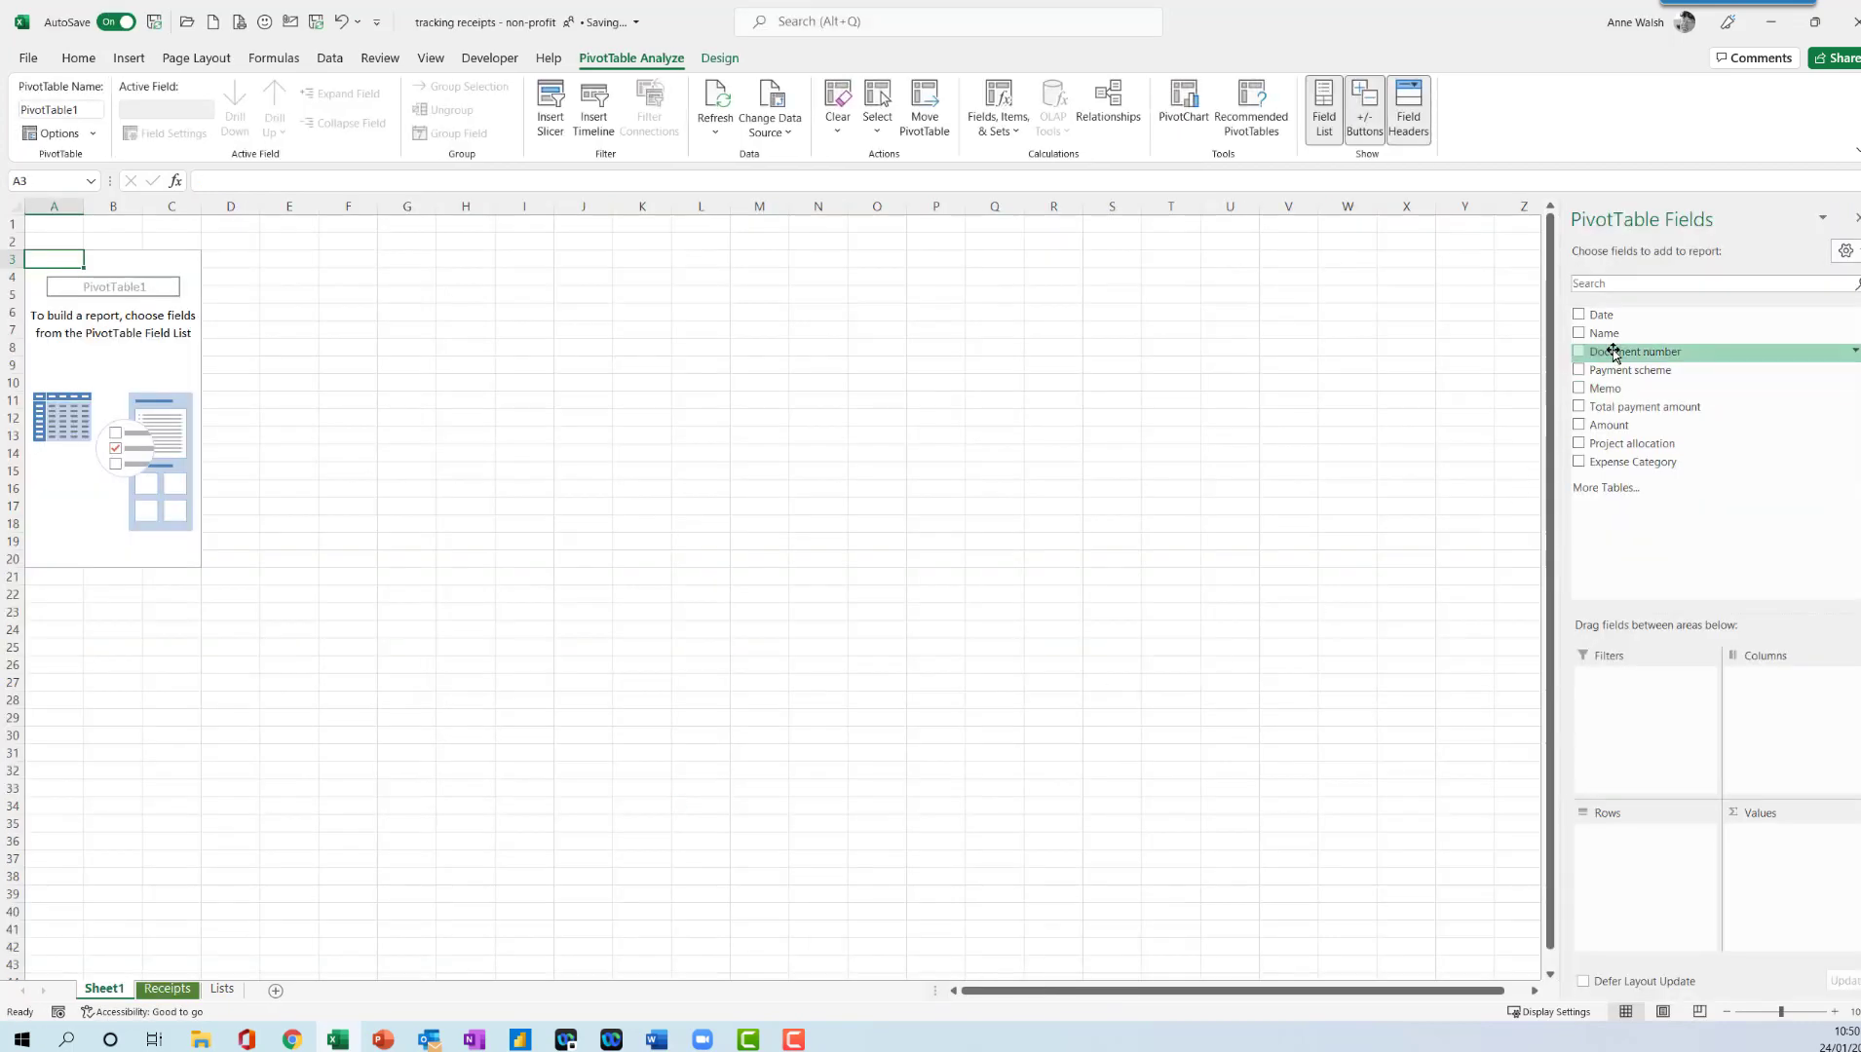
- Lay out the PivotTable with Name as rows, Date as columns and Total payment amount as summed values
{"action": "left_click_drag", "start_coordinate": [1606, 333], "coordinate": [1624, 850]}
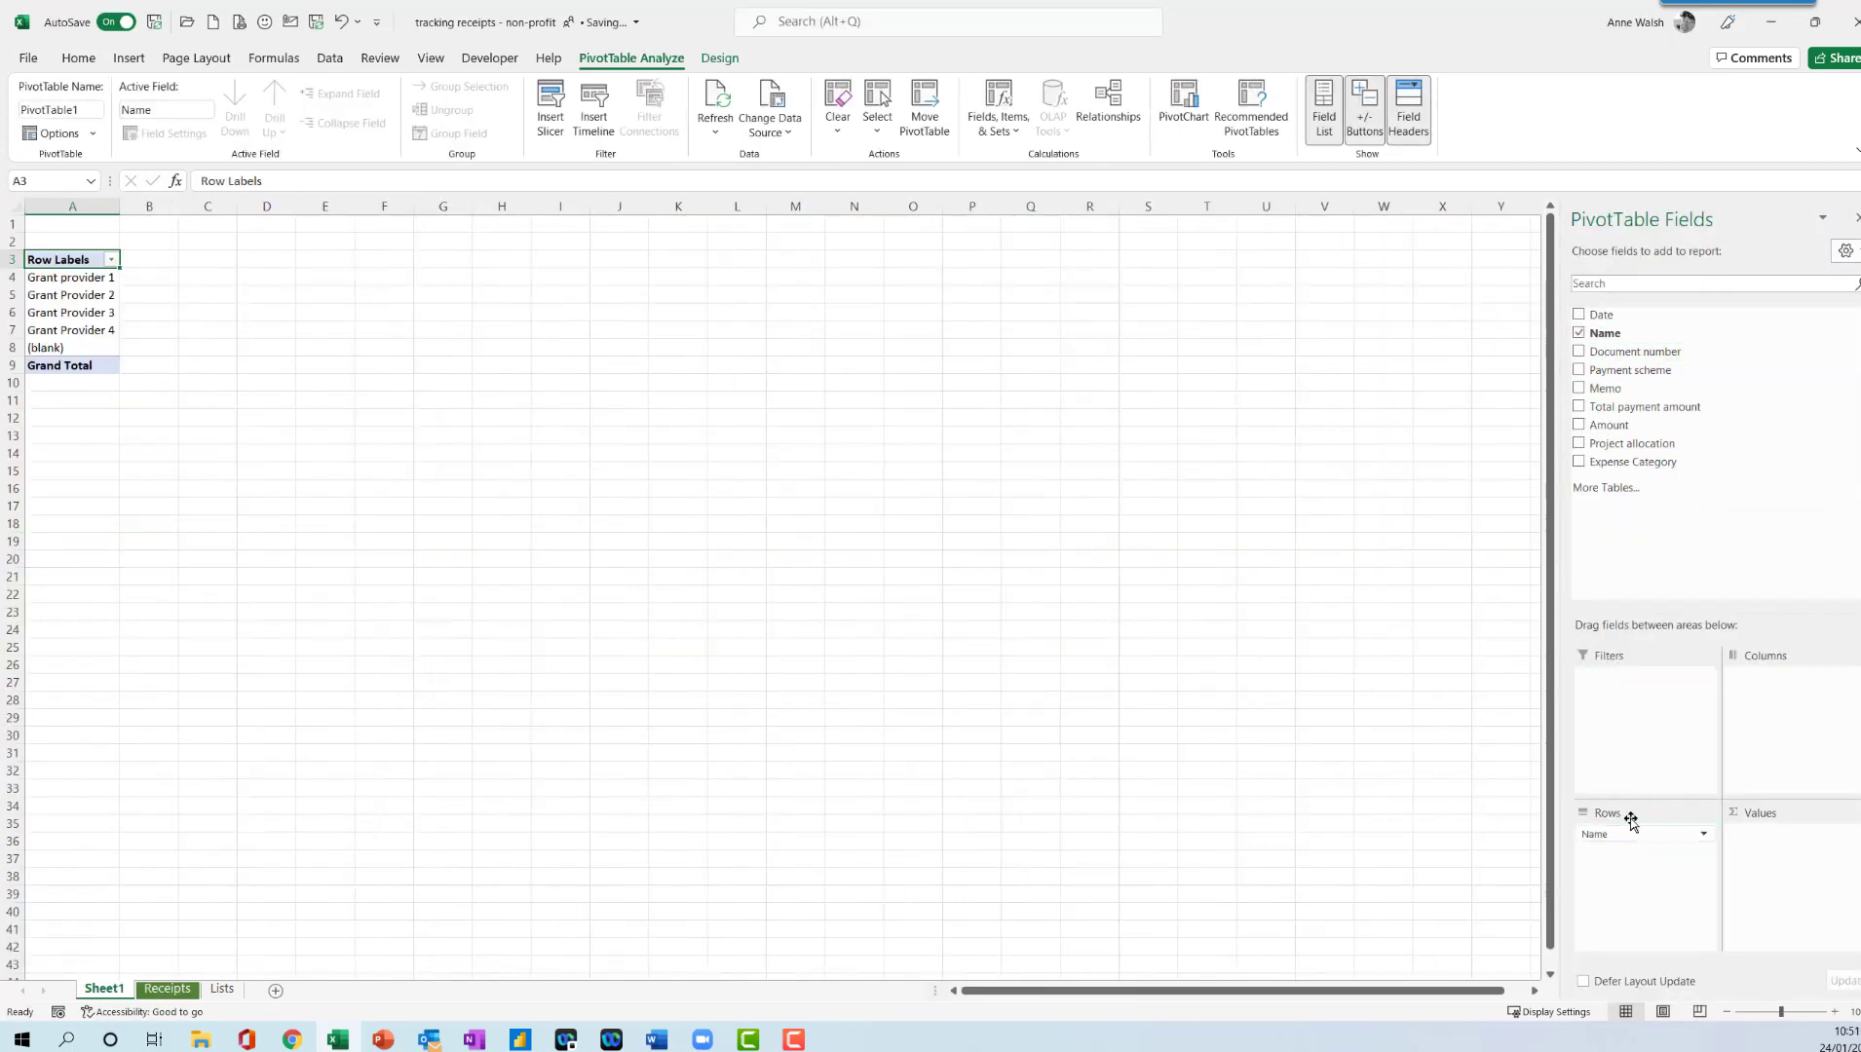
{"action": "left_click_drag", "start_coordinate": [1598, 314], "coordinate": [1786, 673]}
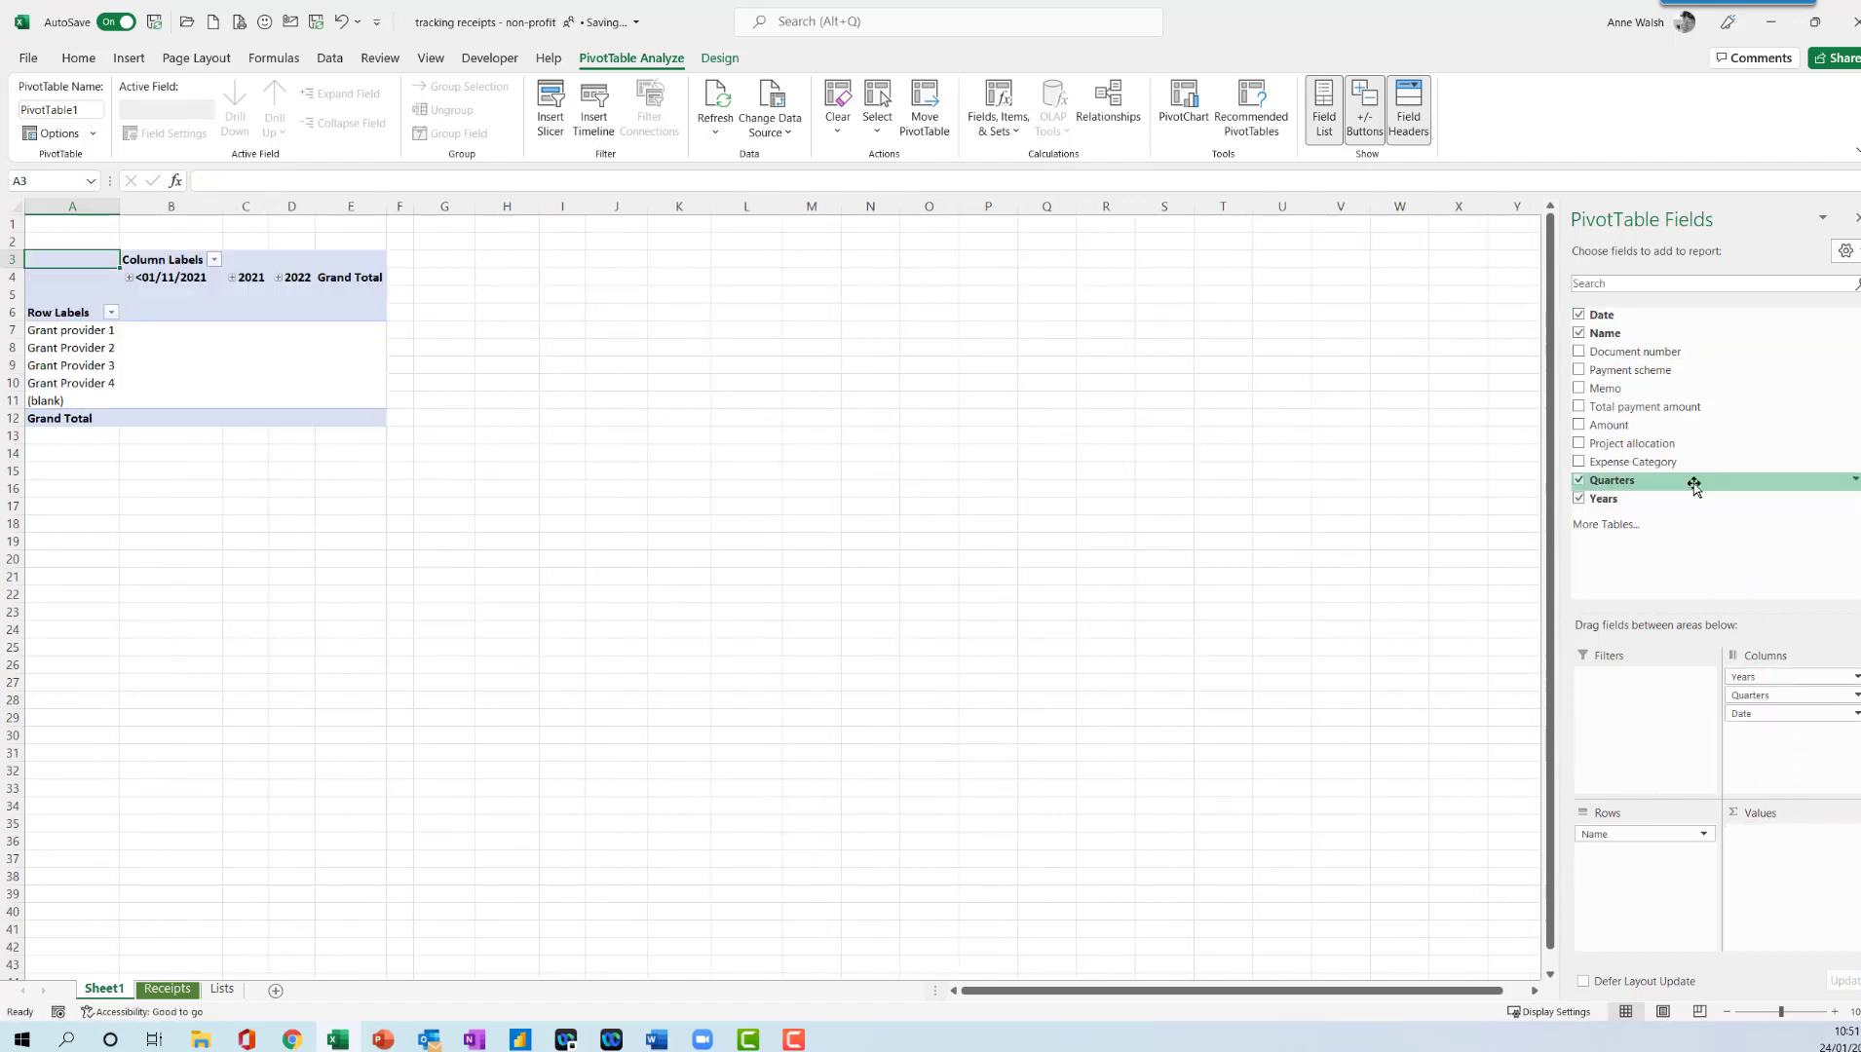
{"action": "left_click_drag", "start_coordinate": [1622, 410], "coordinate": [1779, 843]}
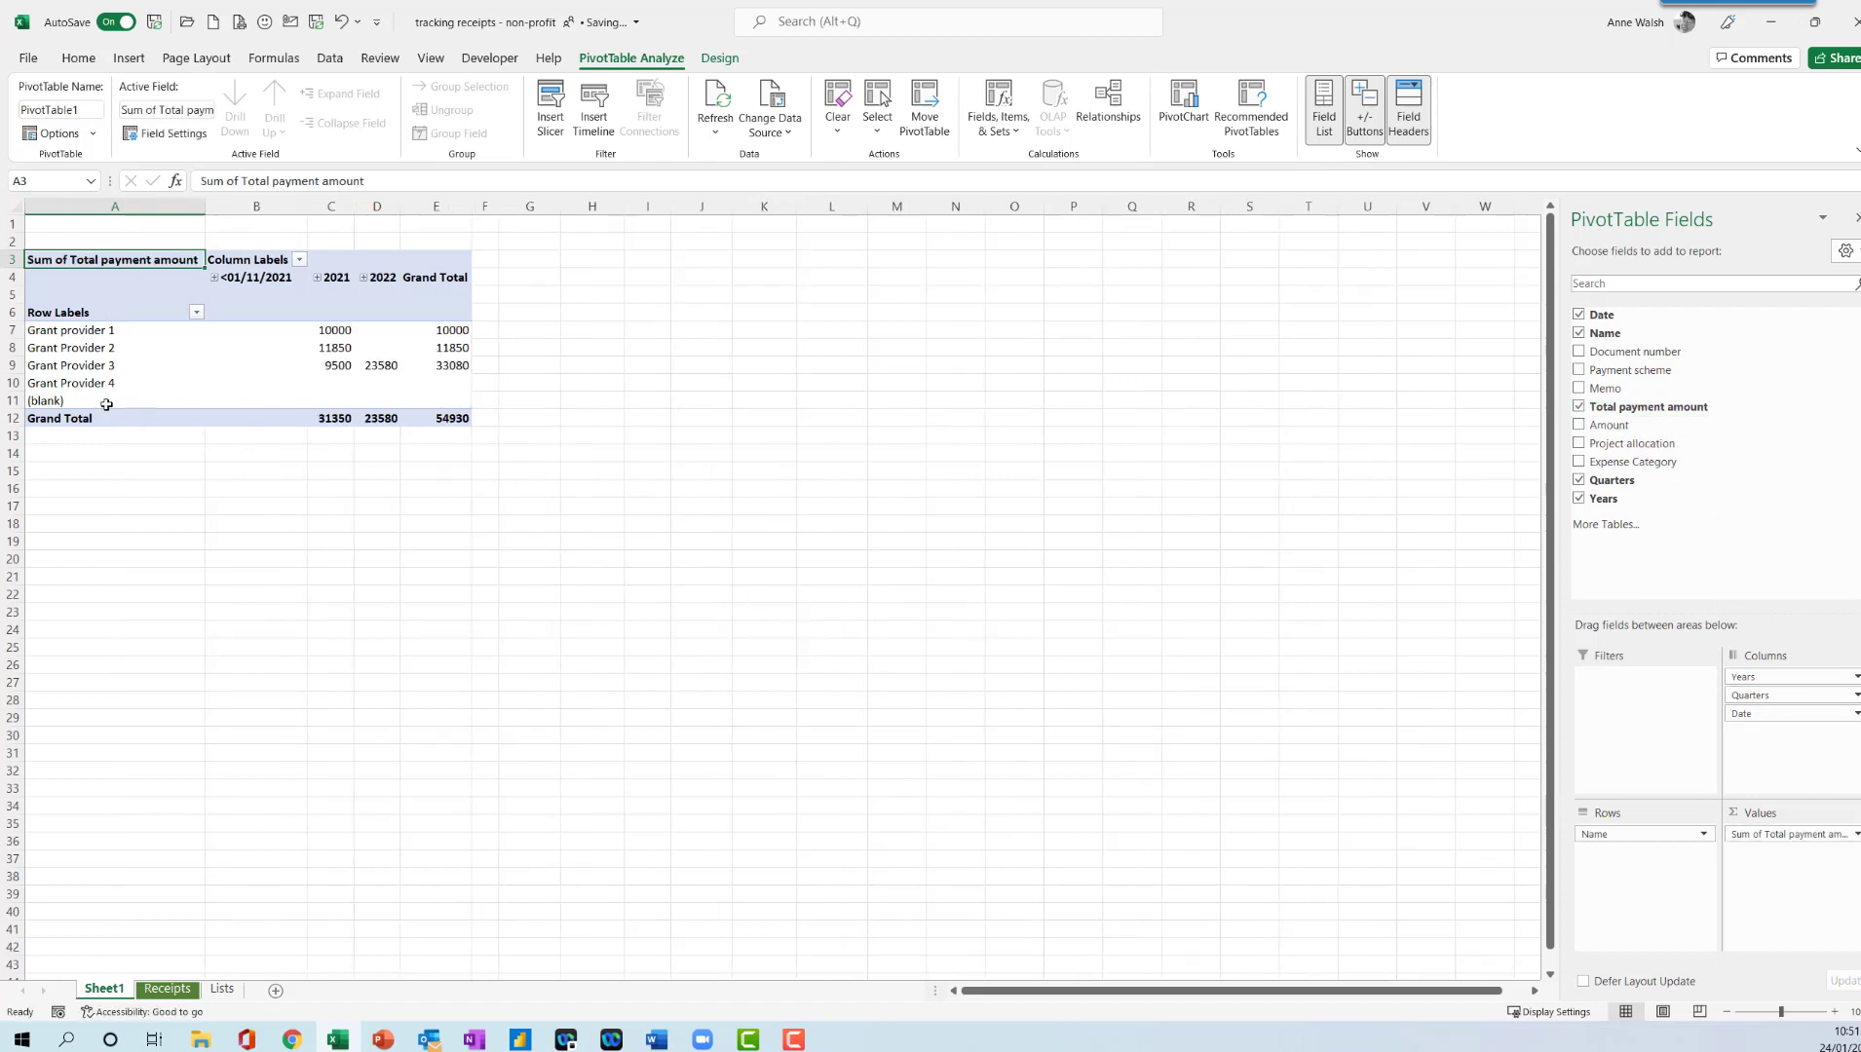
- On the Receipts sheet, set the missing name in B15 to Grant Provider 3
{"action": "left_click", "coordinate": [167, 989]}
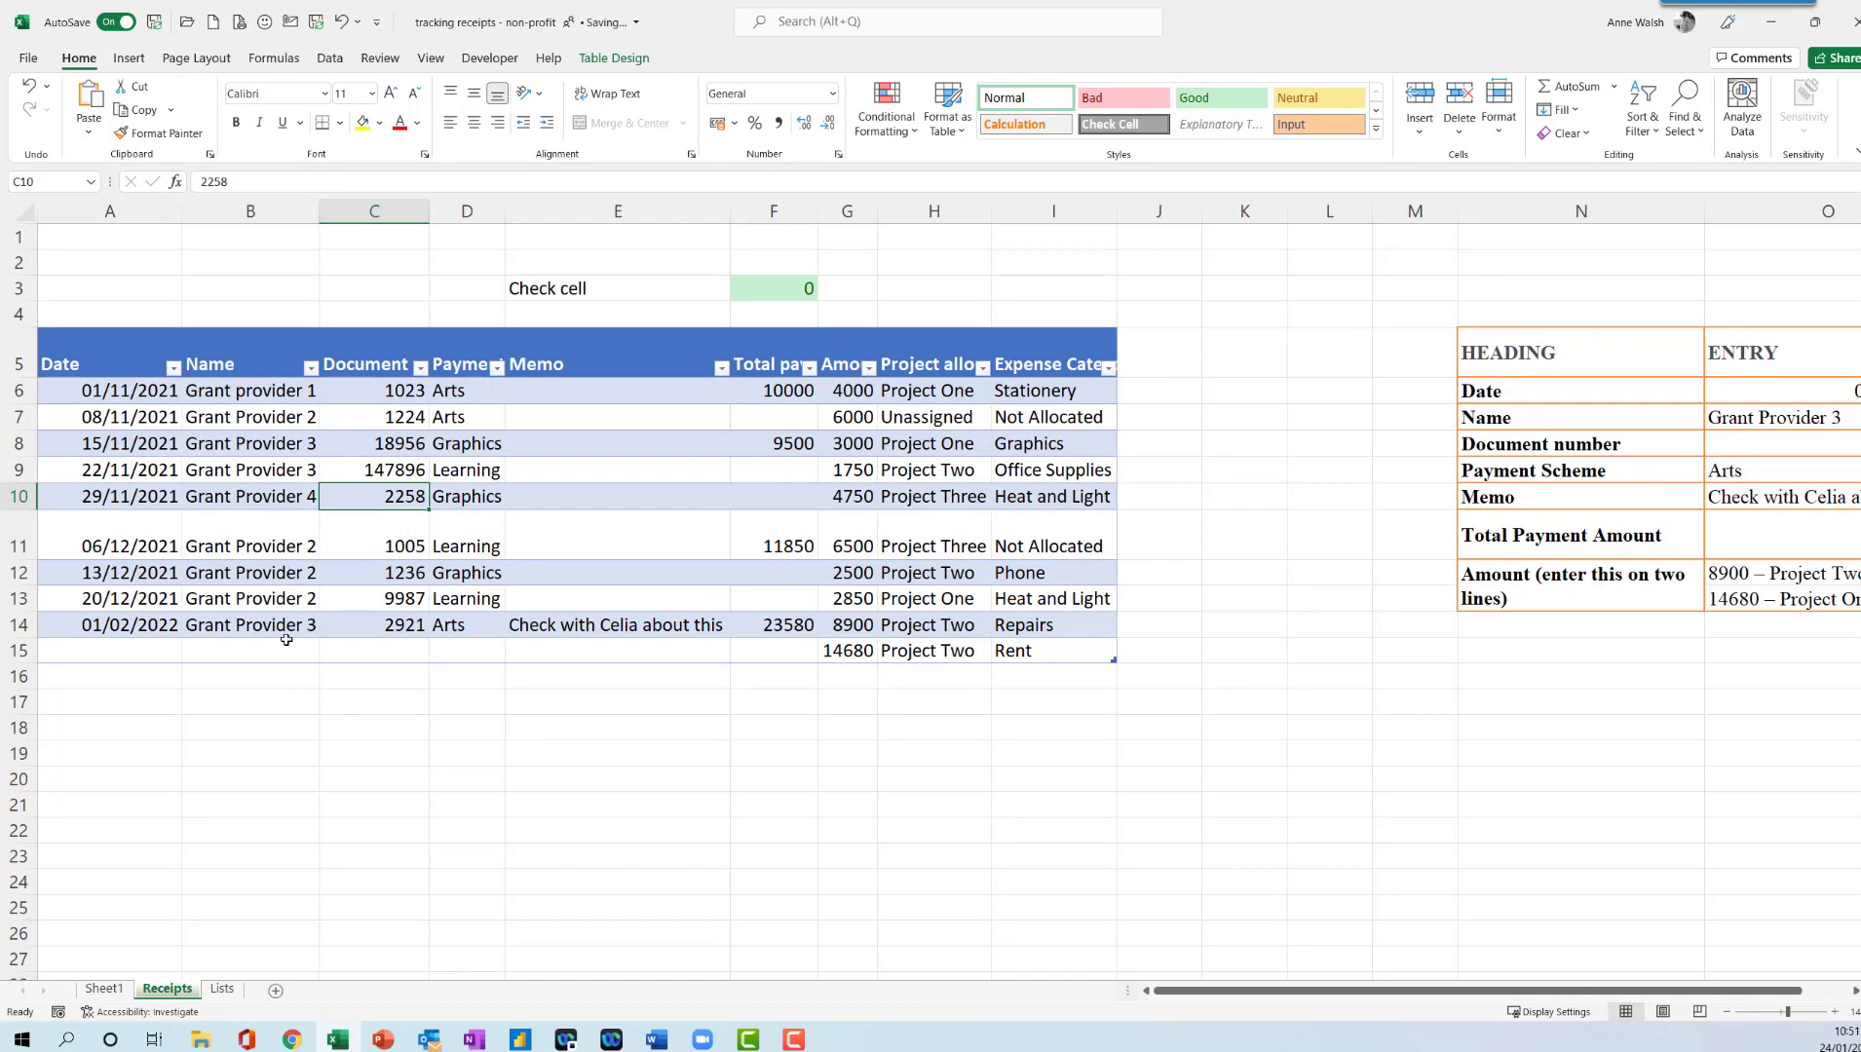
{"action": "left_click", "coordinate": [250, 647]}
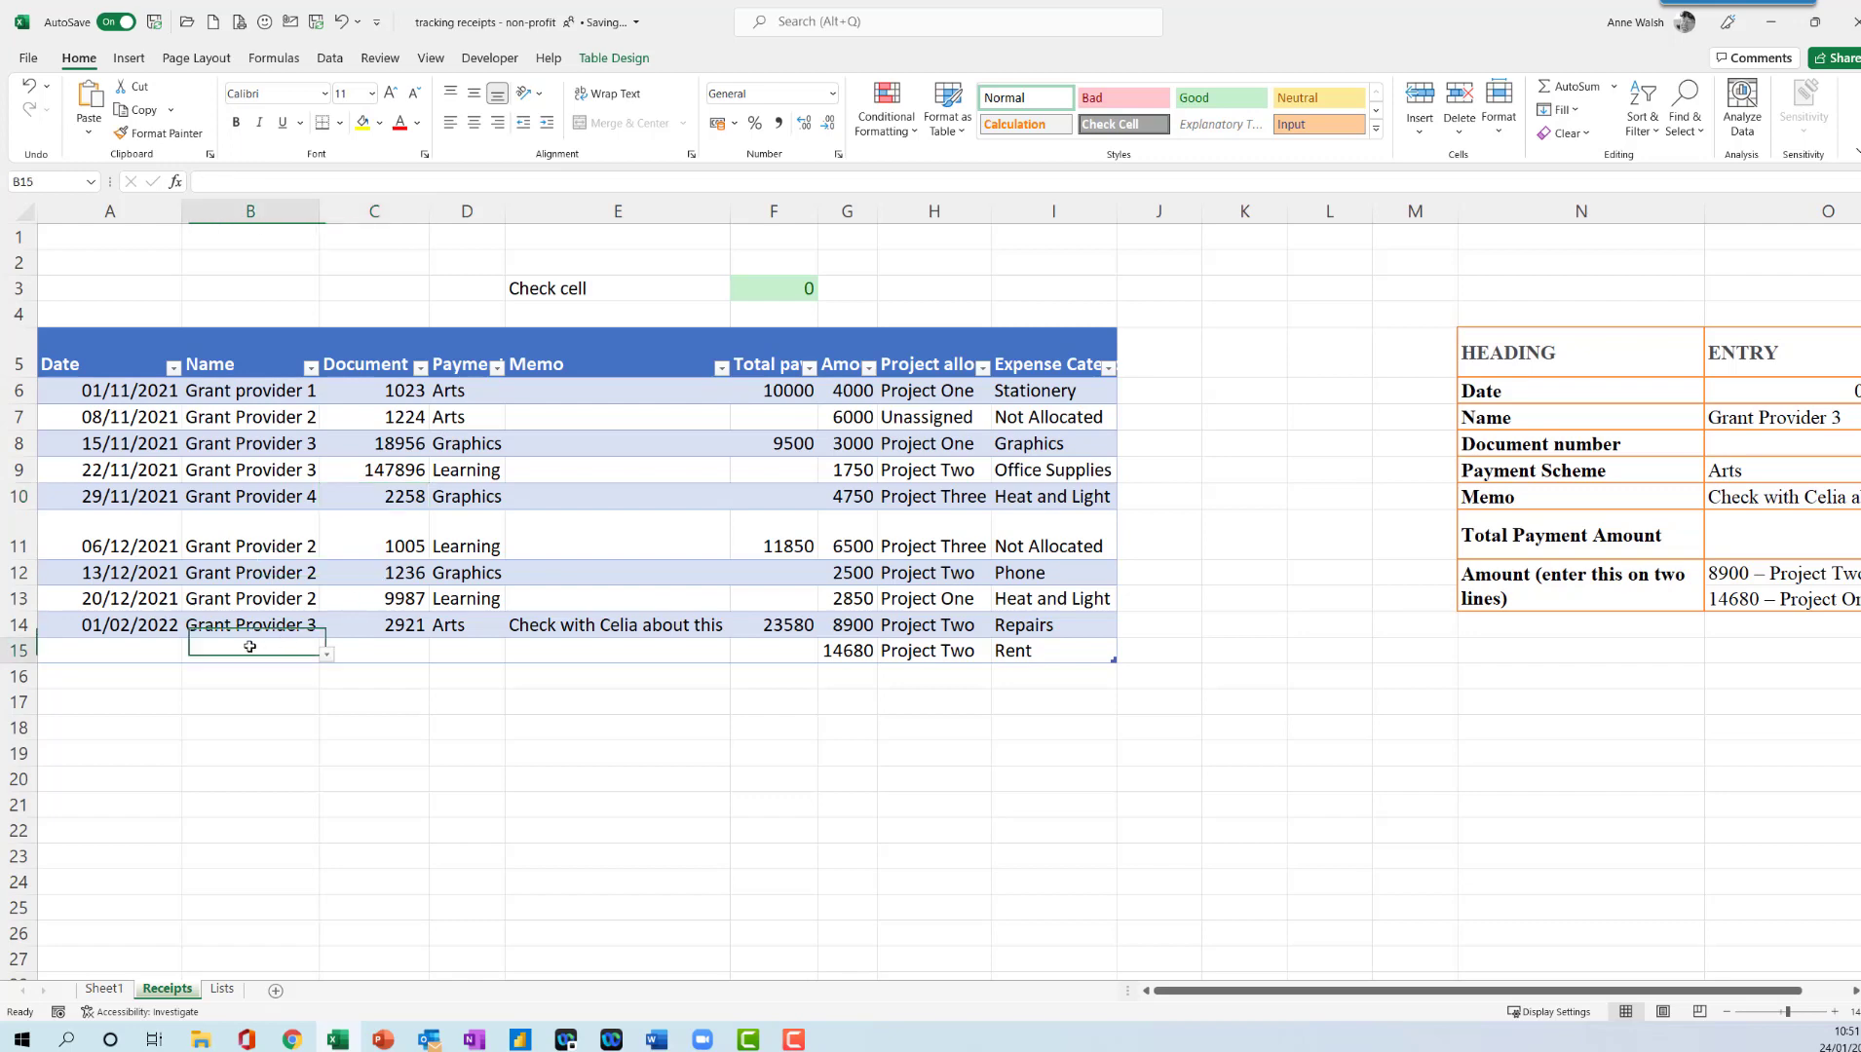
{"action": "left_click", "coordinate": [326, 657]}
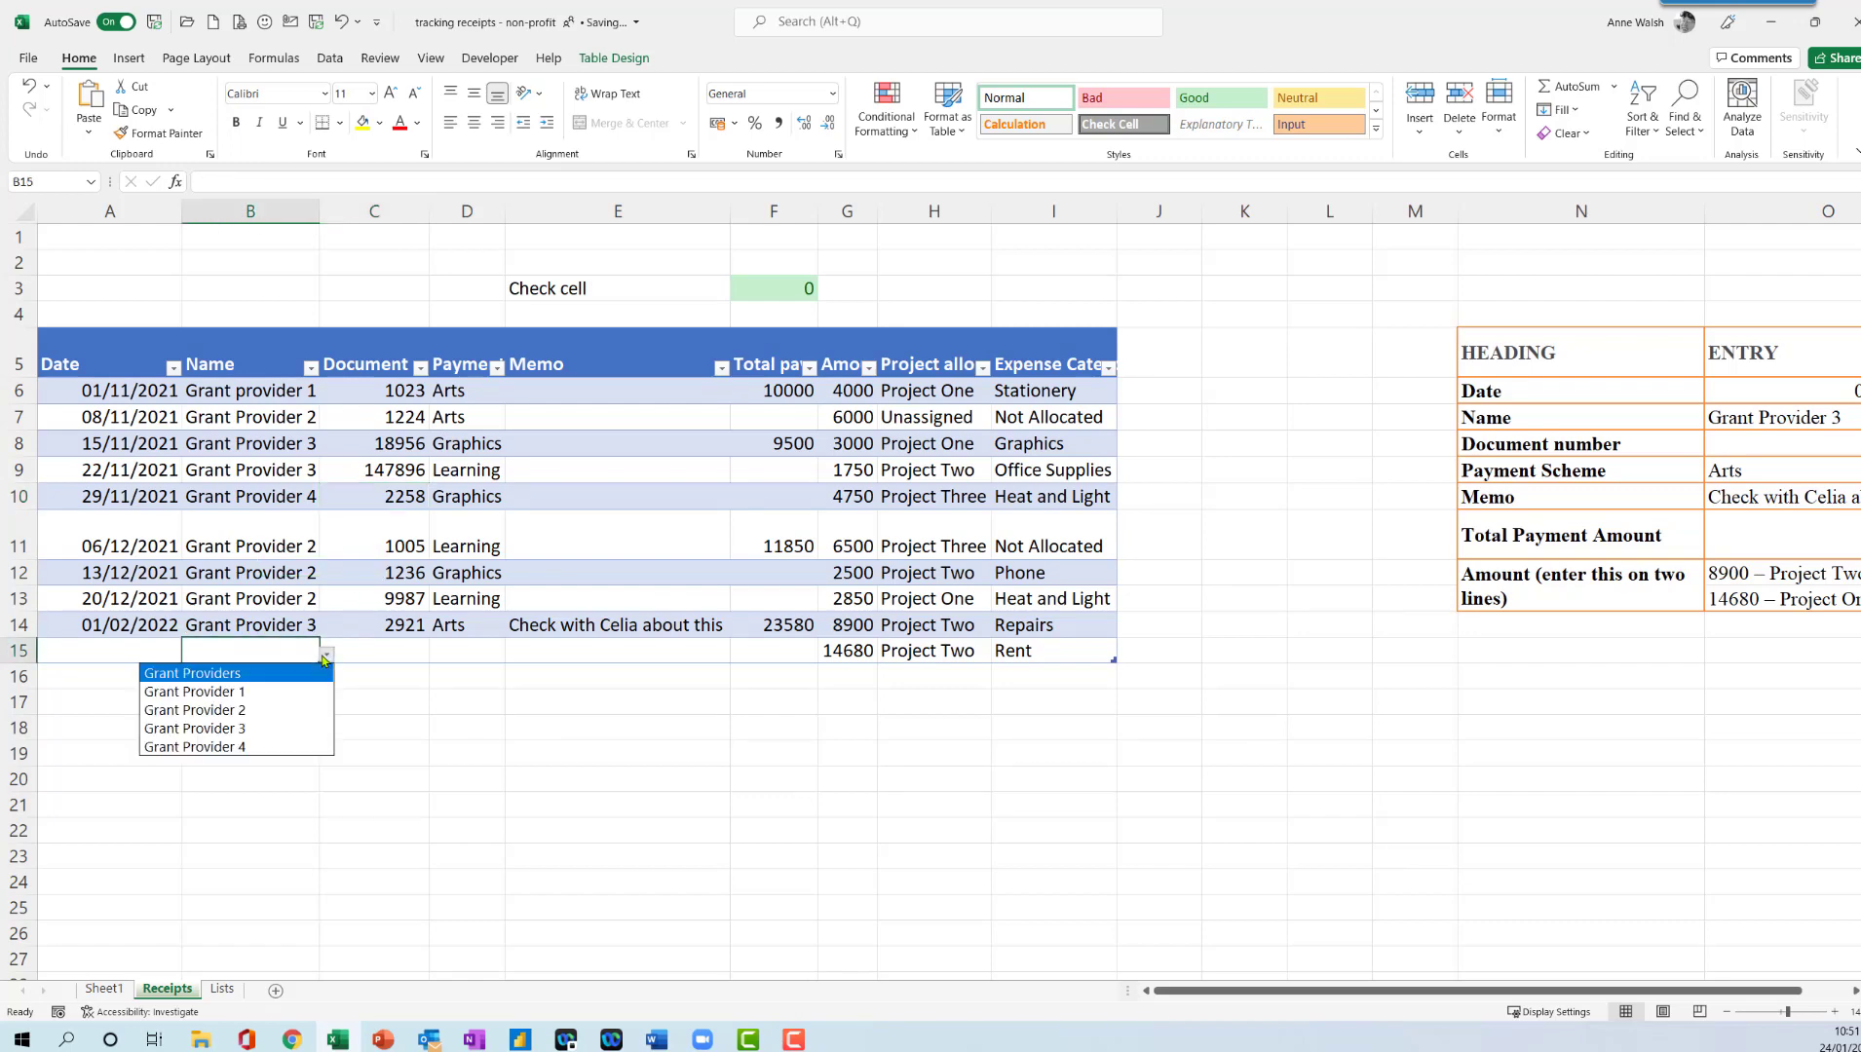
{"action": "left_click", "coordinate": [293, 729]}
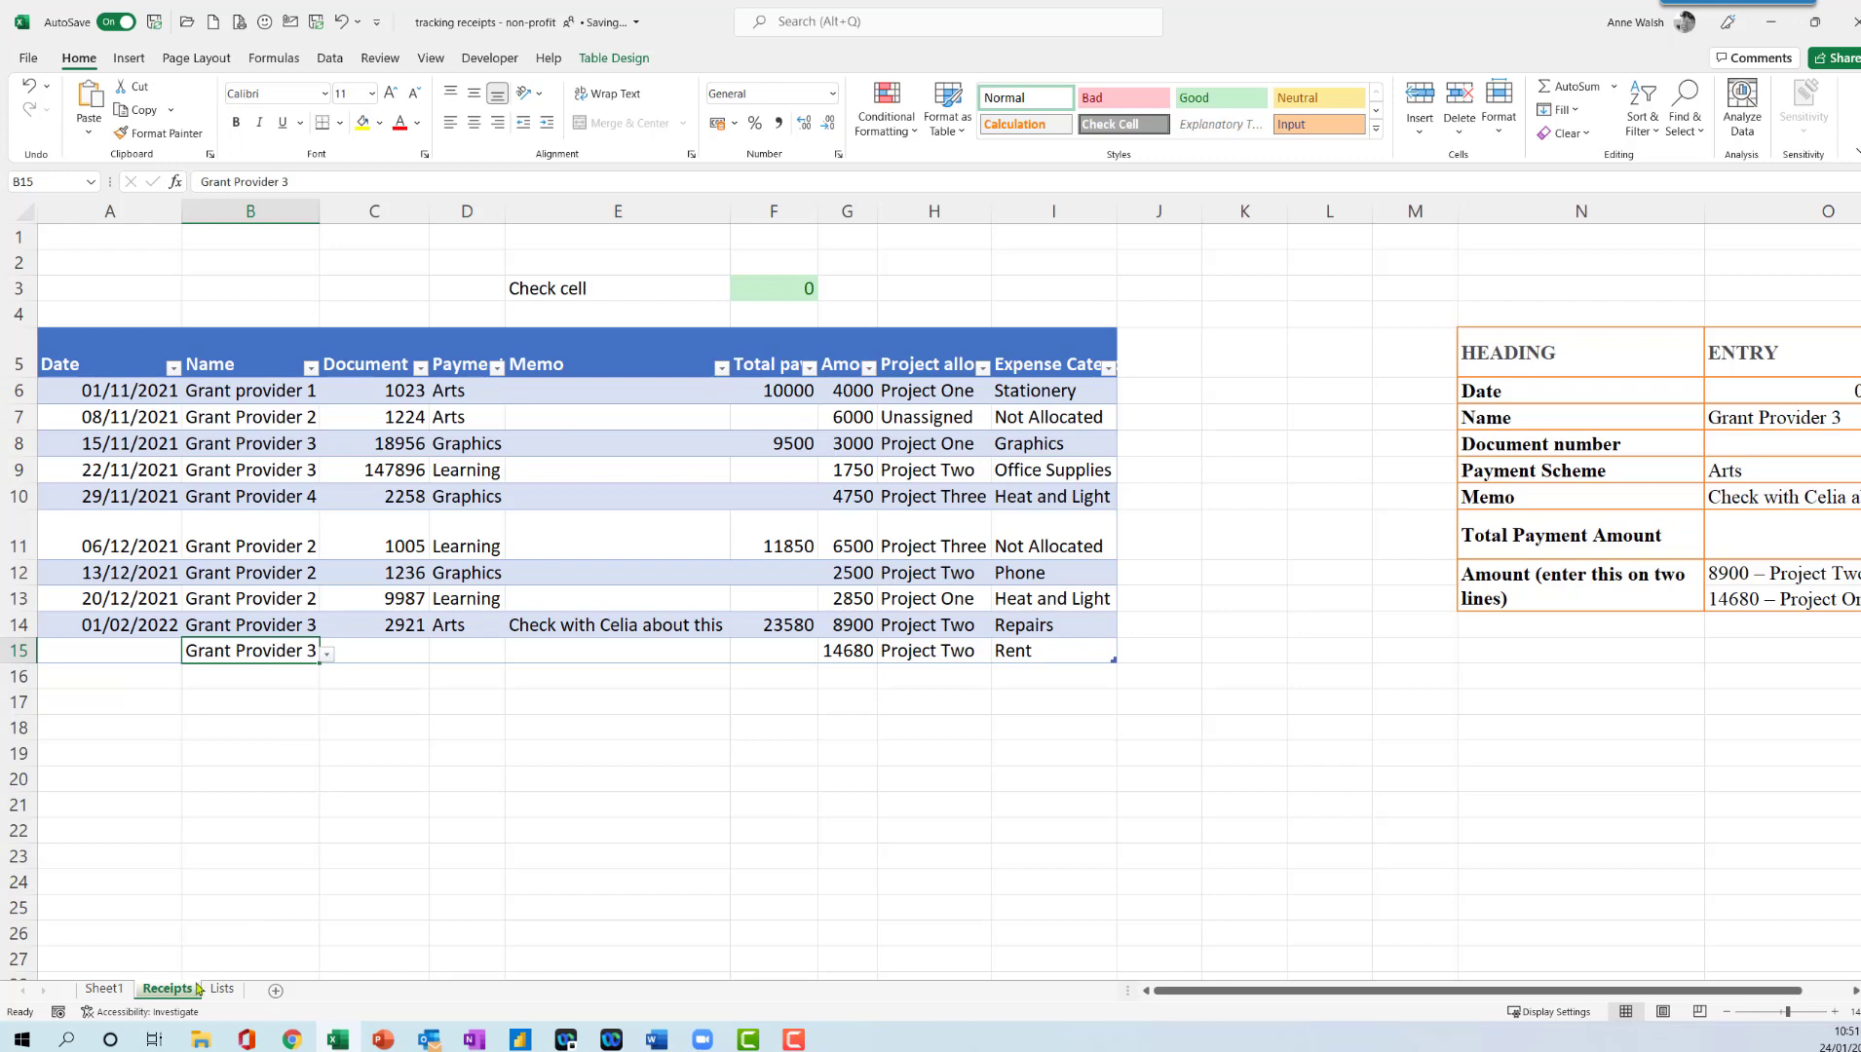
- Rename the PivotTable sheet as Grant provider summary and refresh the PivotTable with the corrected receipts data
{"action": "left_click", "coordinate": [104, 989]}
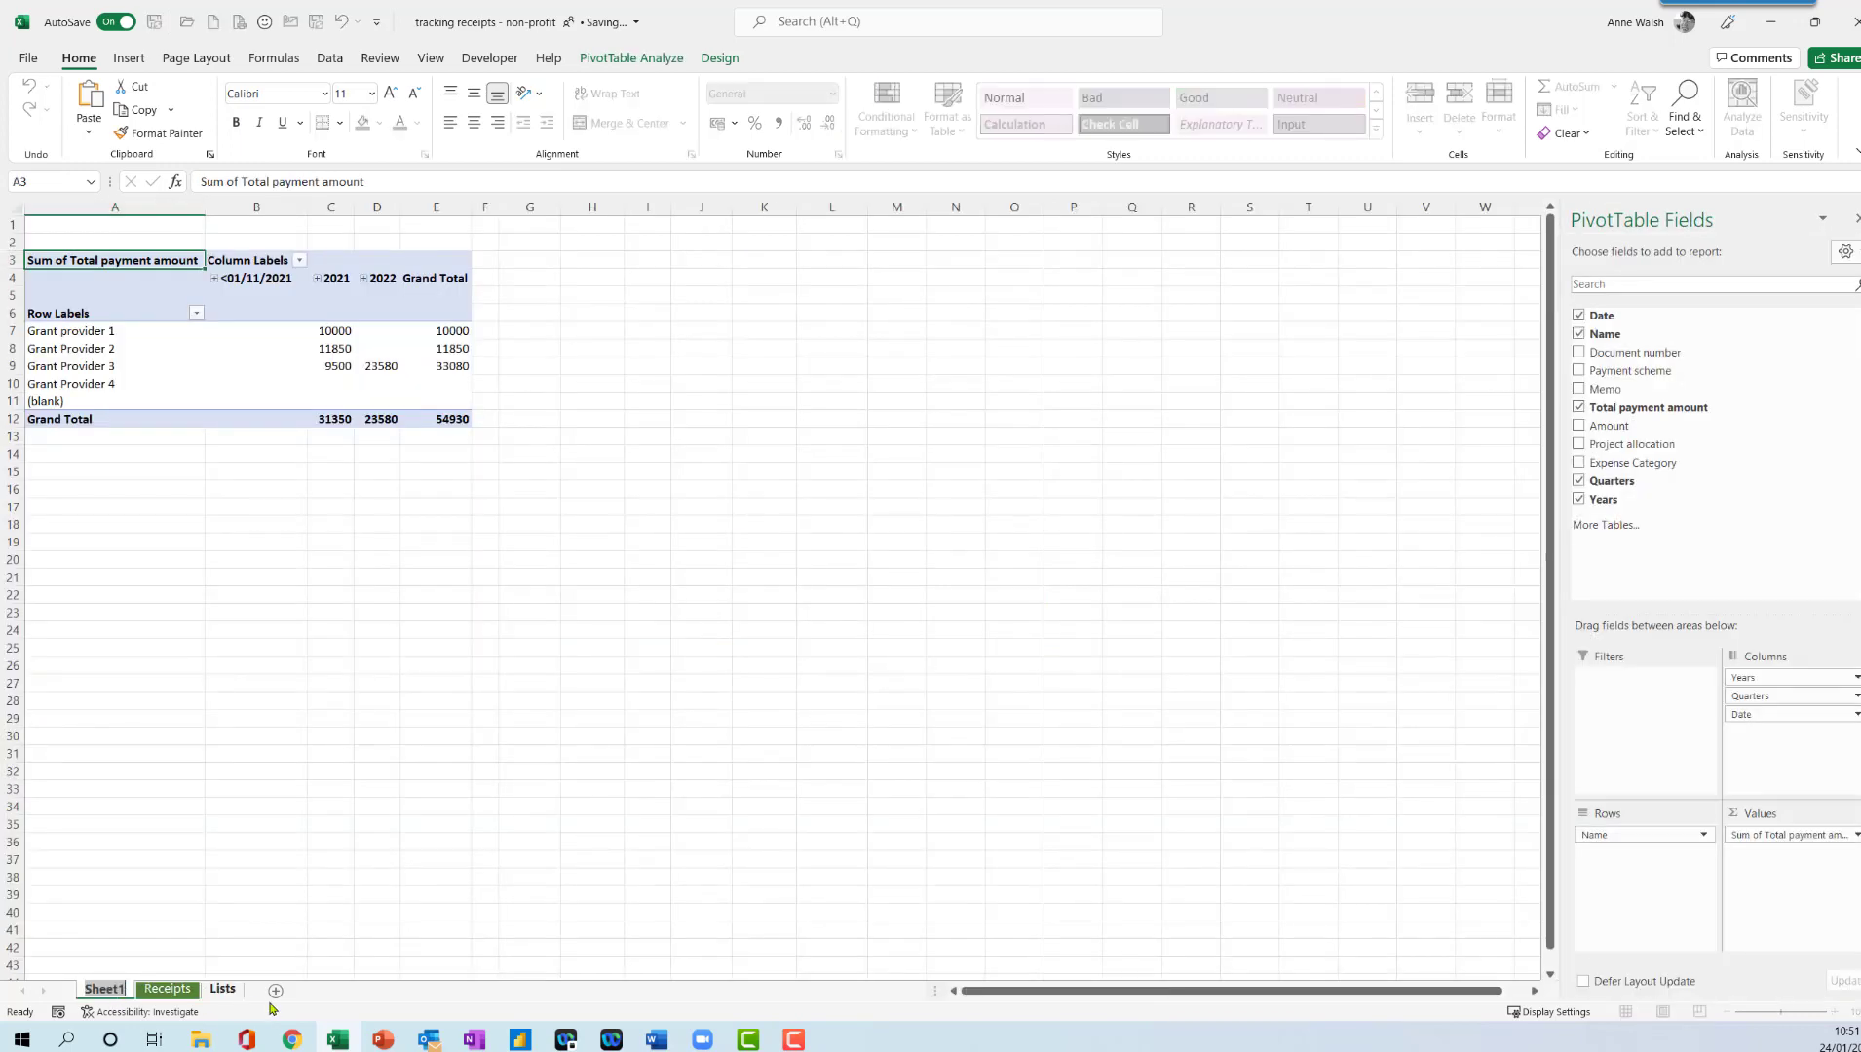
{"action": "type", "text": "Gra"}
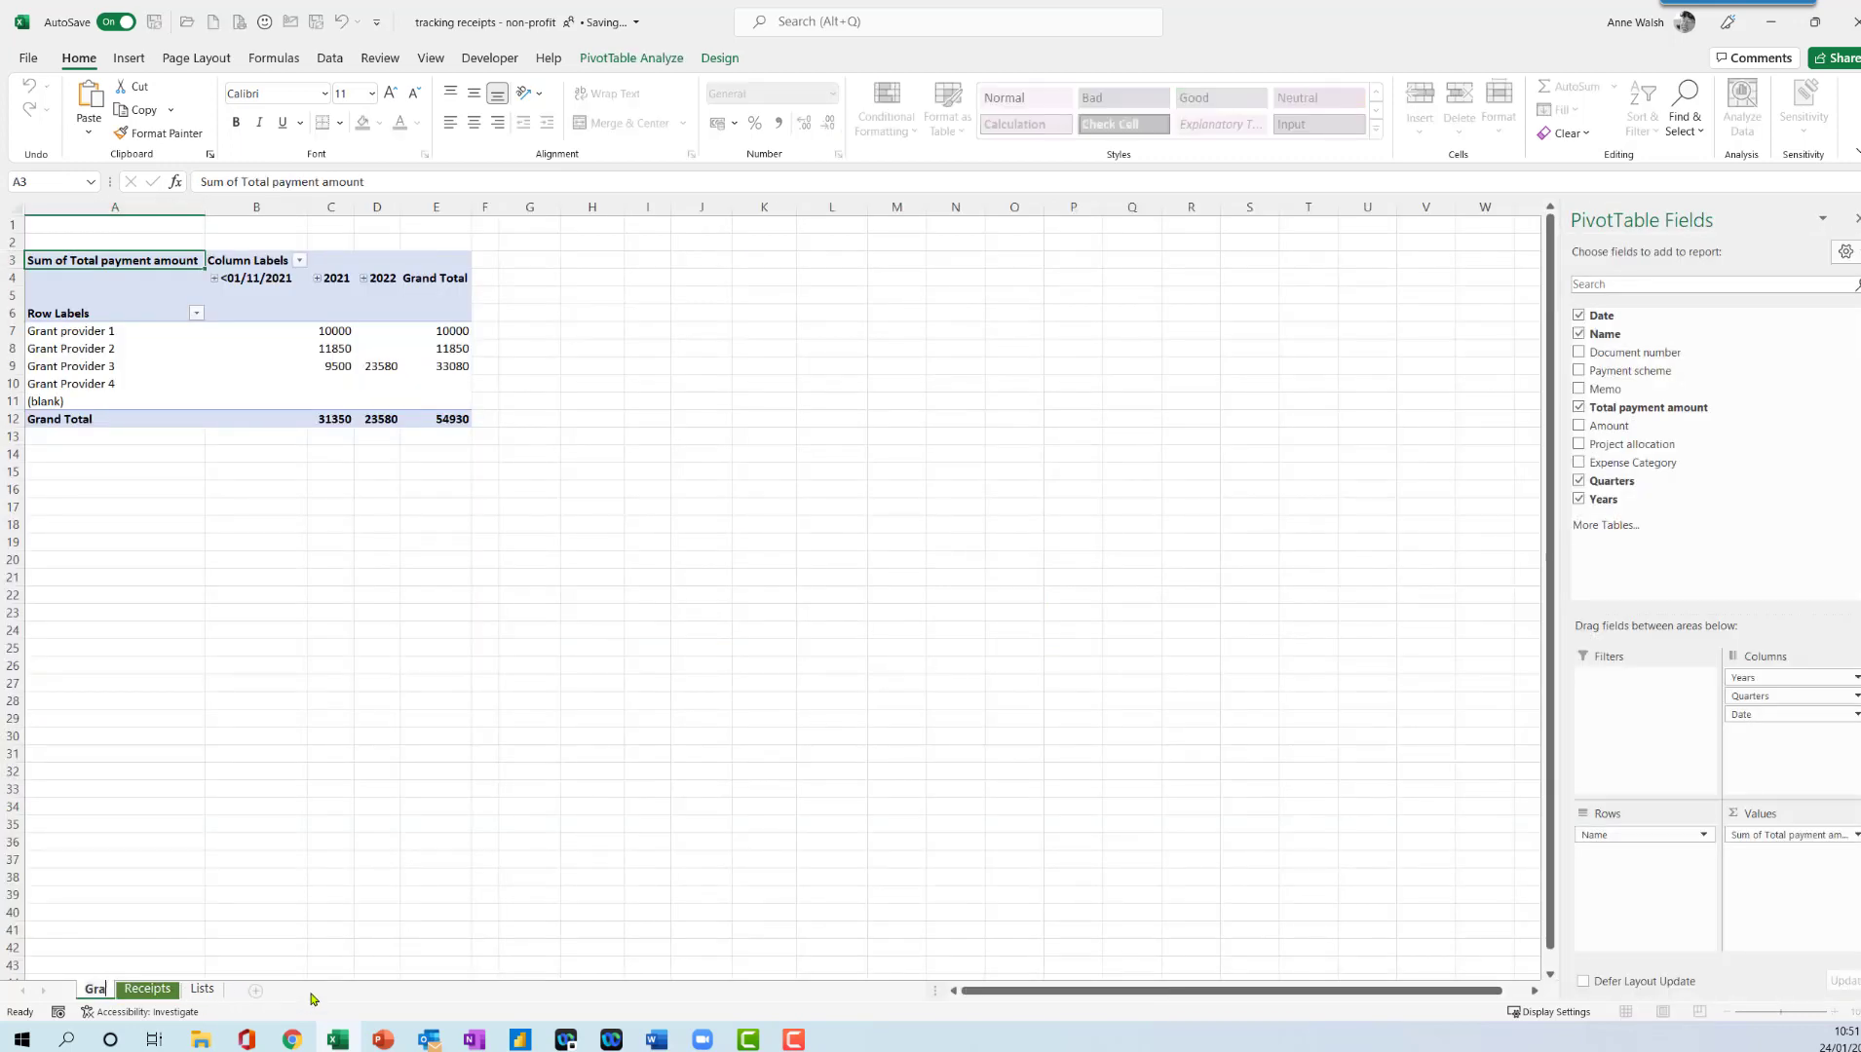
{"action": "type", "text": "nt provider summary"}
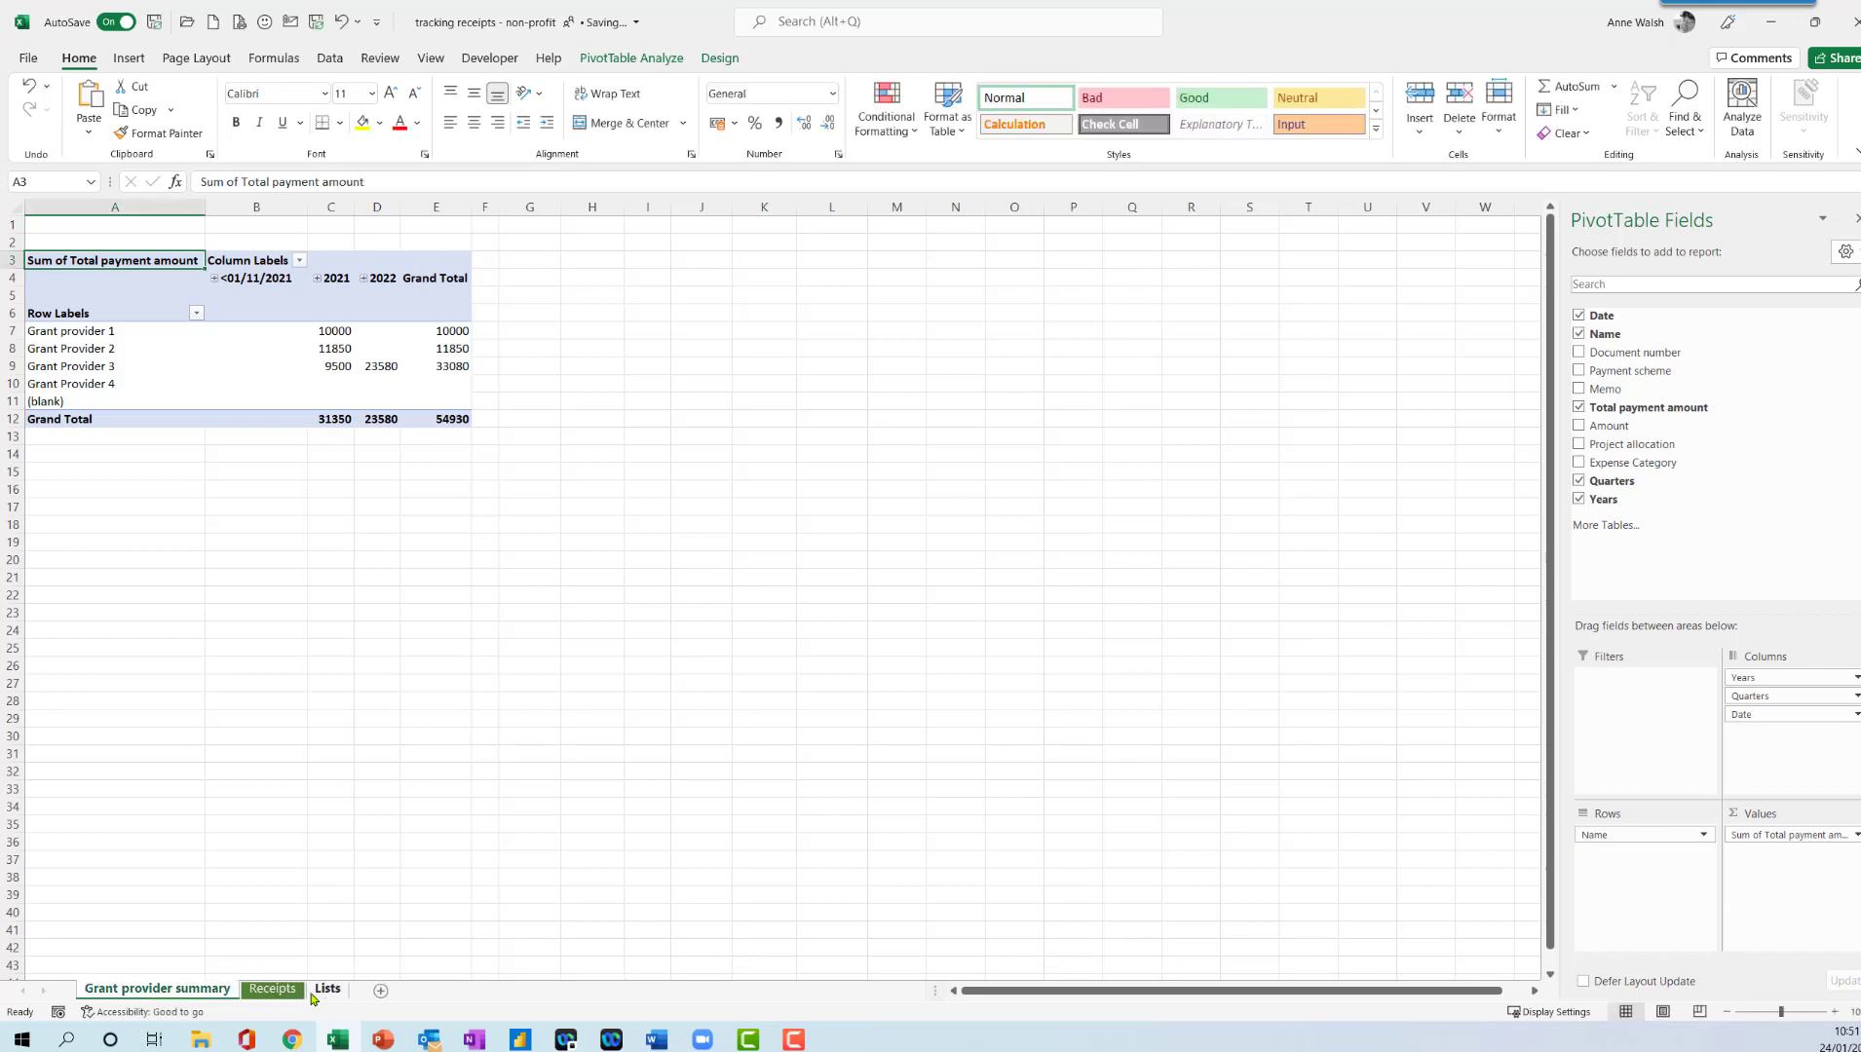
{"action": "right_click", "coordinate": [265, 351]}
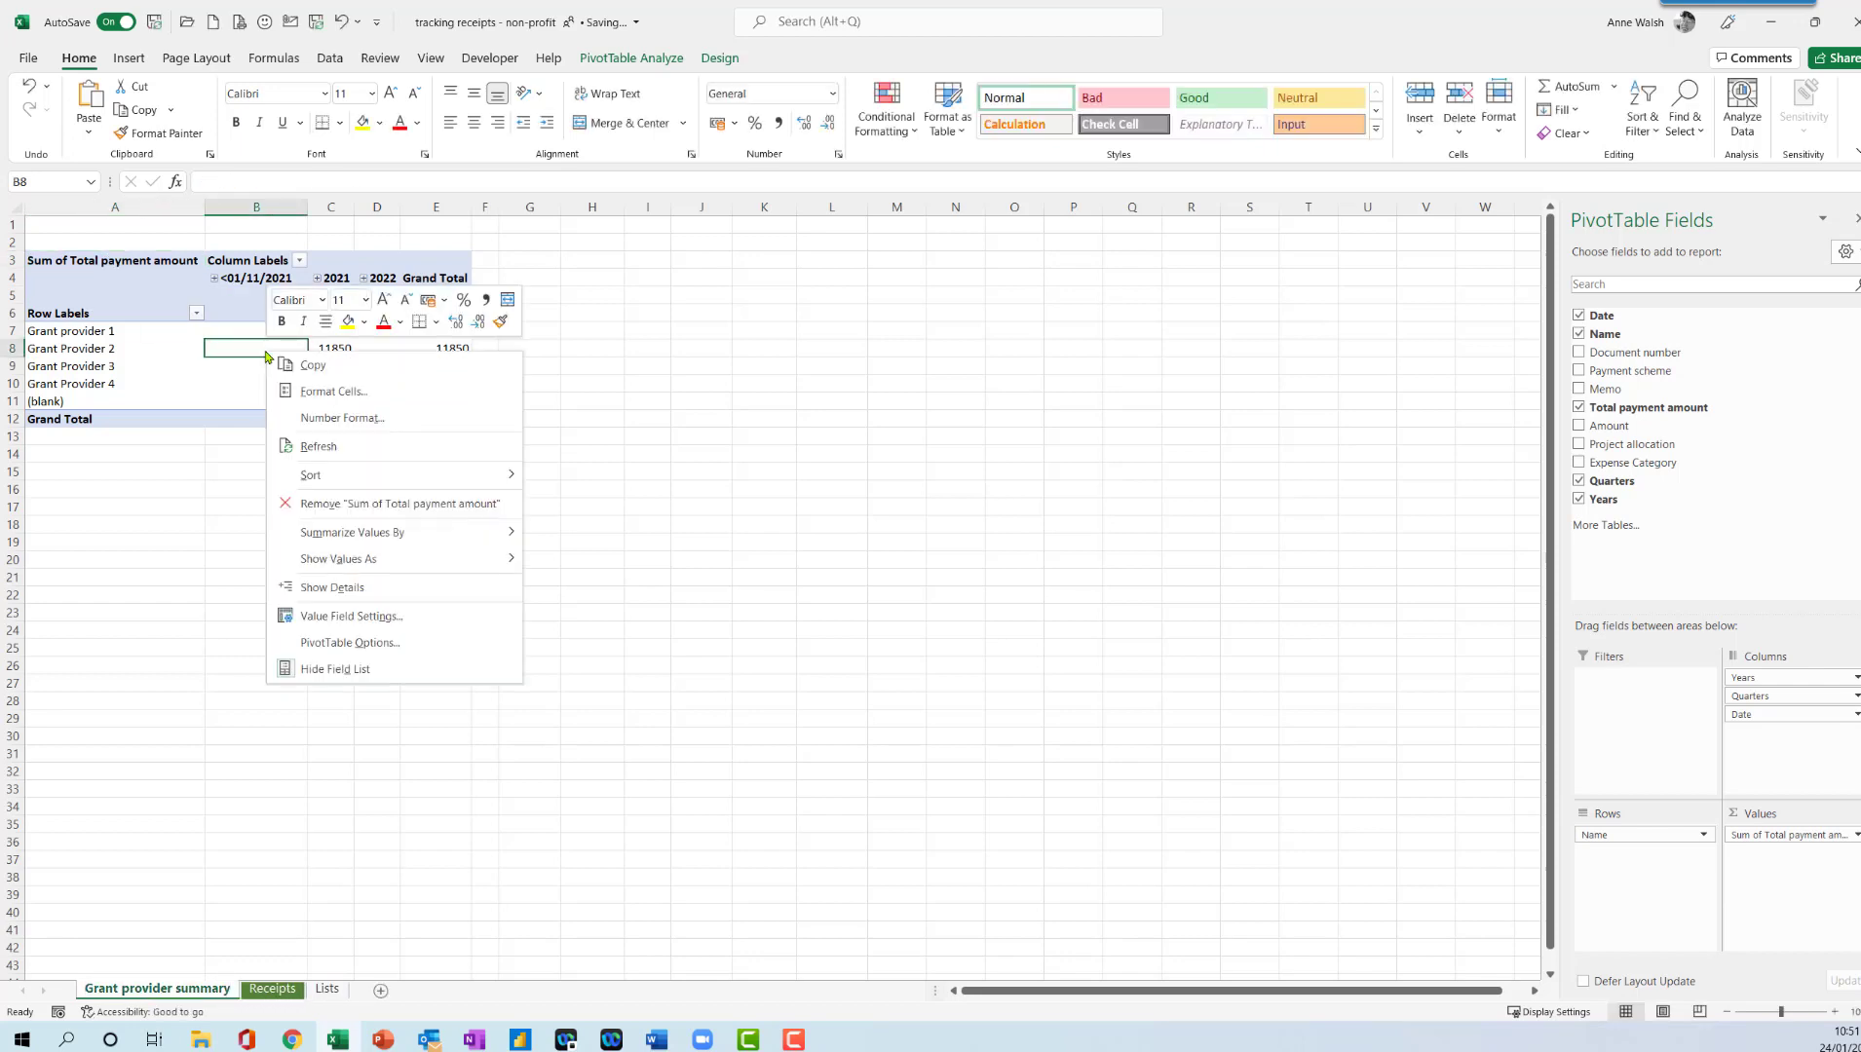
{"action": "left_click", "coordinate": [317, 443]}
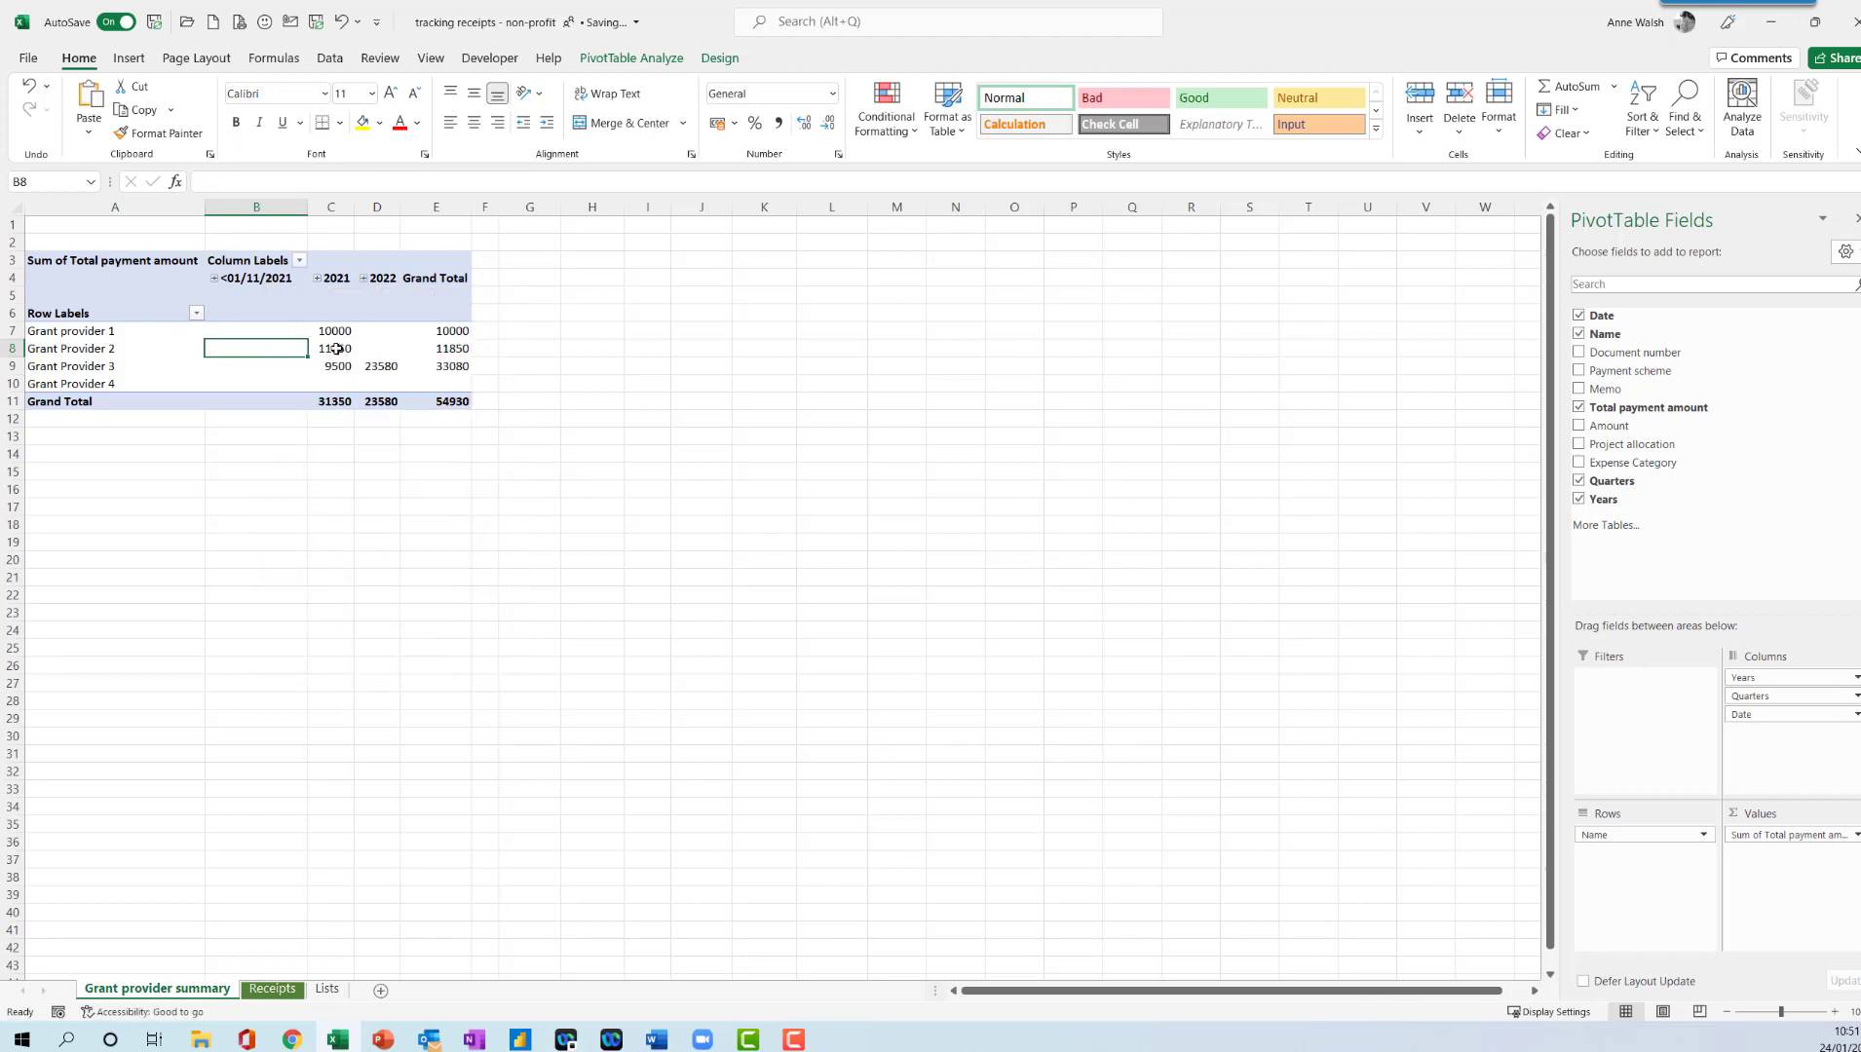
- Set the number format of the PivotTable's Total payment amount values to Currency
{"action": "mouse_move", "coordinate": [332, 348]}
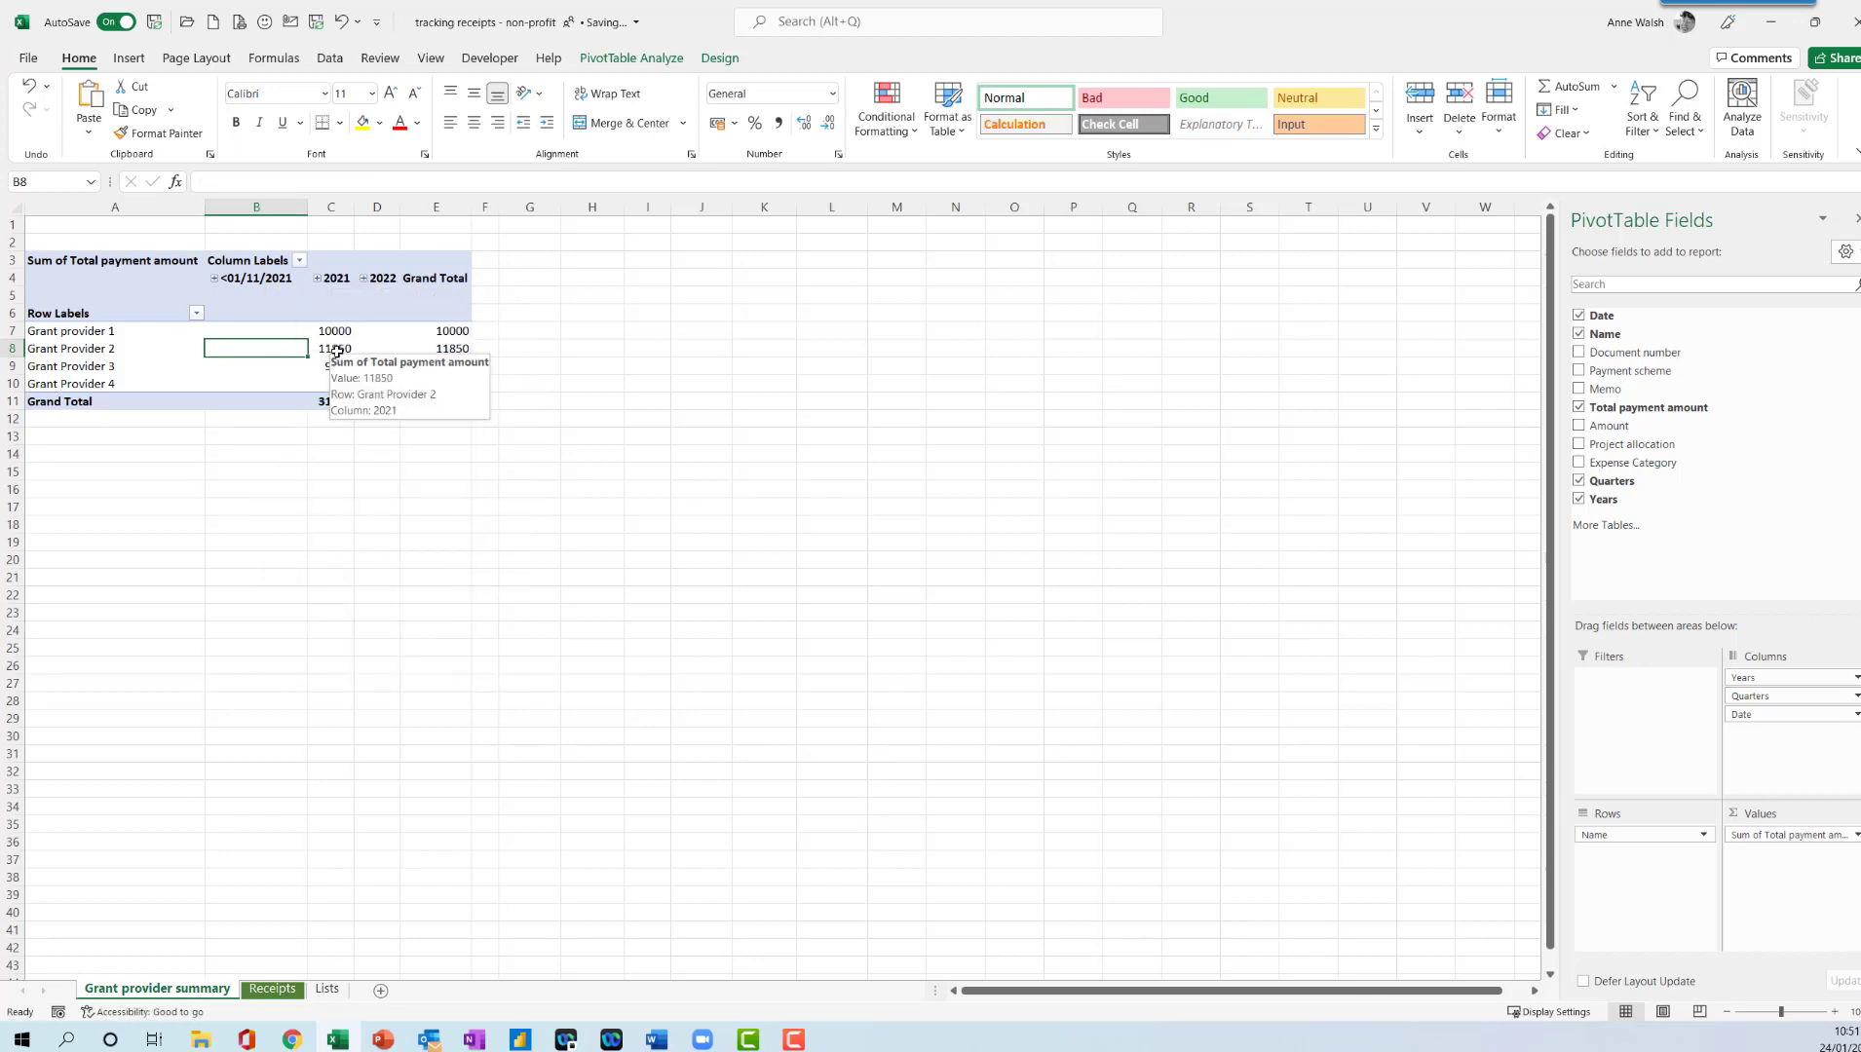
{"action": "right_click", "coordinate": [336, 351]}
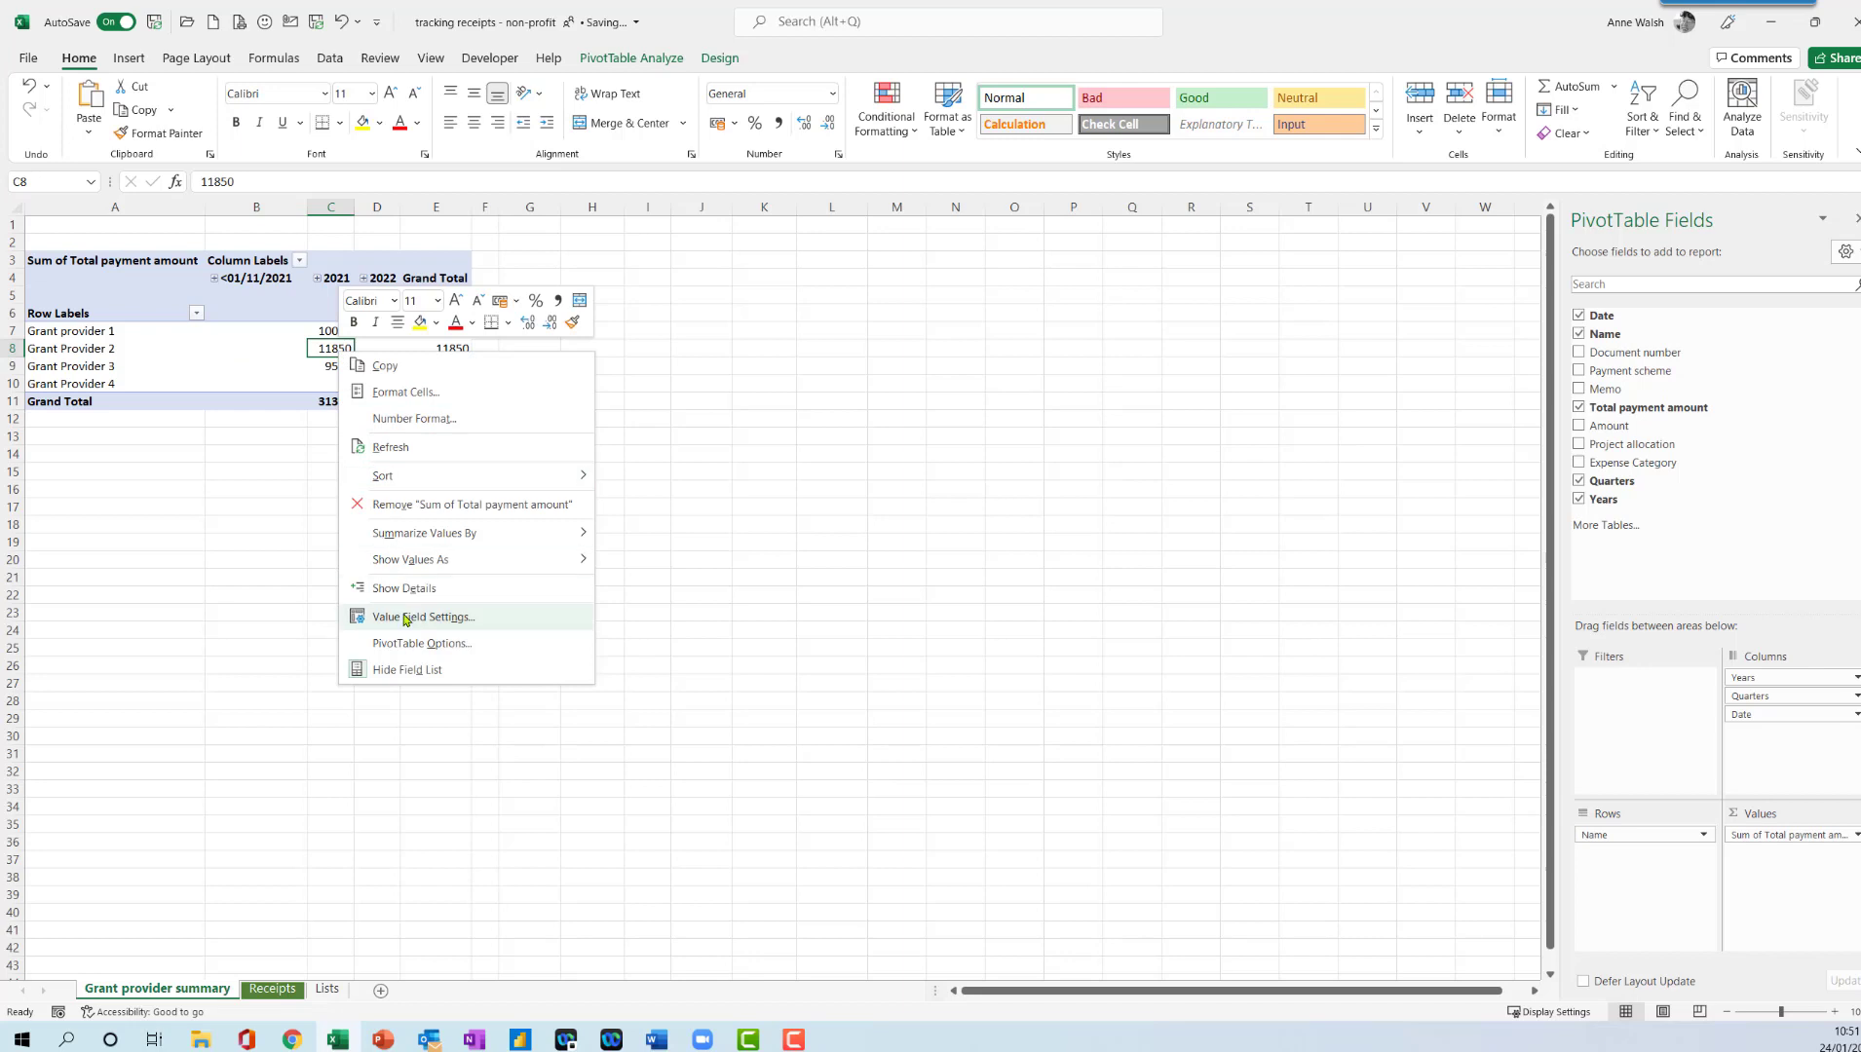
{"action": "left_click", "coordinate": [370, 615]}
{"action": "left_click", "coordinate": [271, 733]}
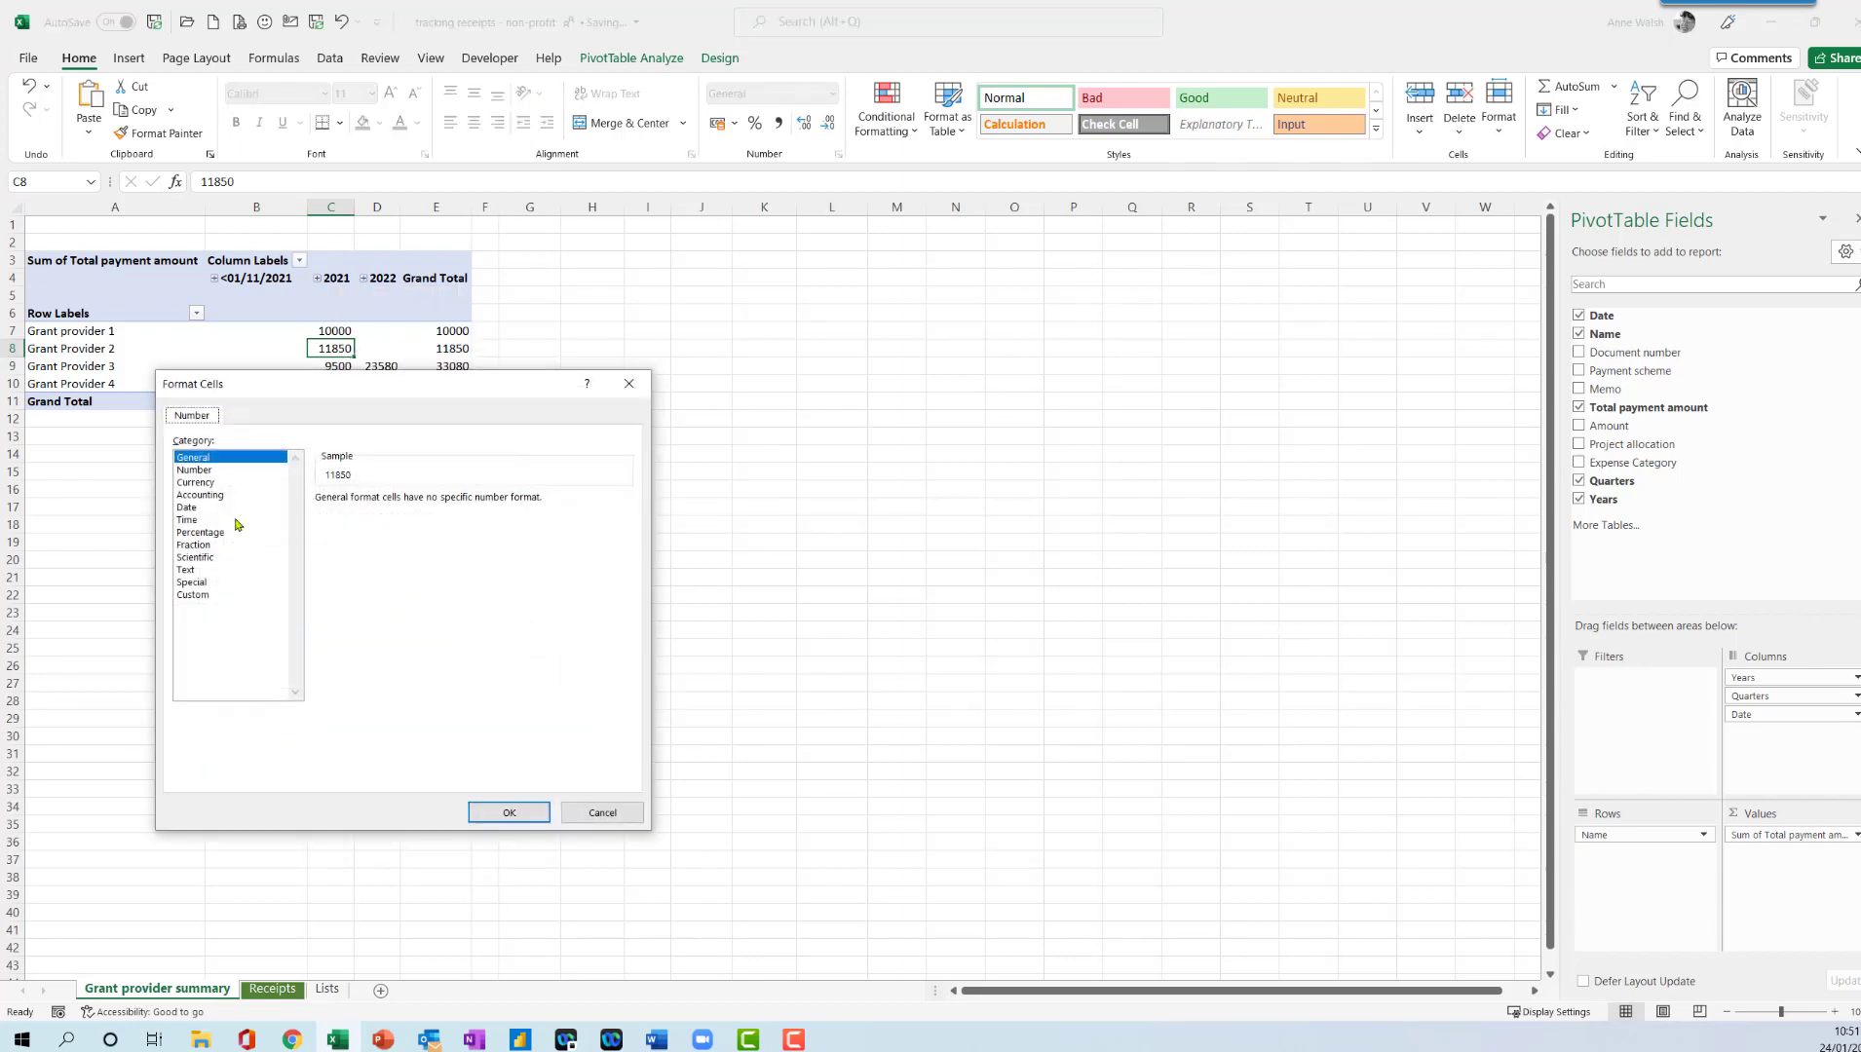
{"action": "left_click", "coordinate": [226, 483]}
{"action": "left_click", "coordinate": [509, 812]}
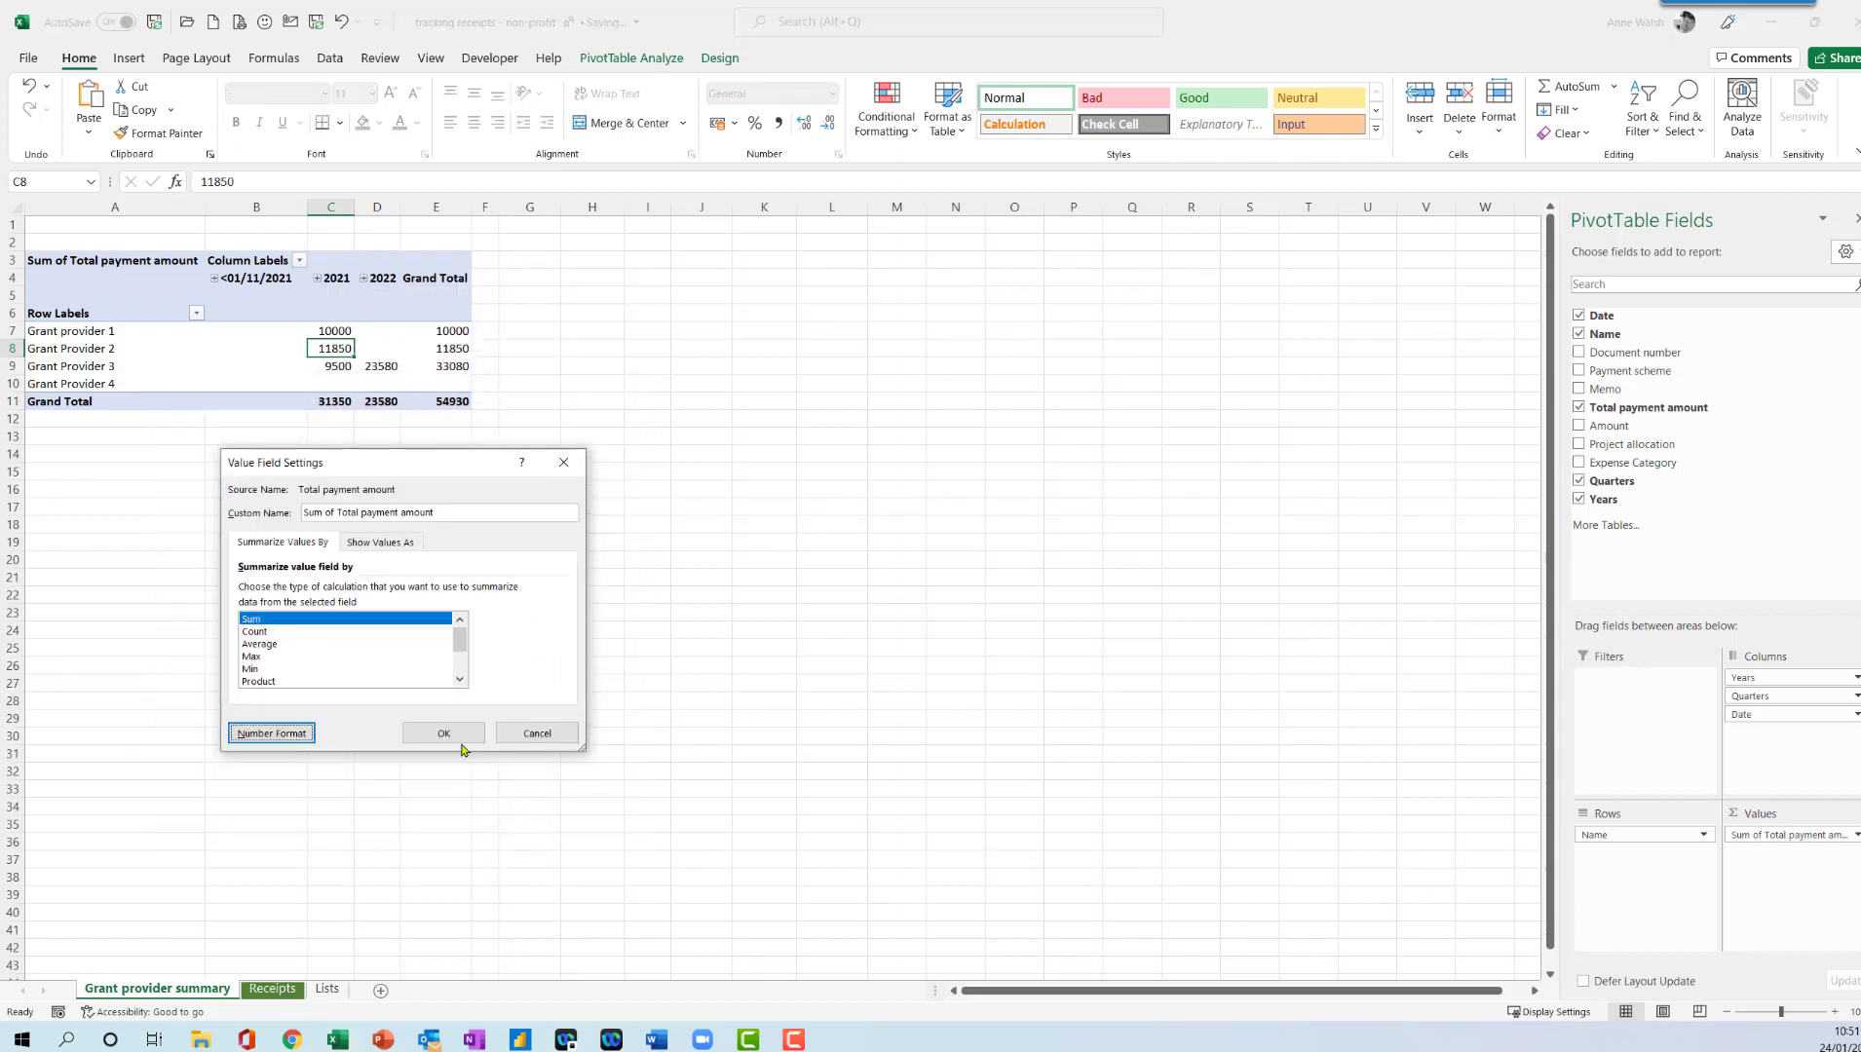
{"action": "left_click", "coordinate": [444, 732]}
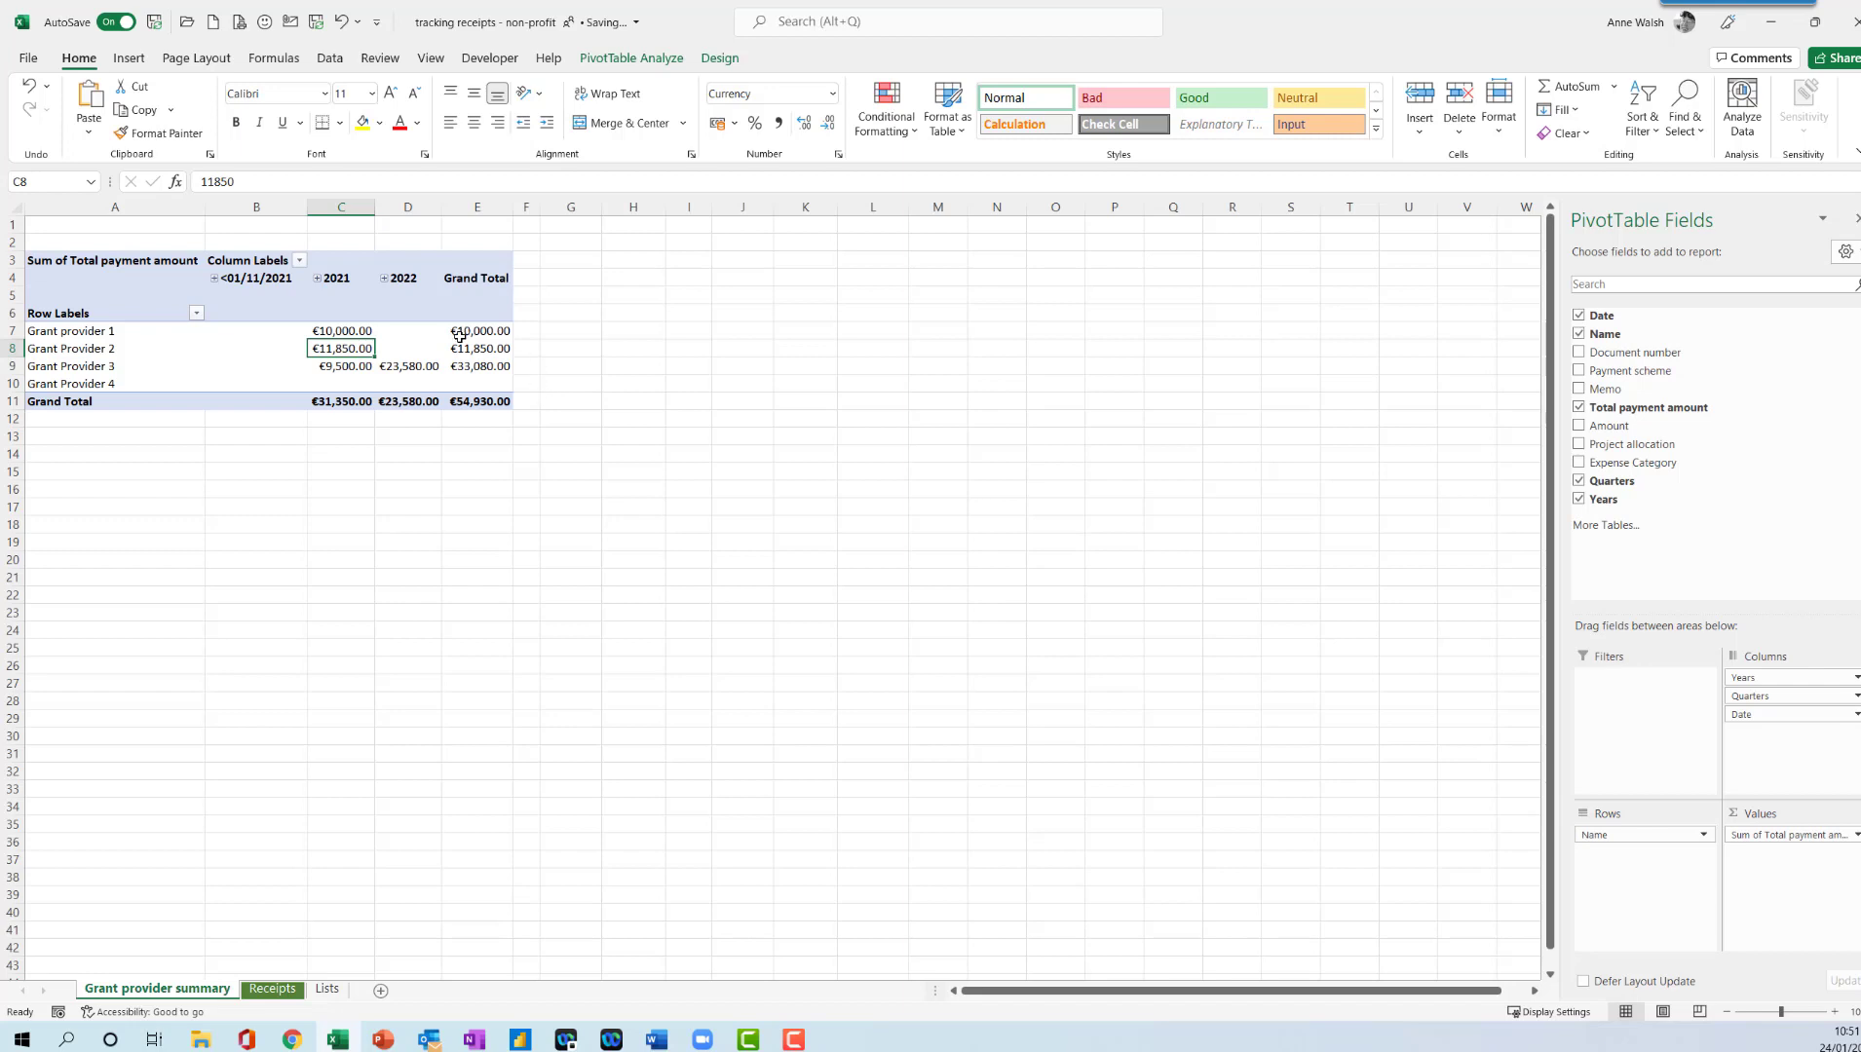
{"action": "mouse_move", "coordinate": [420, 363]}
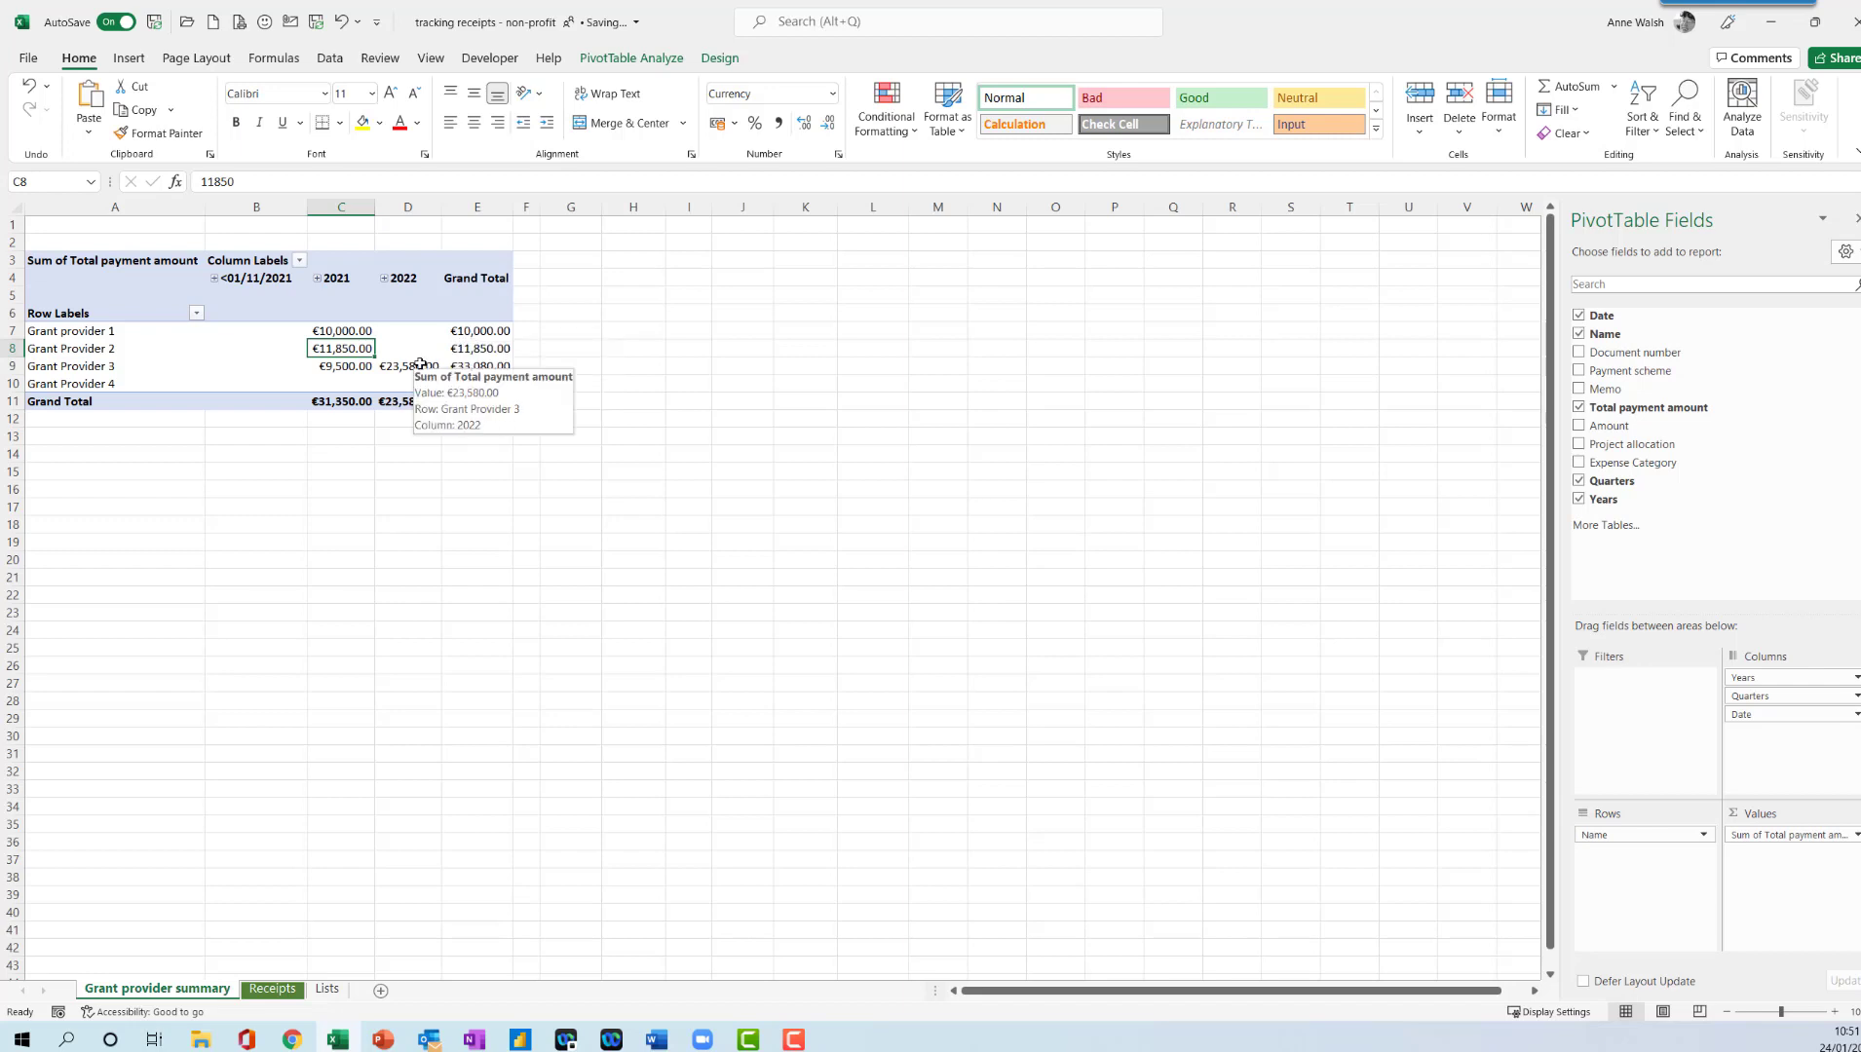